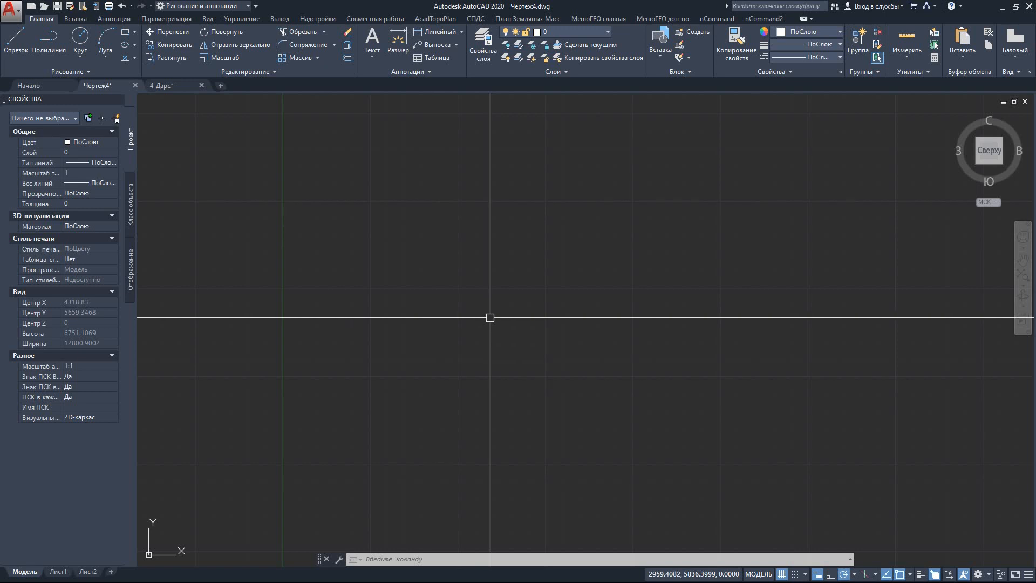
Turn off polar tracking, object snap tracking and object snap.
click(844, 574)
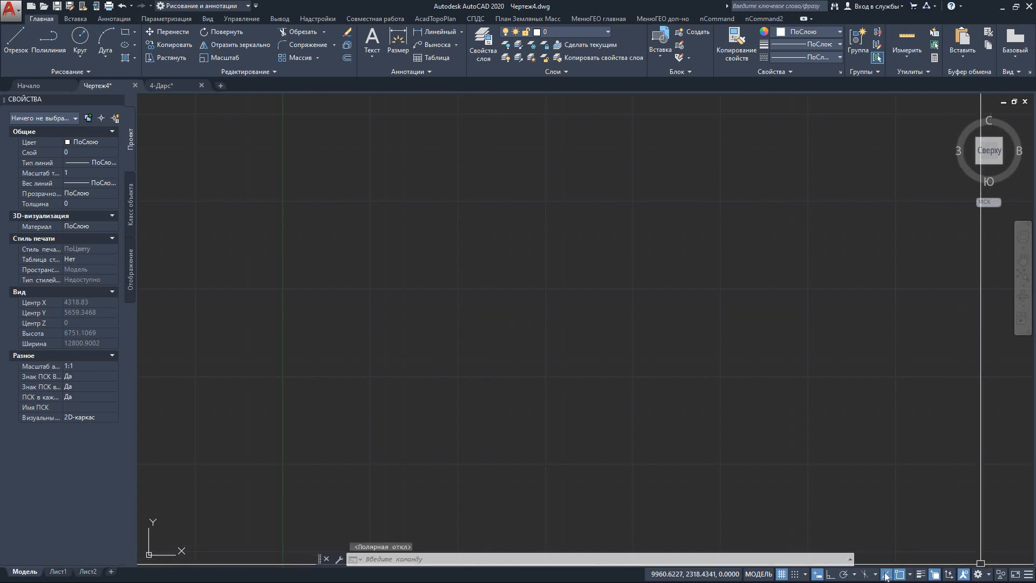
click(886, 574)
click(898, 574)
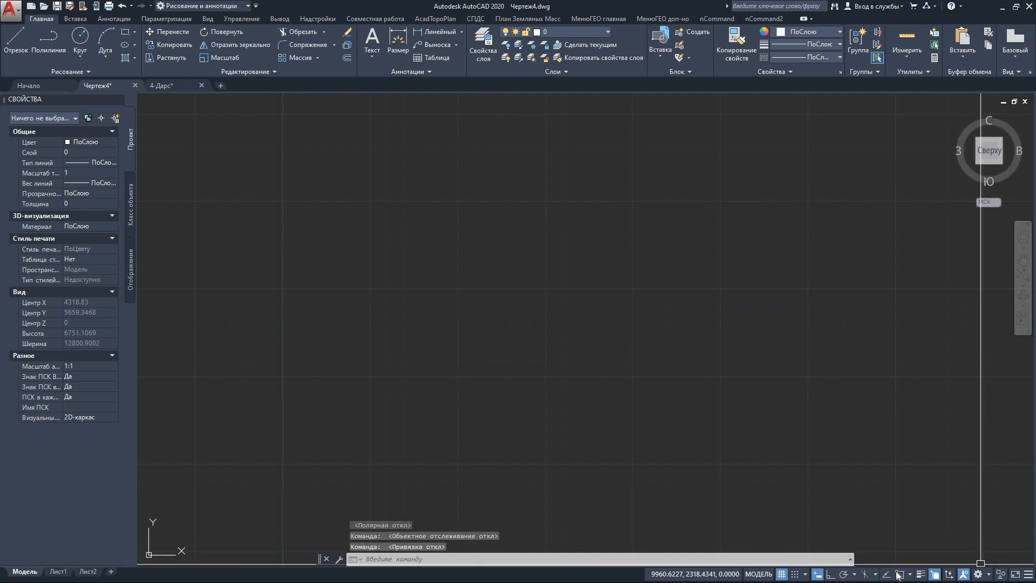
Disable the Endpoint (Конточка) and Intersection (Пересечение) object snap modes.
click(910, 574)
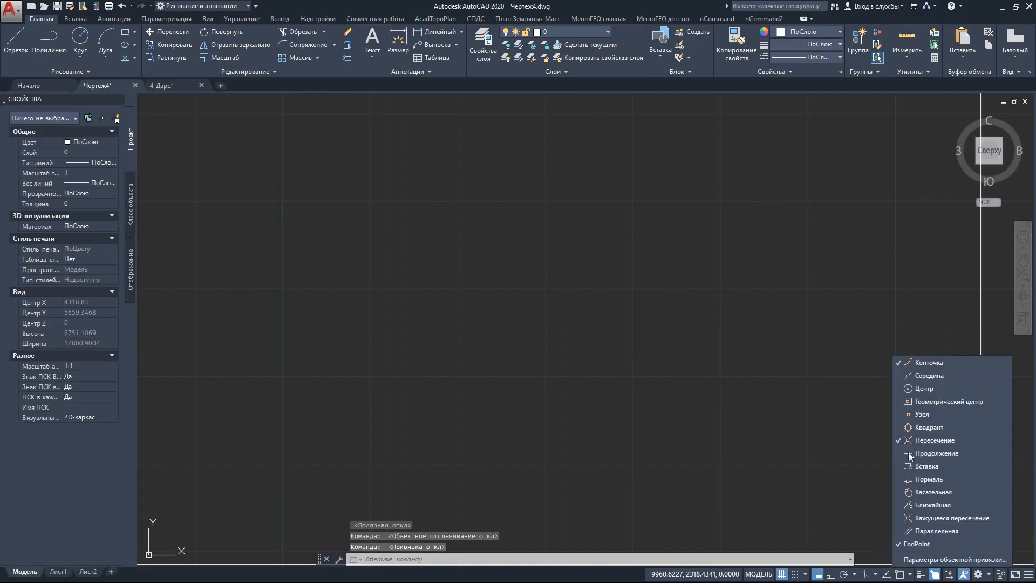
click(903, 362)
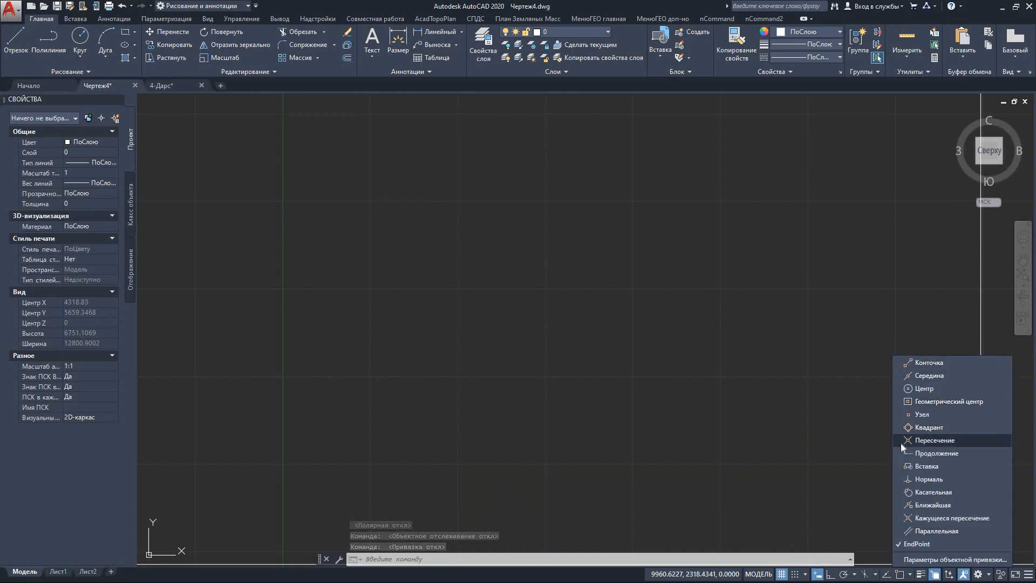
click(906, 440)
click(289, 278)
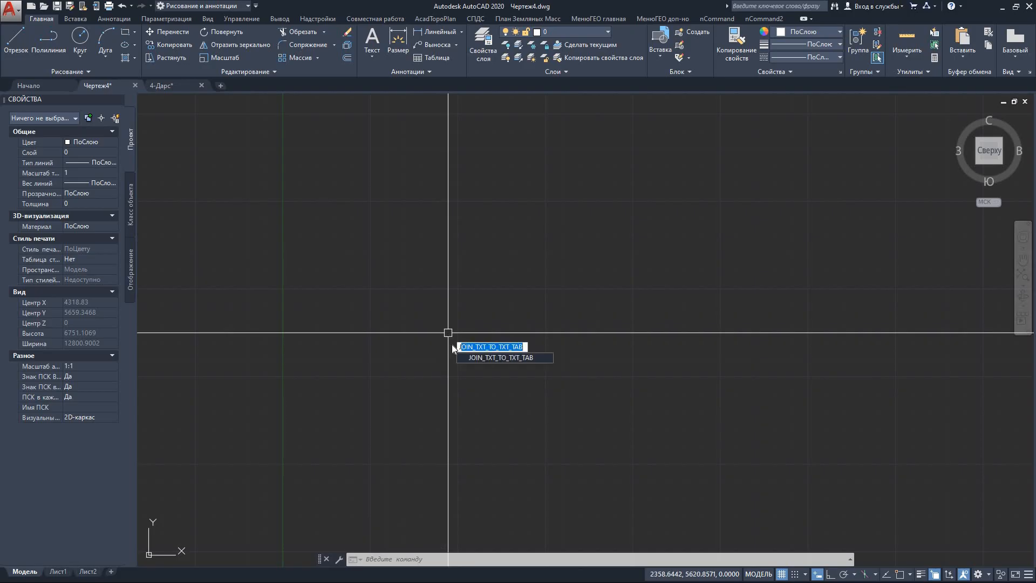
Draw a single freehand line (ОТРЕЗОК) slanting upward to the right in the empty model space.
text(О)
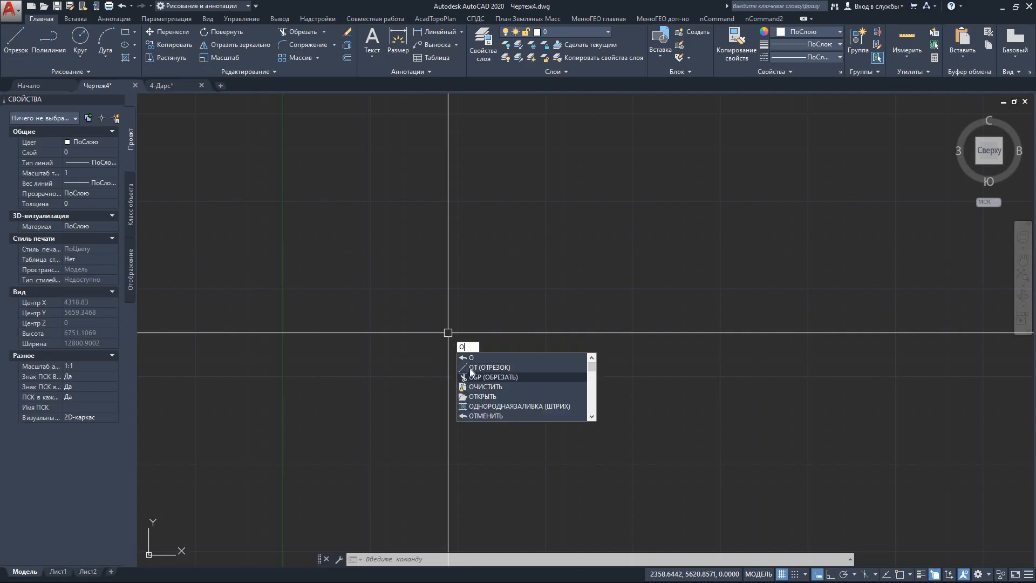
key(Return)
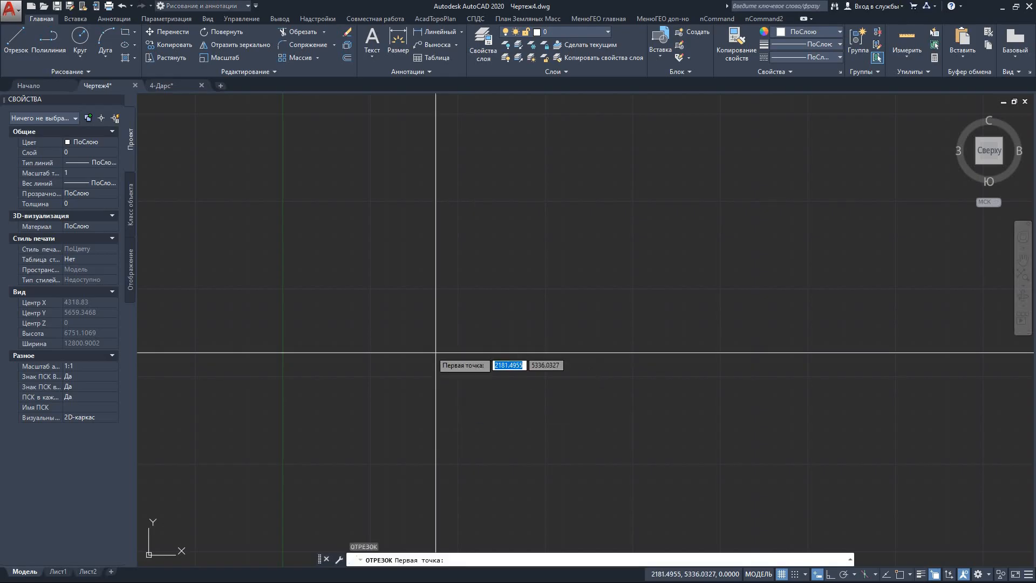
click(372, 343)
click(506, 222)
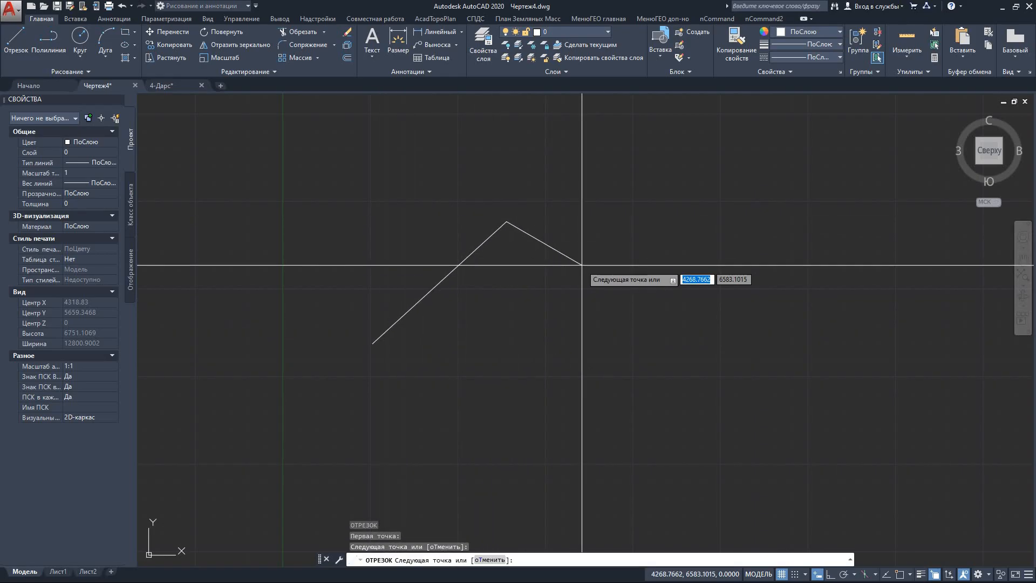
key(Return)
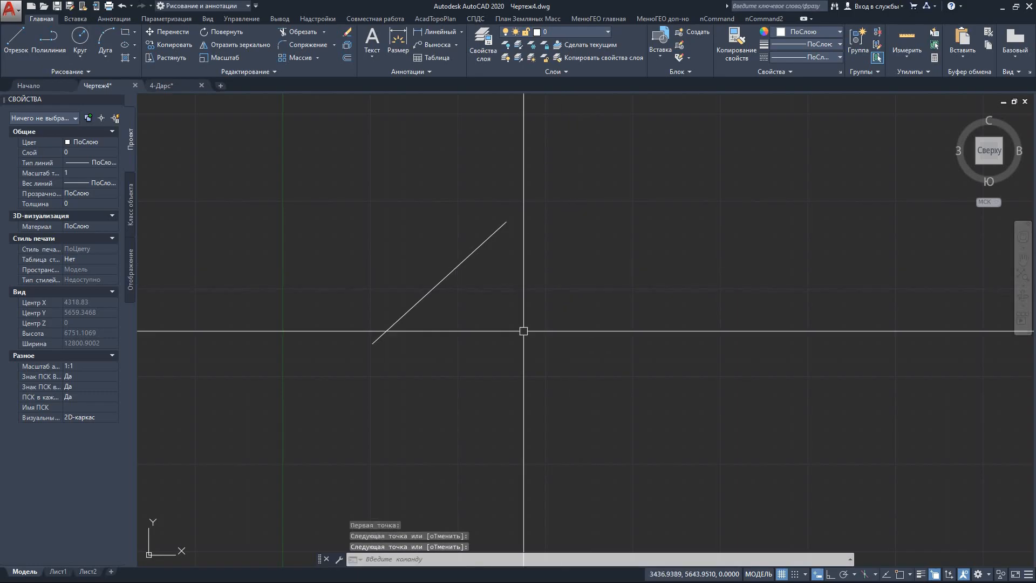
Draw a second line by eye from the first line's upper end, sloping down to the right.
middle_drag(464, 368, 498, 336)
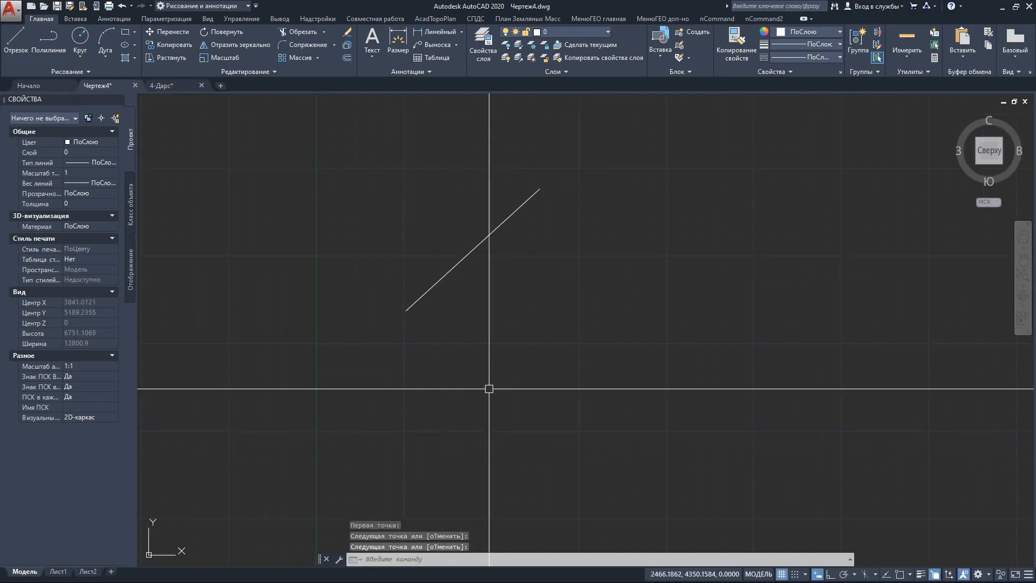
key(Return)
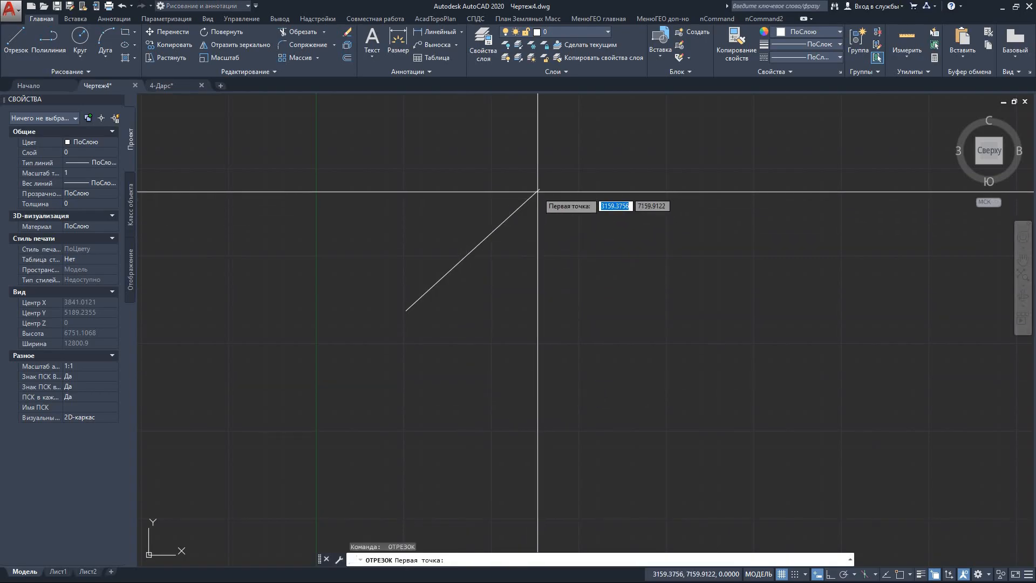
scroll(540, 190, up, 5)
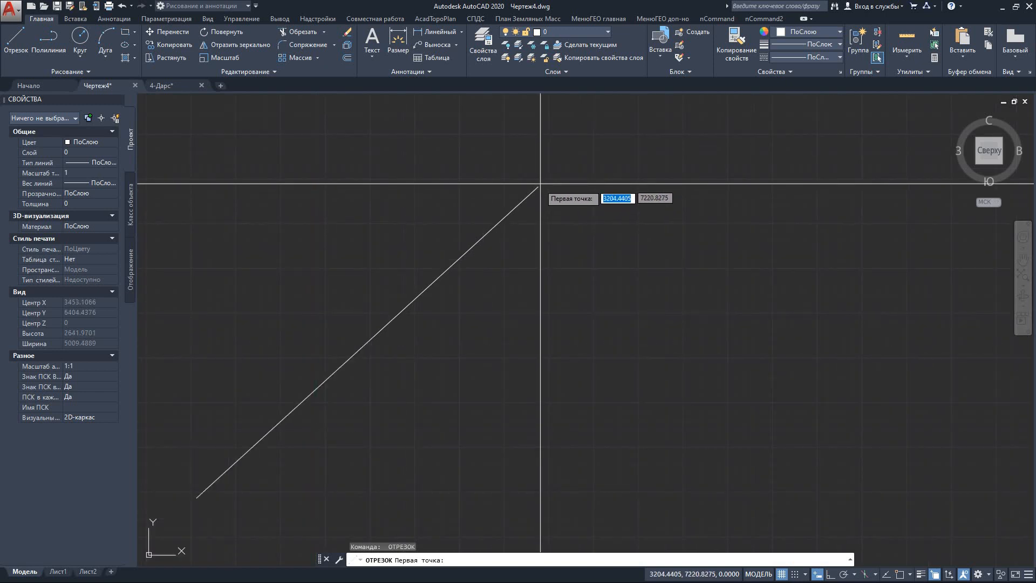
click(538, 187)
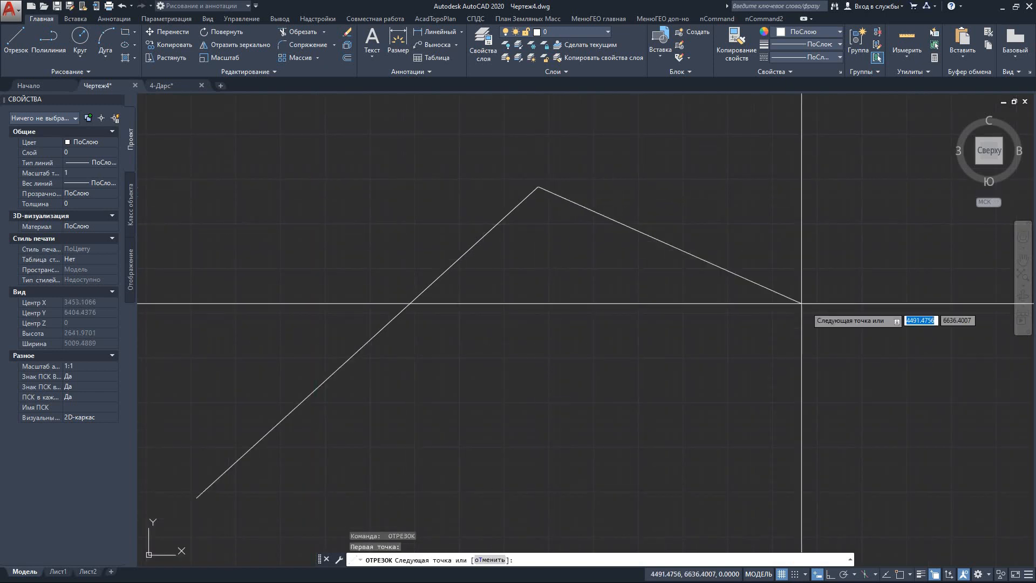
click(805, 296)
scroll(653, 270, down, 6)
key(Escape)
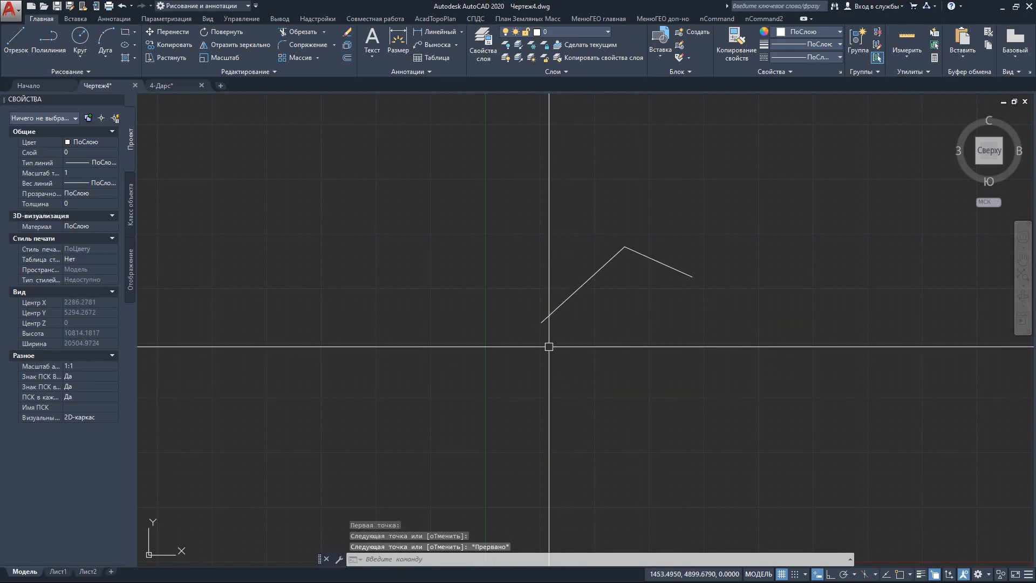
key(Return)
click(542, 322)
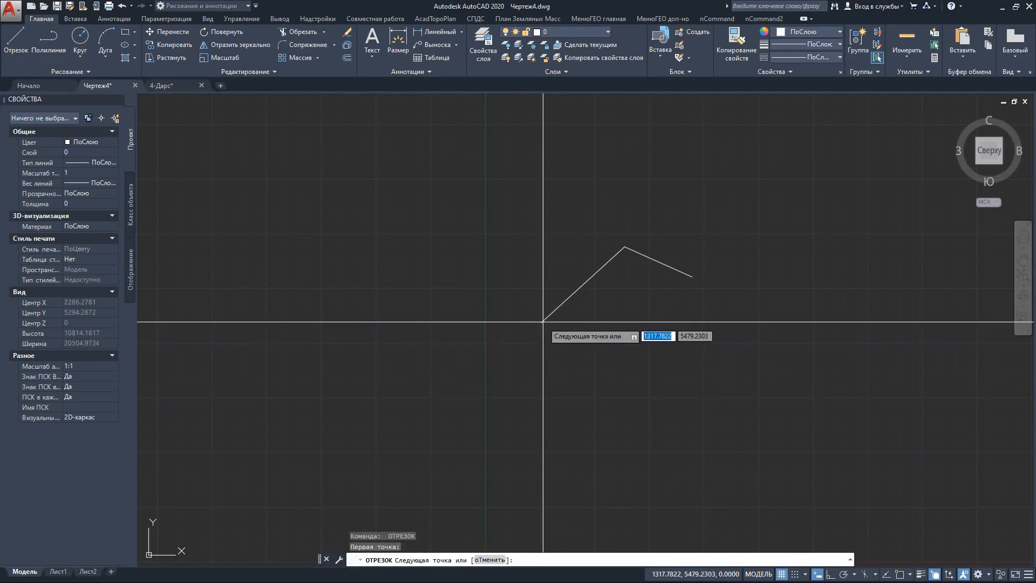
key(Escape)
Draw a line about 2629 units long by eye from the first line's lower end, sloping down to the right.
scroll(537, 320, up, 10)
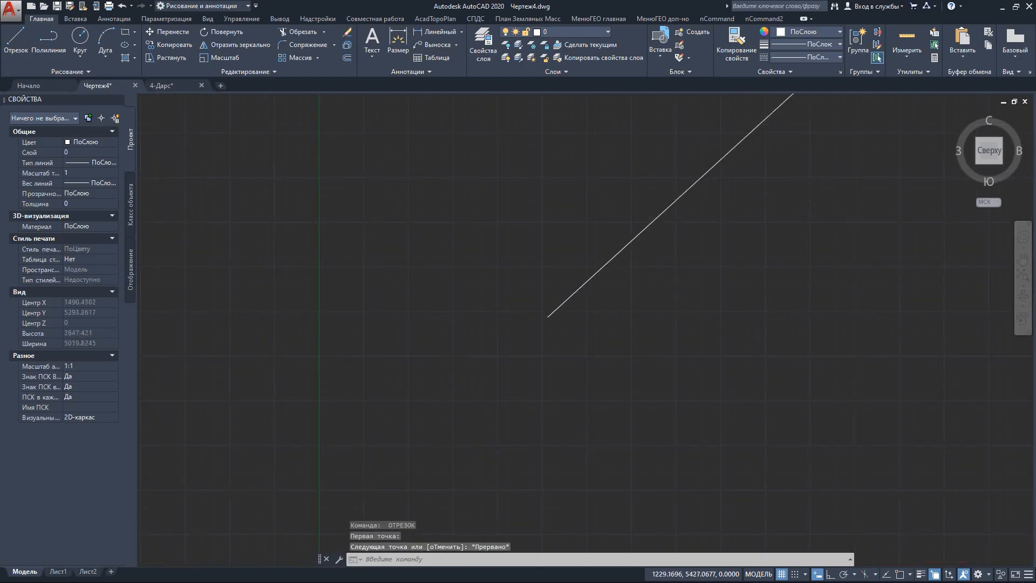
key(Return)
scroll(560, 309, up, 4)
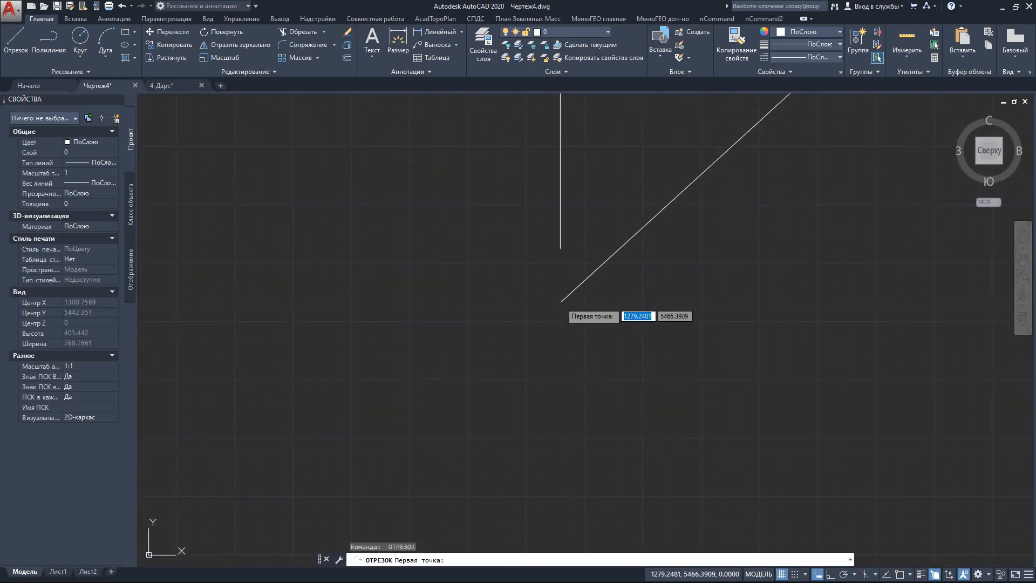
click(560, 302)
scroll(474, 281, down, 14)
click(570, 340)
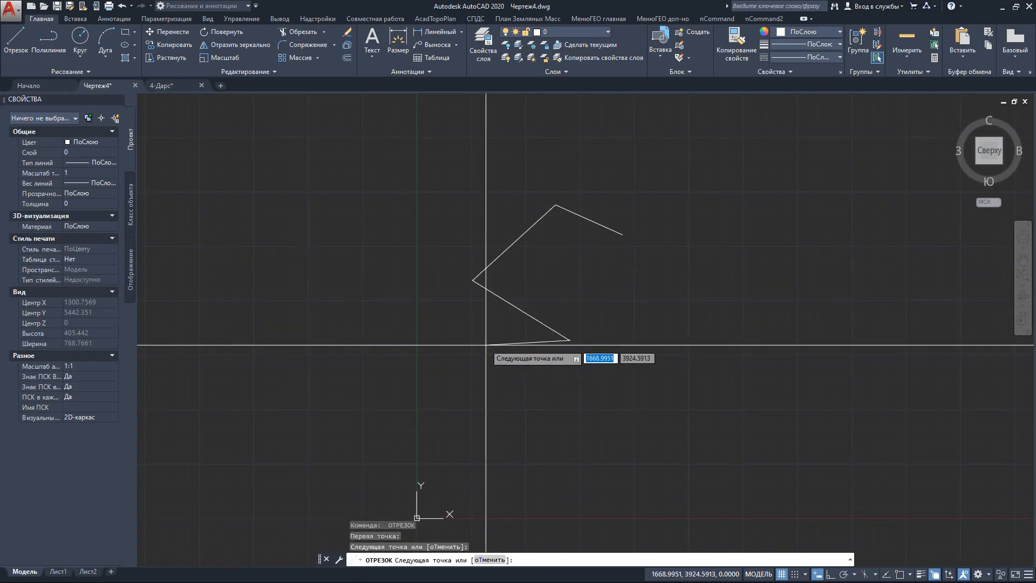
key(Escape)
Stretch the lower line's start point by its grip towards the first line's lower end, without object snap.
scroll(473, 281, up, 16)
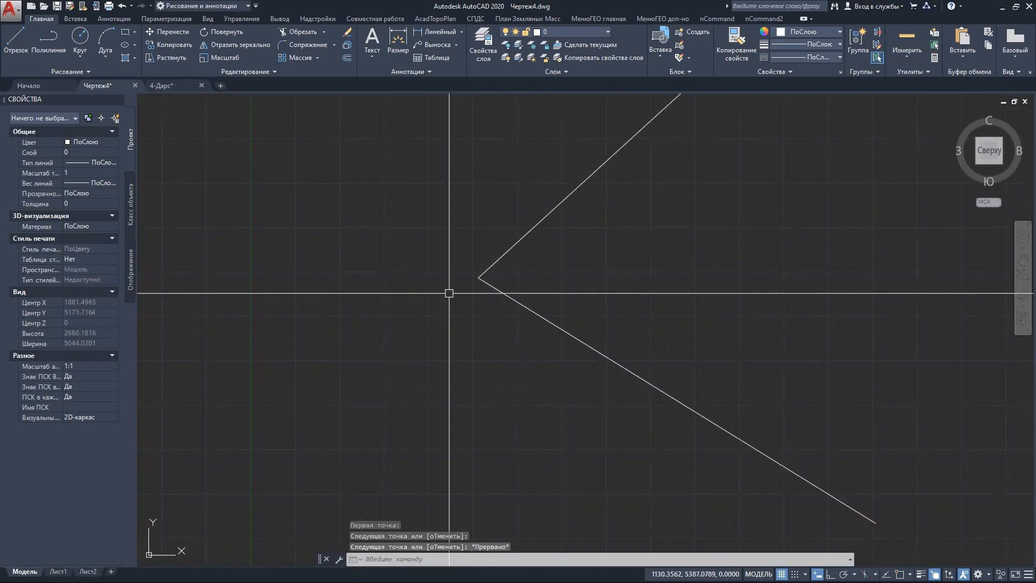
scroll(516, 333, up, 10)
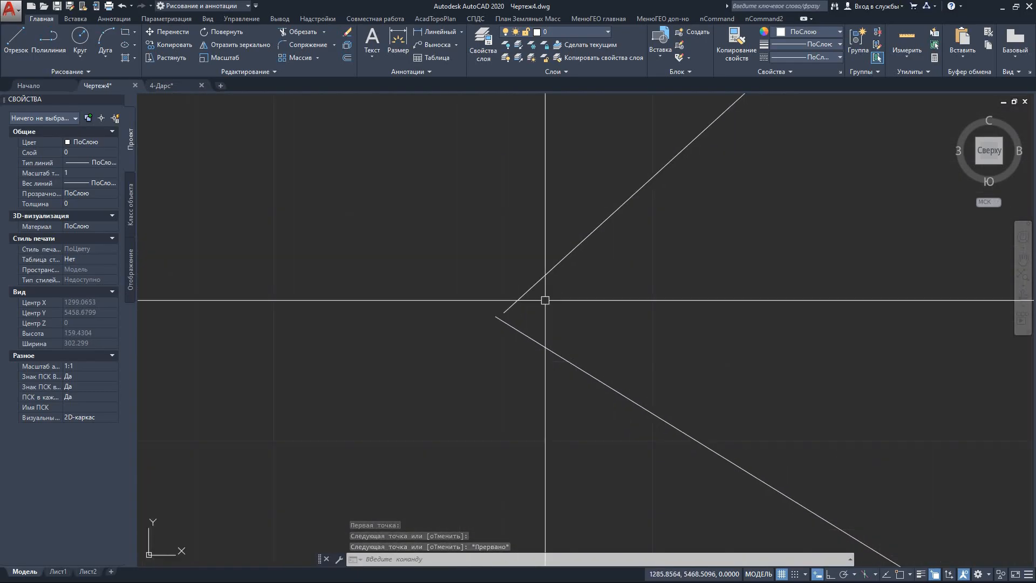
click(464, 336)
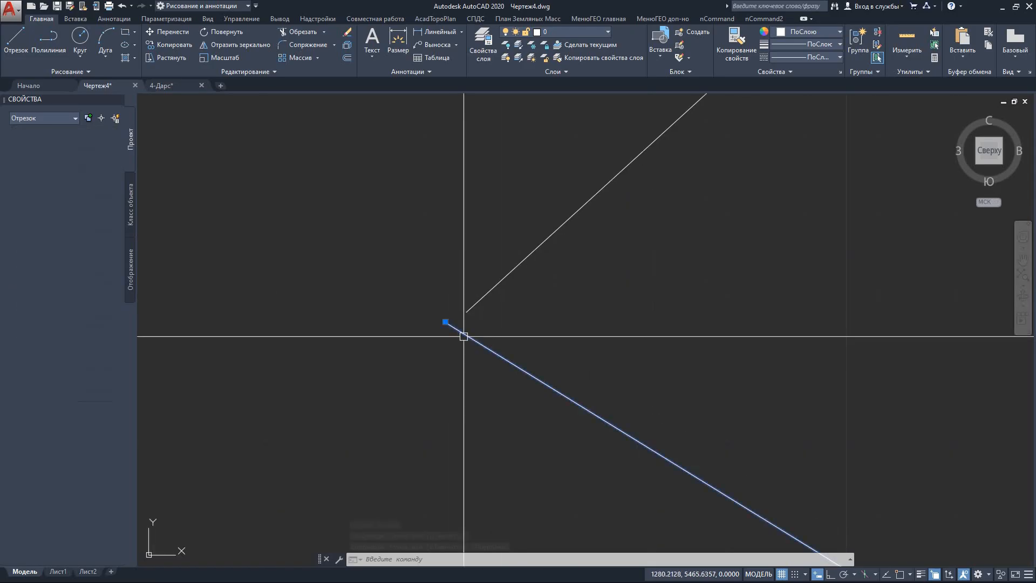
click(445, 322)
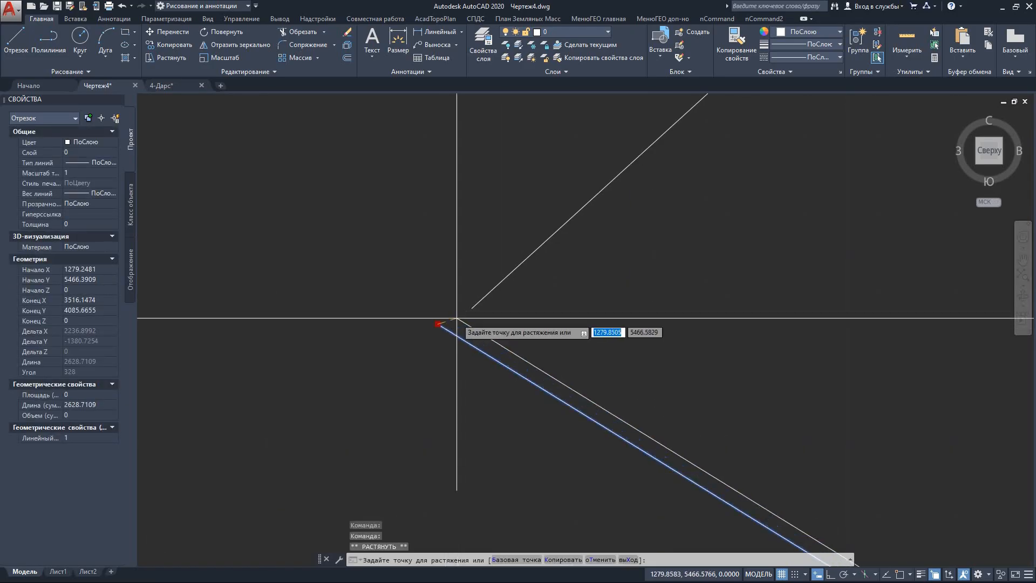
scroll(458, 319, up, 4)
click(481, 302)
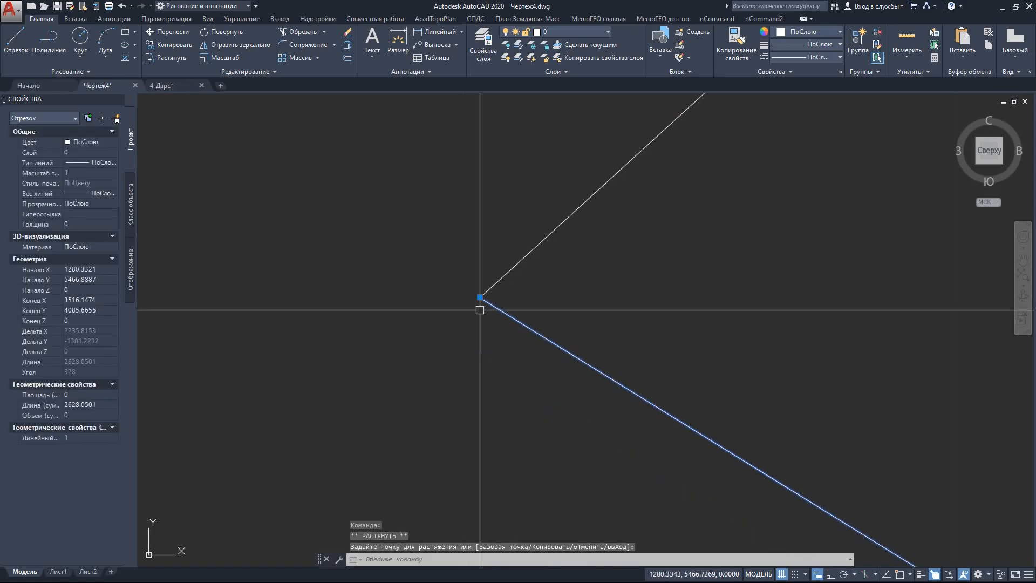
Try twice more, at closer magnification, to align the lower line's start point with the first line's end by eye.
scroll(489, 294, up, 15)
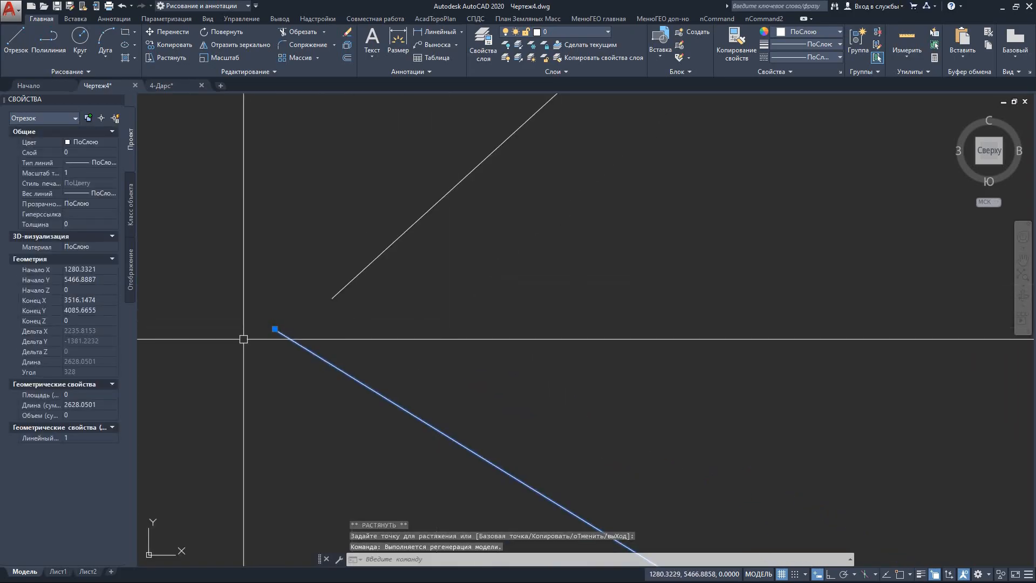
click(275, 329)
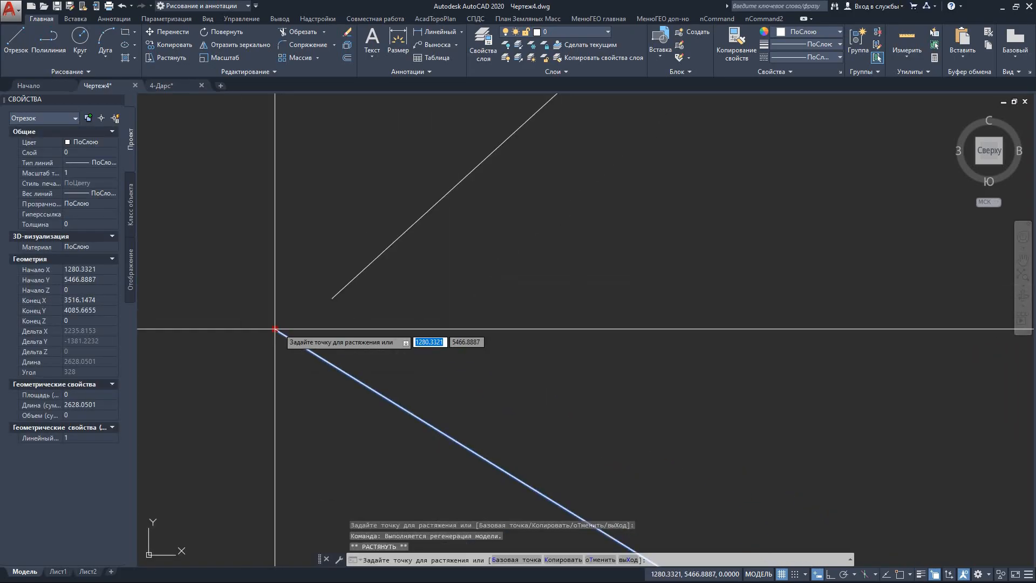
click(353, 267)
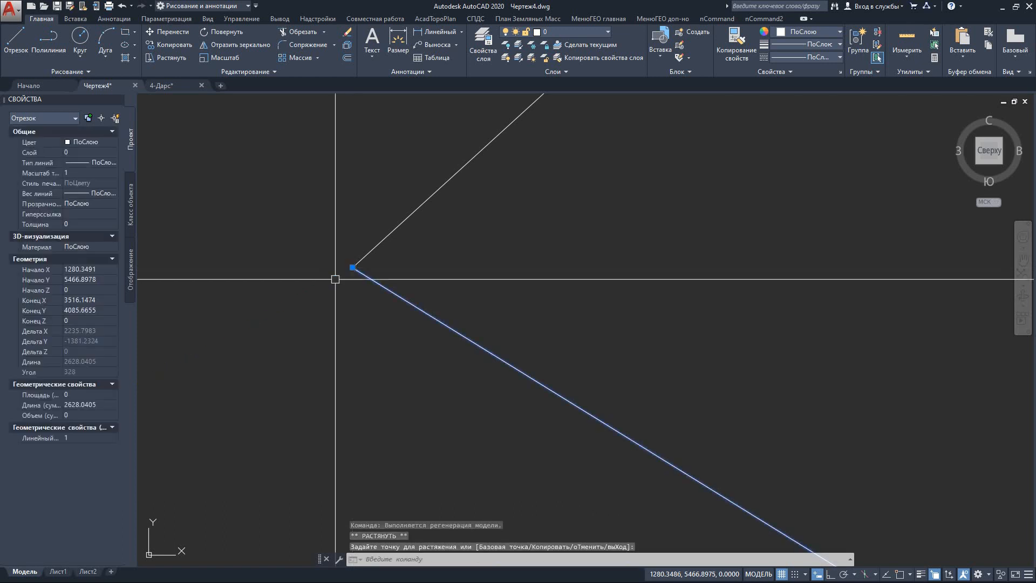
scroll(298, 280, up, 10)
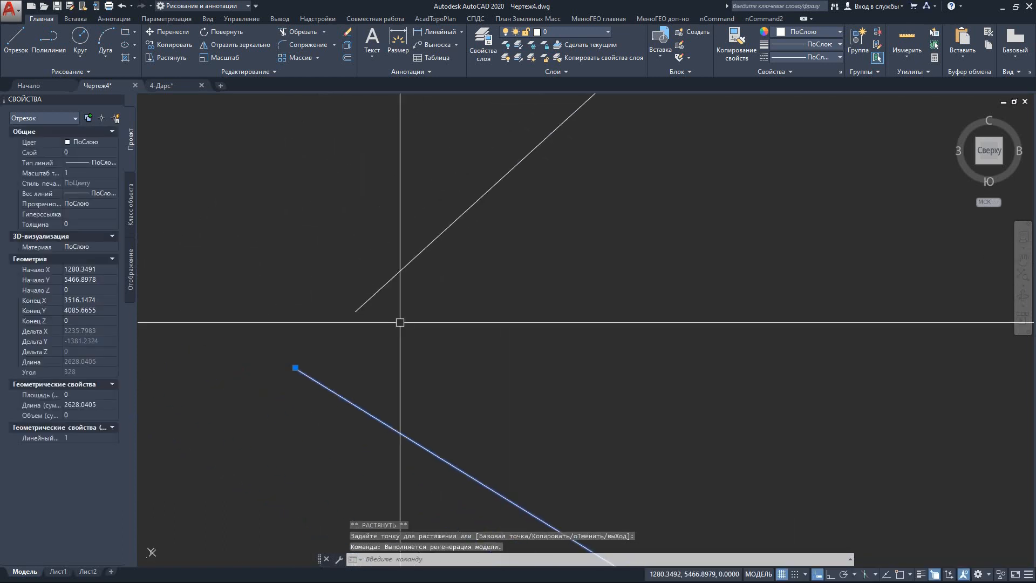
click(295, 368)
click(356, 312)
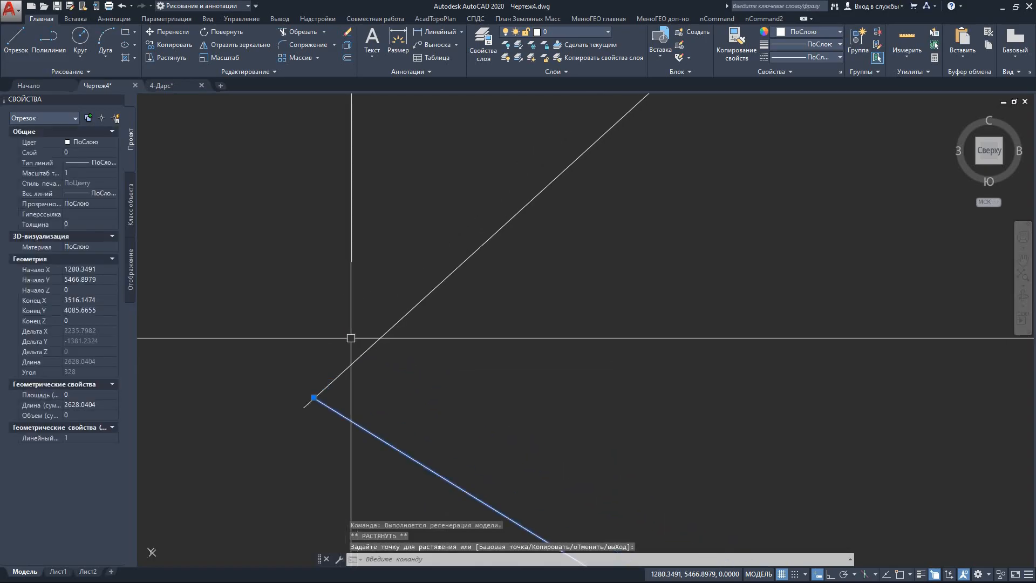
key(Escape)
Delete the lower line and the upper-right line, keeping only the first slanted line.
middle_click(354, 371)
middle_click(354, 371)
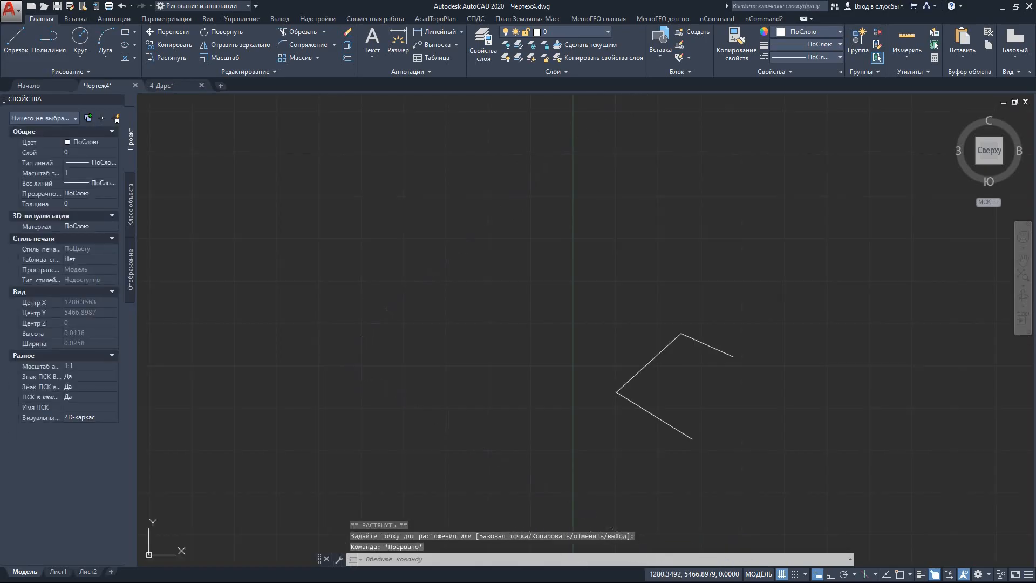
scroll(343, 345, down, 7)
click(457, 384)
click(370, 397)
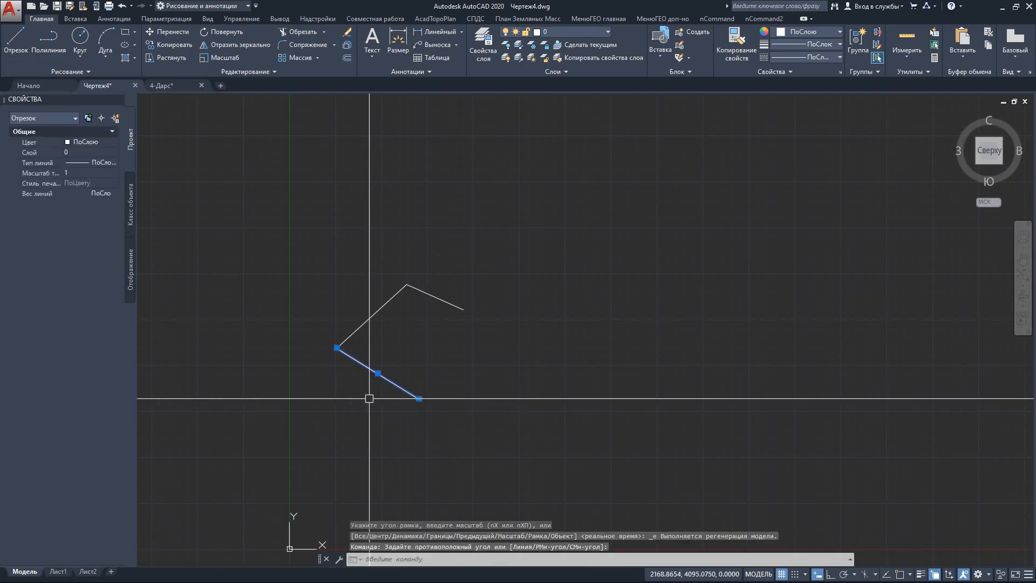
click(451, 304)
key(Delete)
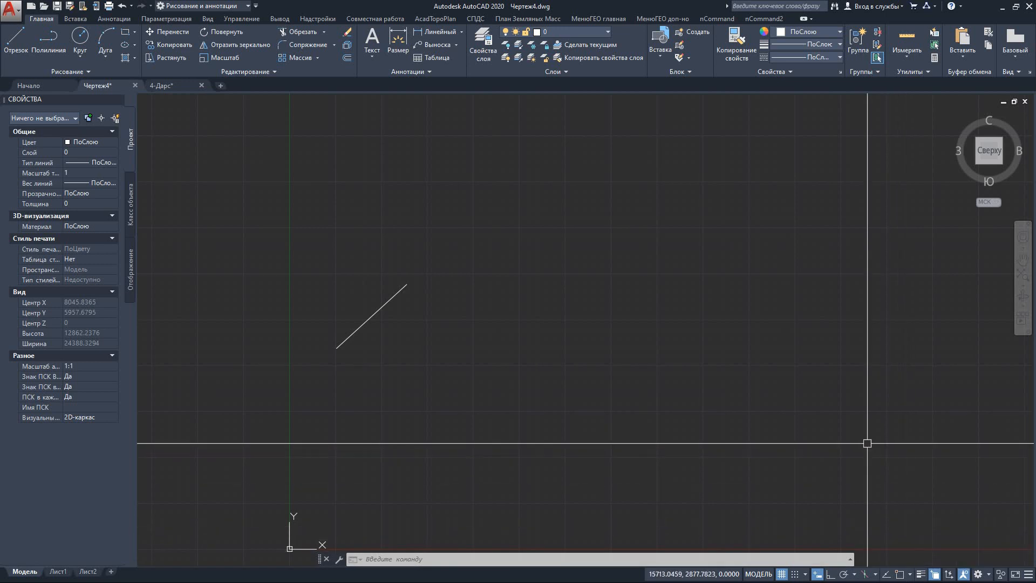
Turn object snap on and open the object snap settings, placing the dialog nearer the middle of the drawing area.
key(F3)
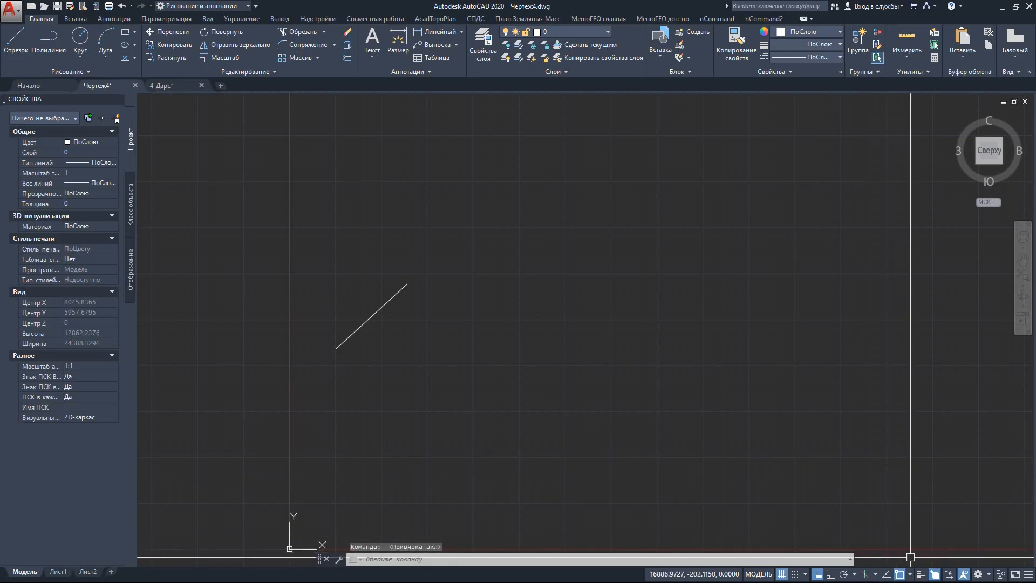
click(911, 575)
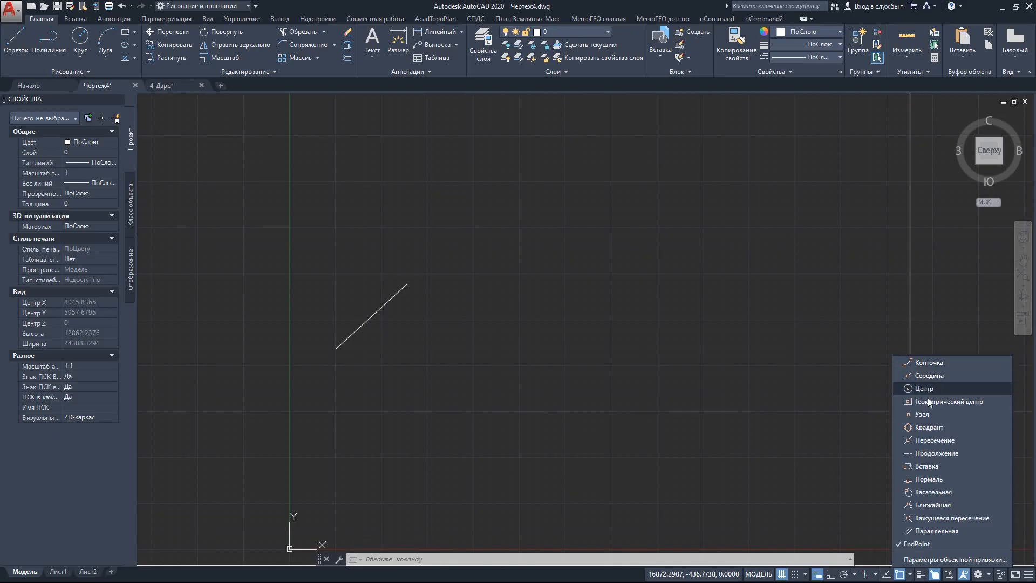
click(941, 565)
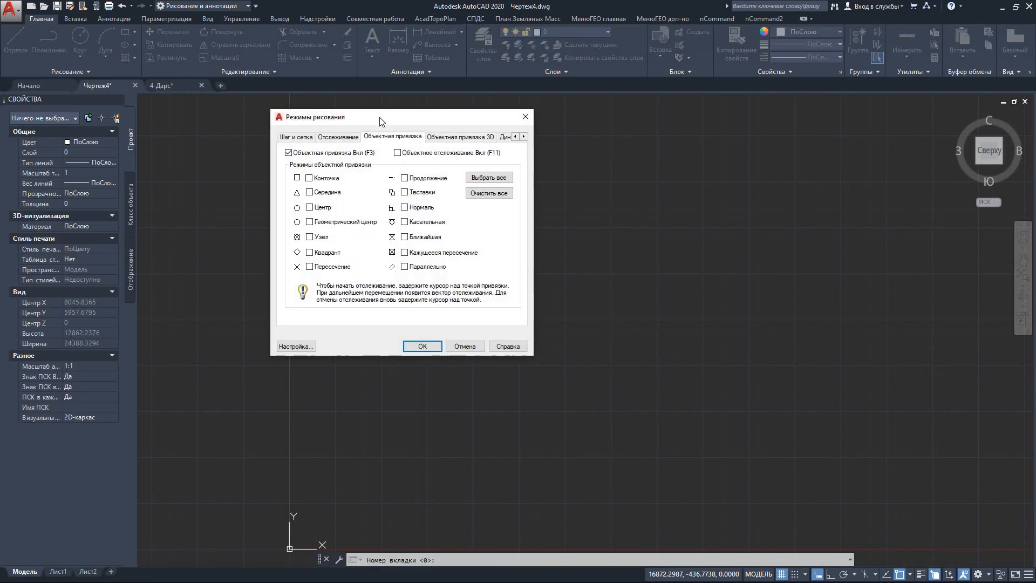
drag(386, 120, 496, 144)
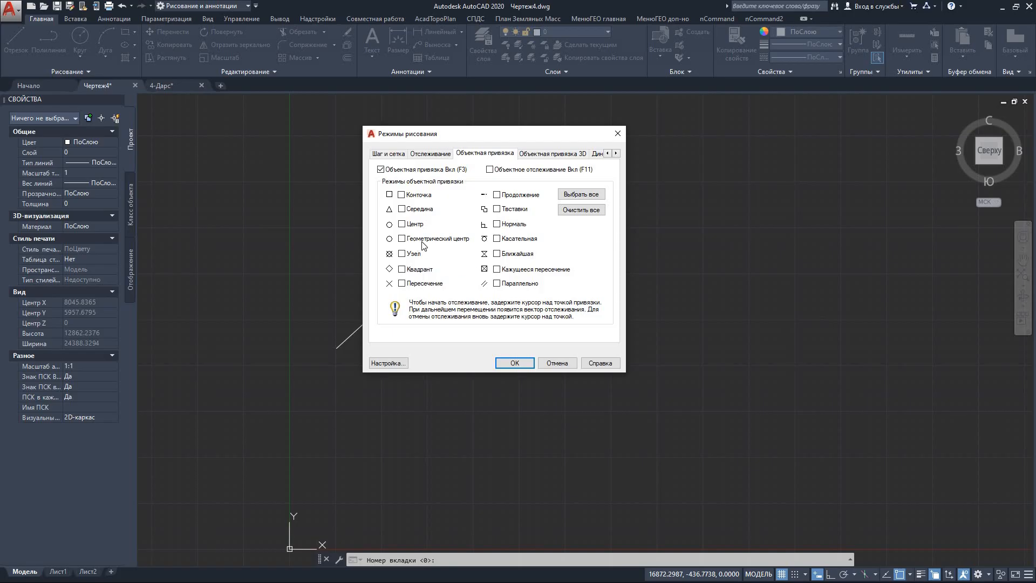
Enable the Endpoint (Конточка) object snap and draw five connected lines from the slanted line's upper end round to its lower end.
click(402, 195)
click(518, 363)
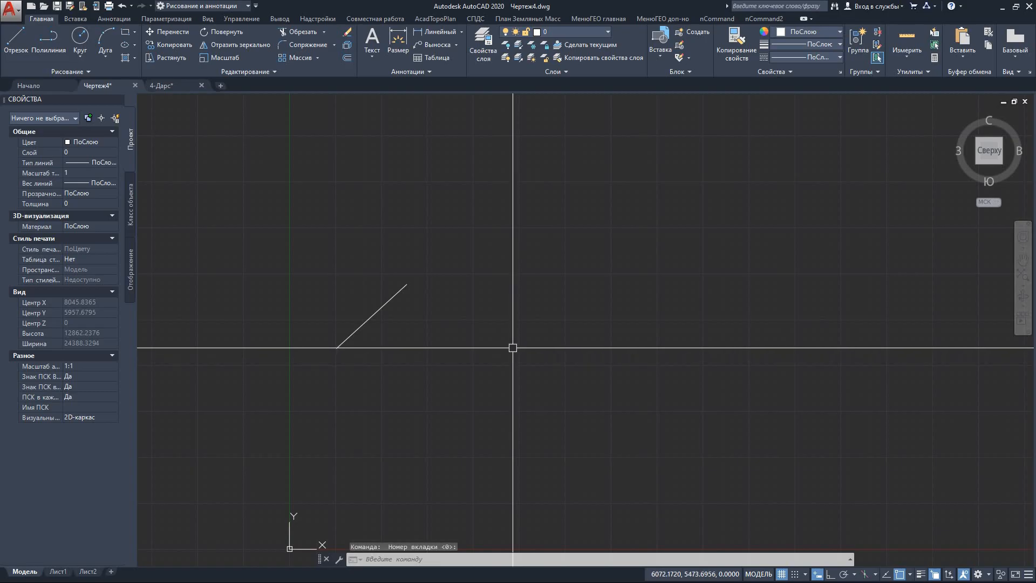
text(о)
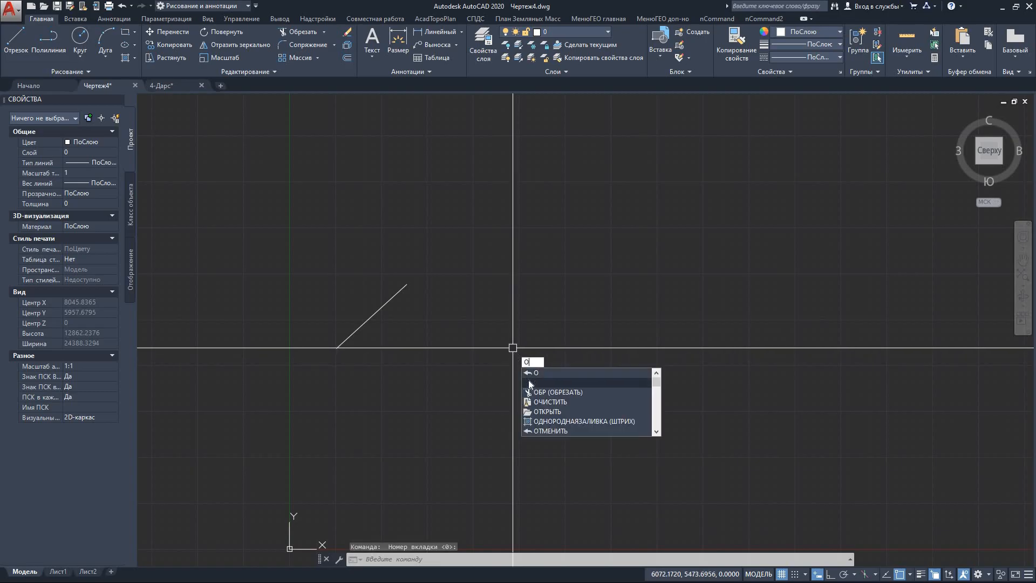
click(528, 381)
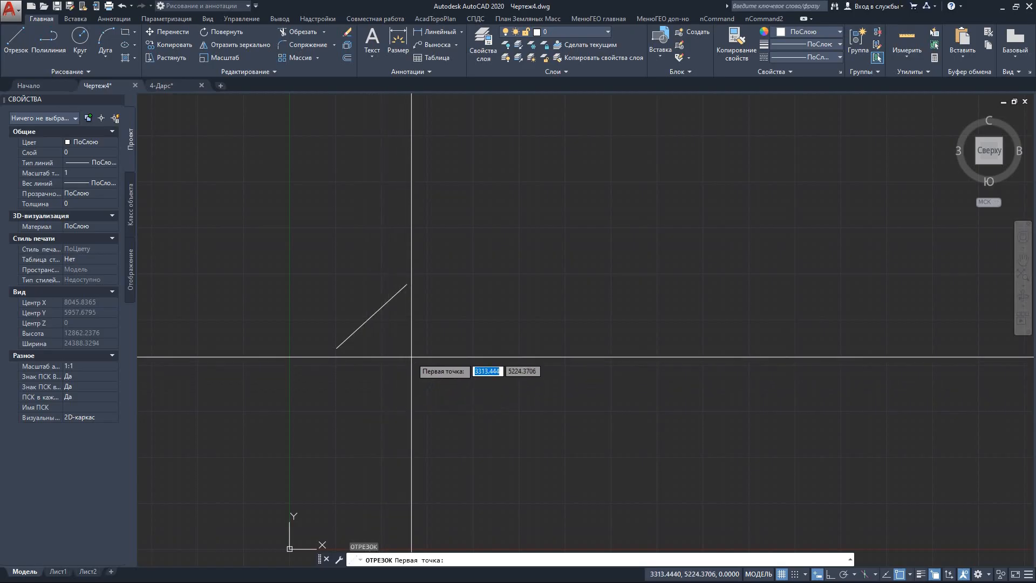
click(407, 284)
click(376, 217)
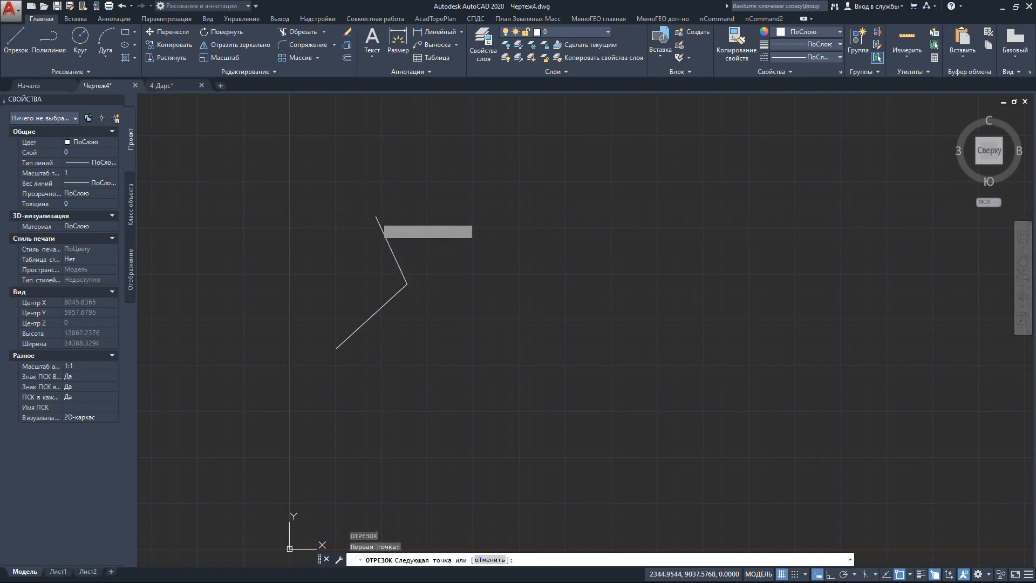
click(244, 231)
click(248, 333)
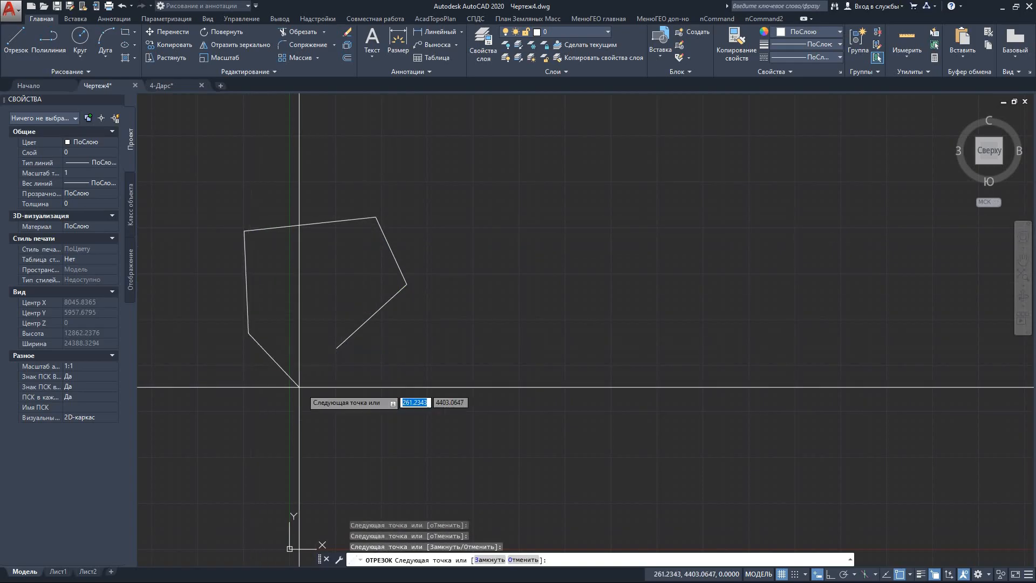
click(323, 407)
click(337, 348)
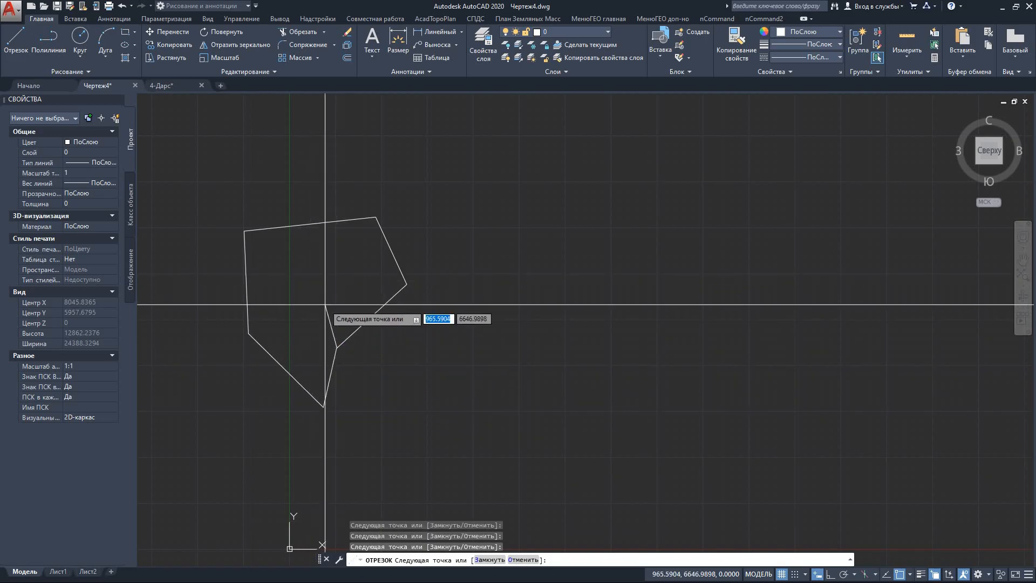
key(Escape)
middle_drag(316, 336, 363, 323)
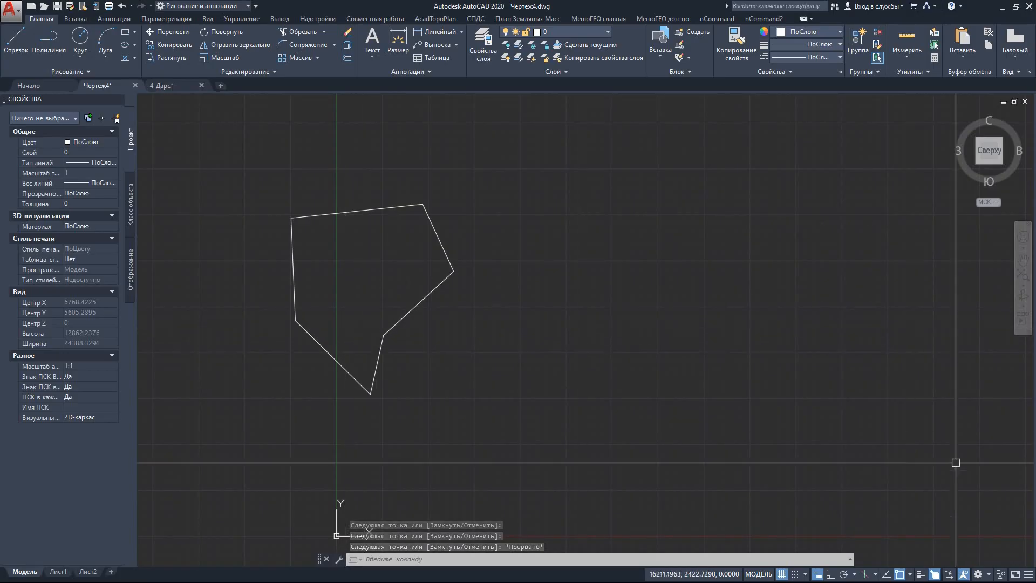
Switch the running object snap from Endpoint (Конточка) to Midpoint (Середина).
click(911, 575)
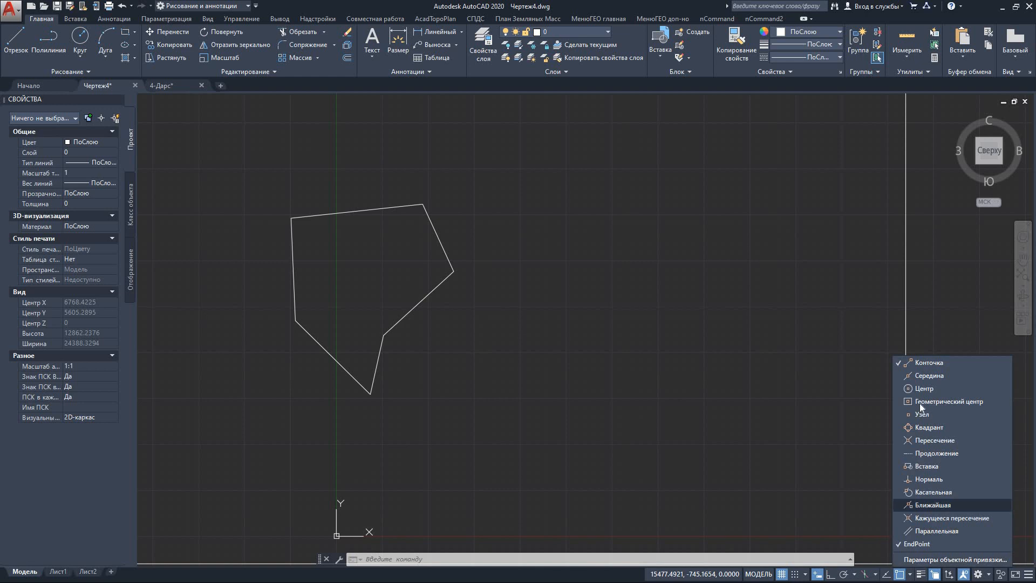
click(899, 364)
click(902, 374)
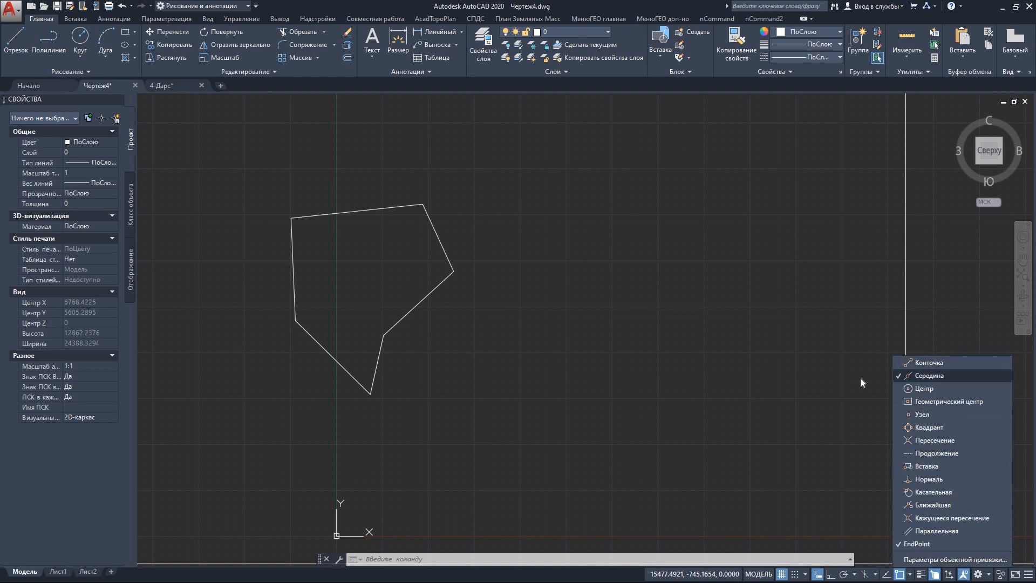
click(600, 381)
Draw a line from the midpoint of the polygon's left edge to the midpoint of its upper-right edge.
middle_drag(505, 367, 607, 393)
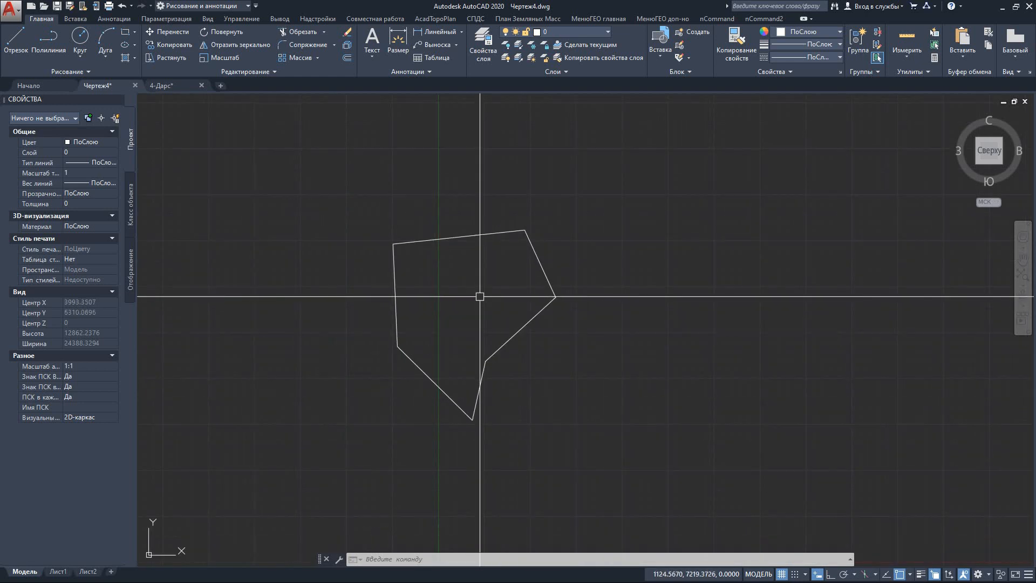
right_click(480, 298)
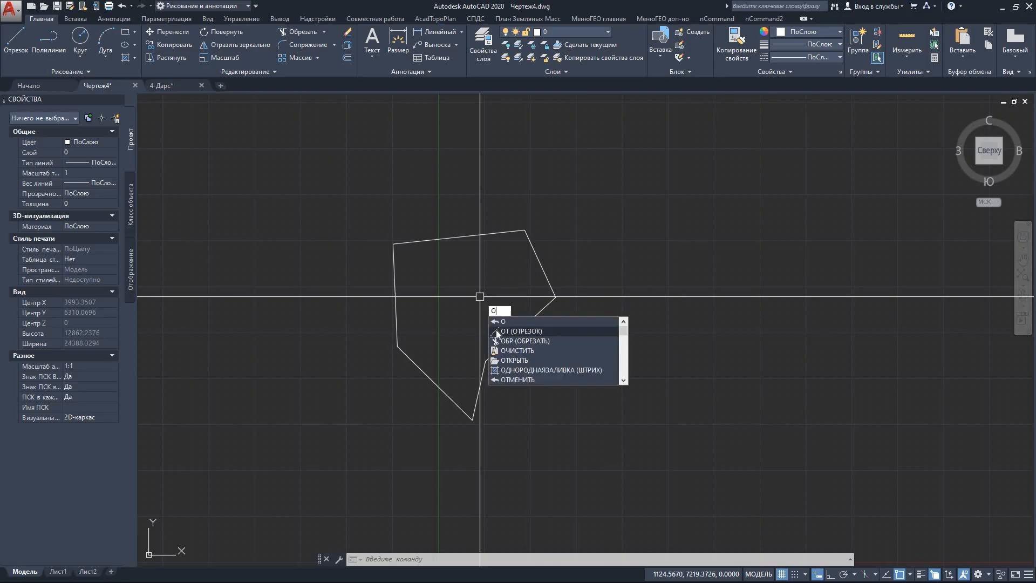
click(496, 329)
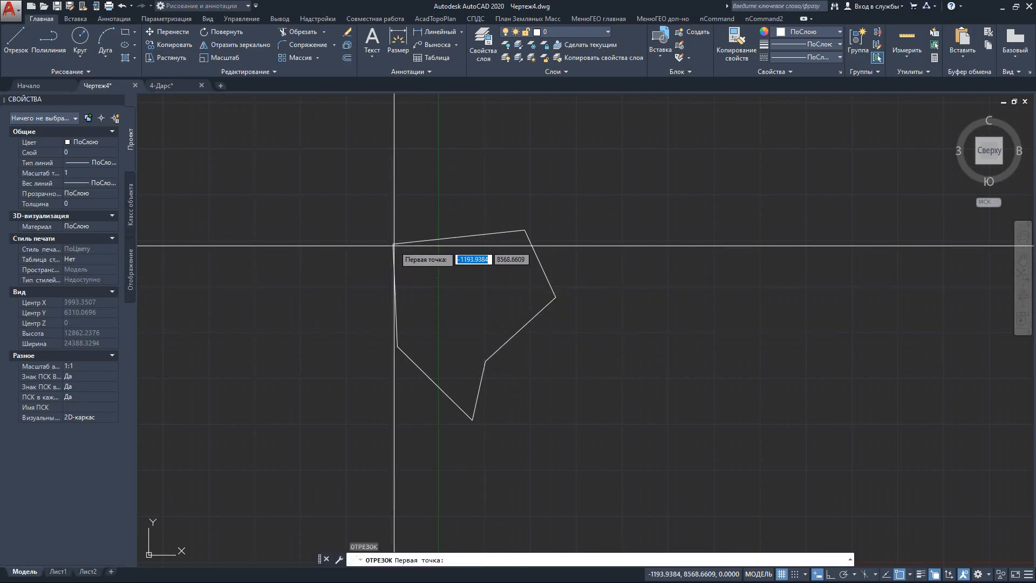
click(395, 295)
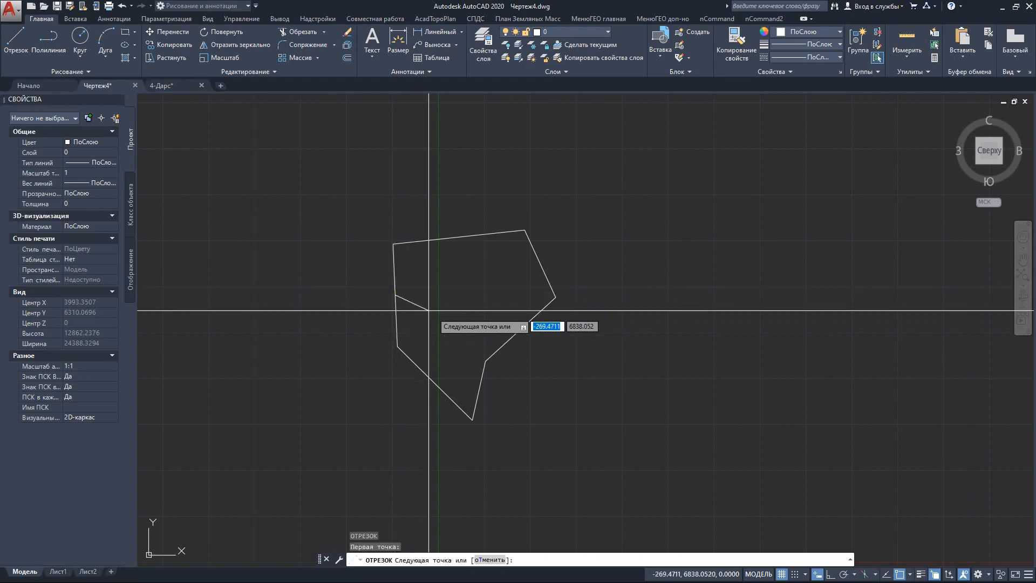
click(540, 263)
key(Return)
Draw two connected lines from the polygon's top edge midpoint through the lower-right edge's midpoint to the lower-left edge's midpoint.
key(Return)
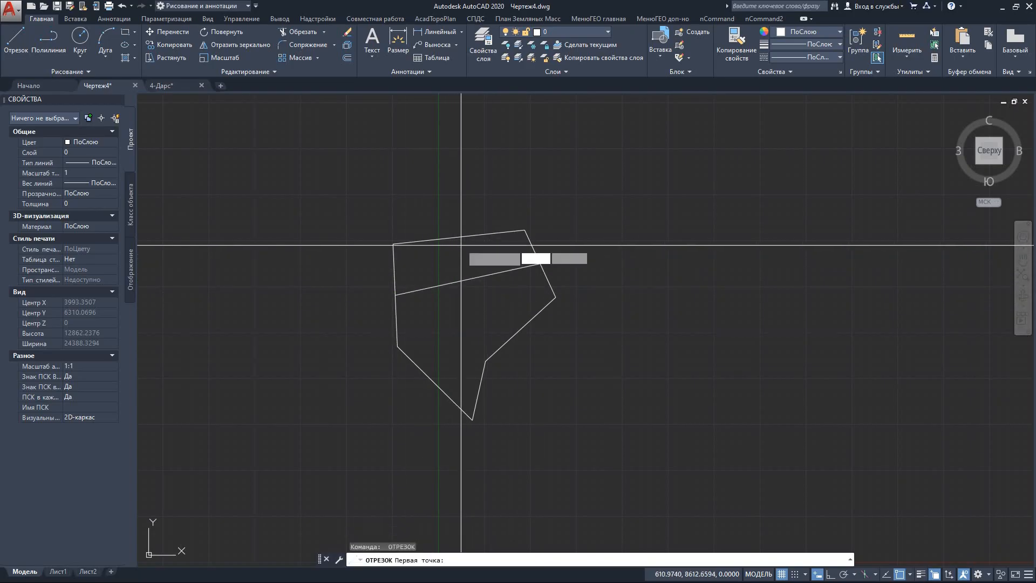
click(459, 236)
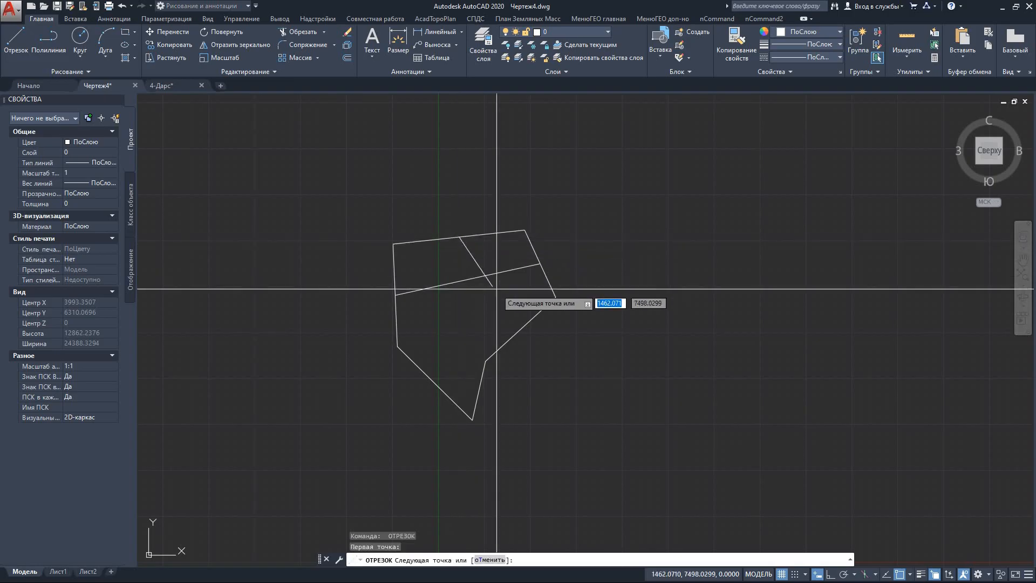
click(520, 329)
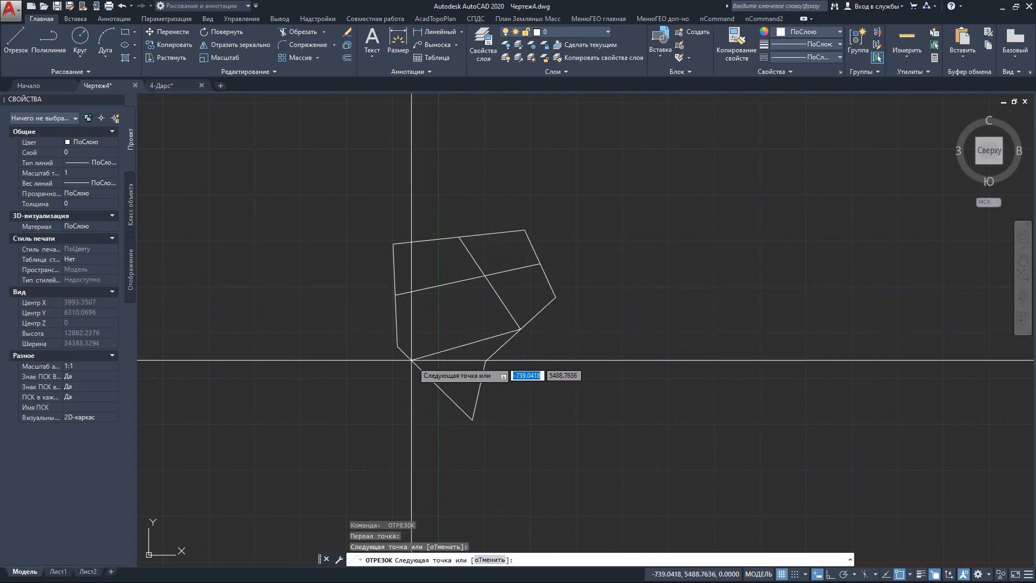
click(435, 383)
key(Escape)
Add an aligned dimension (РЗМПАРАЛ) from the left edge's lower end, picked with a one-time Endpoint snap, to the edge's midpoint.
scroll(396, 316, up, 6)
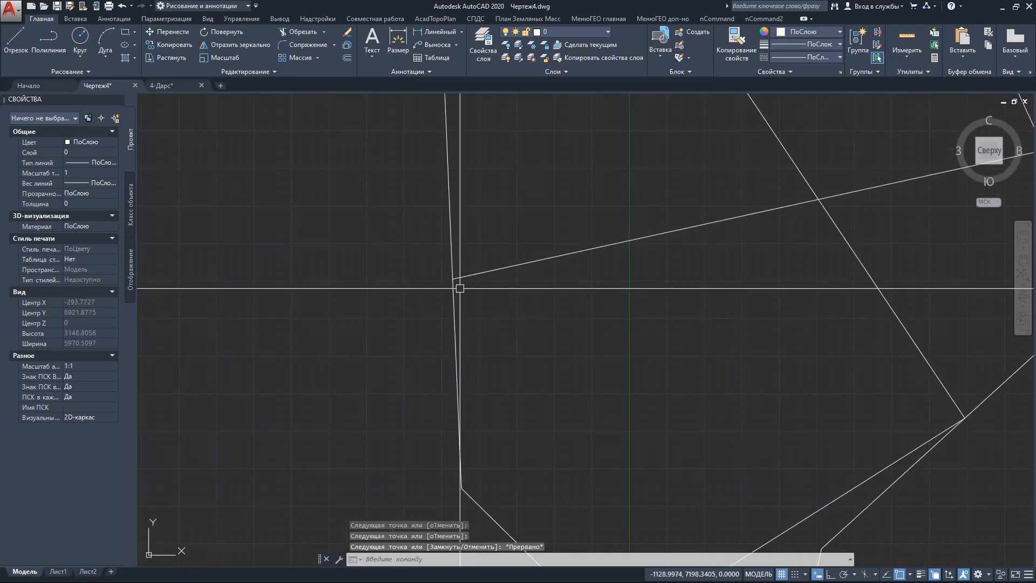
text(РЗМПАРАЛ)
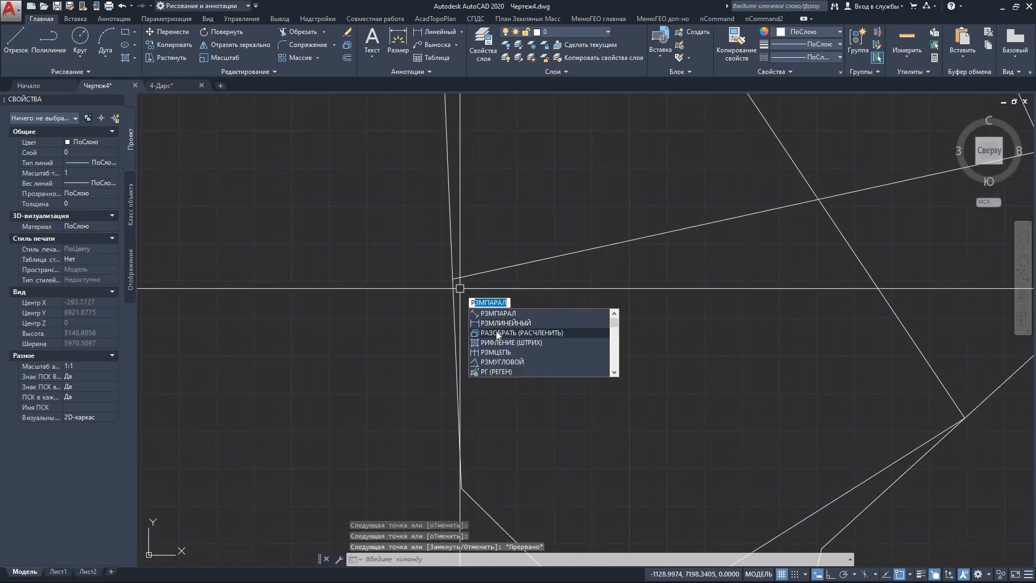
click(494, 313)
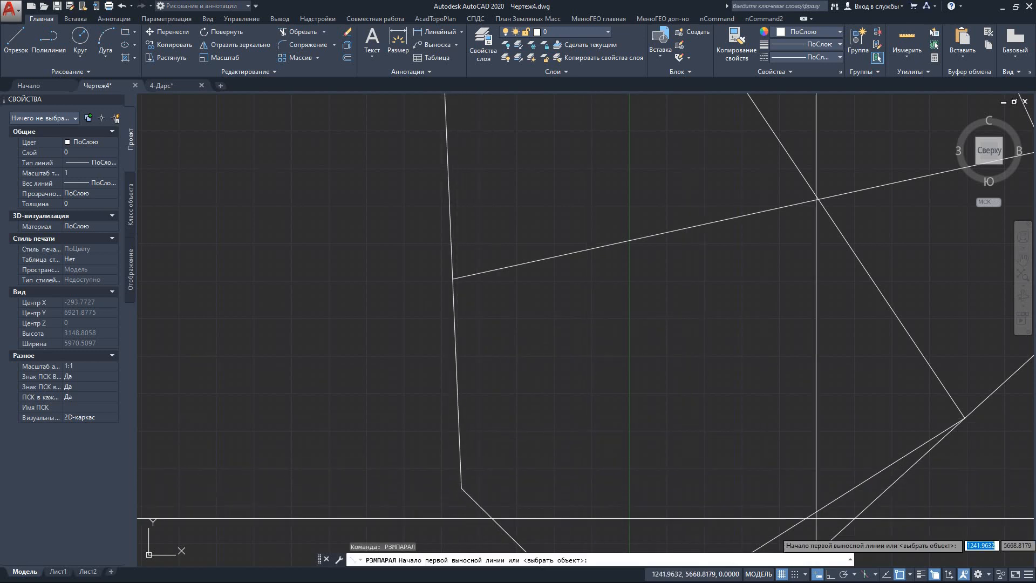
middle_drag(506, 418, 522, 354)
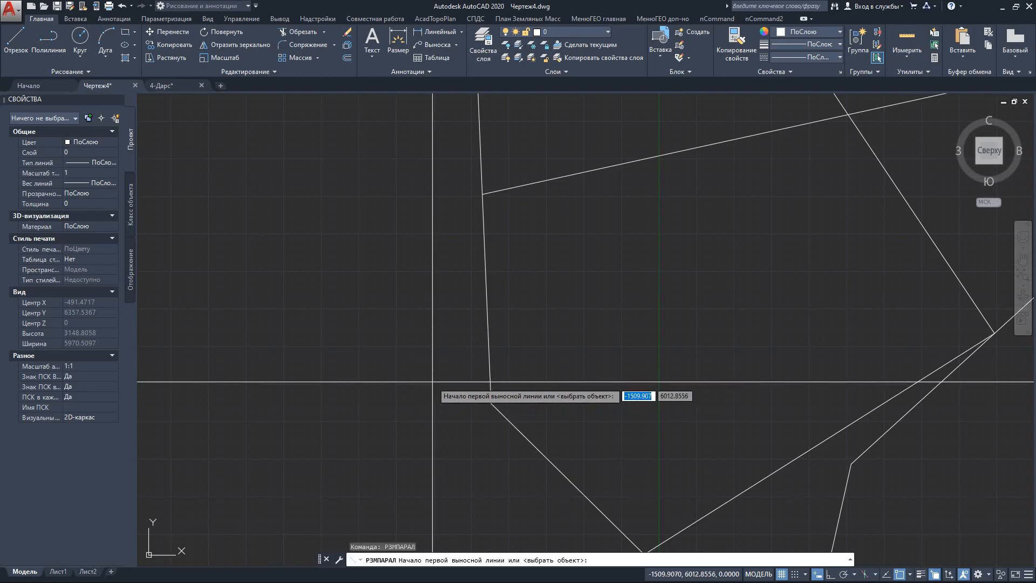
key(F8)
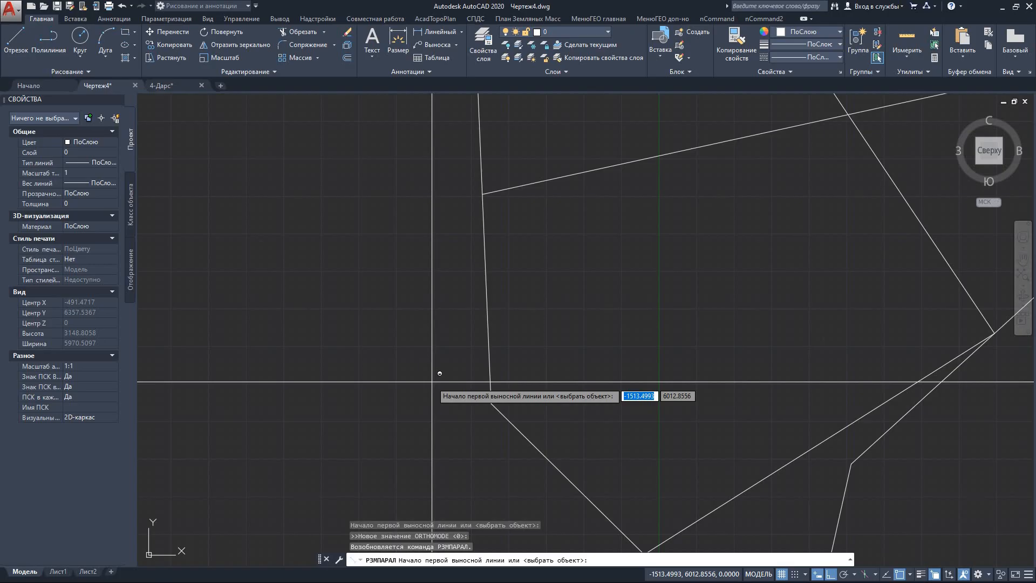
shift+right_click(432, 382)
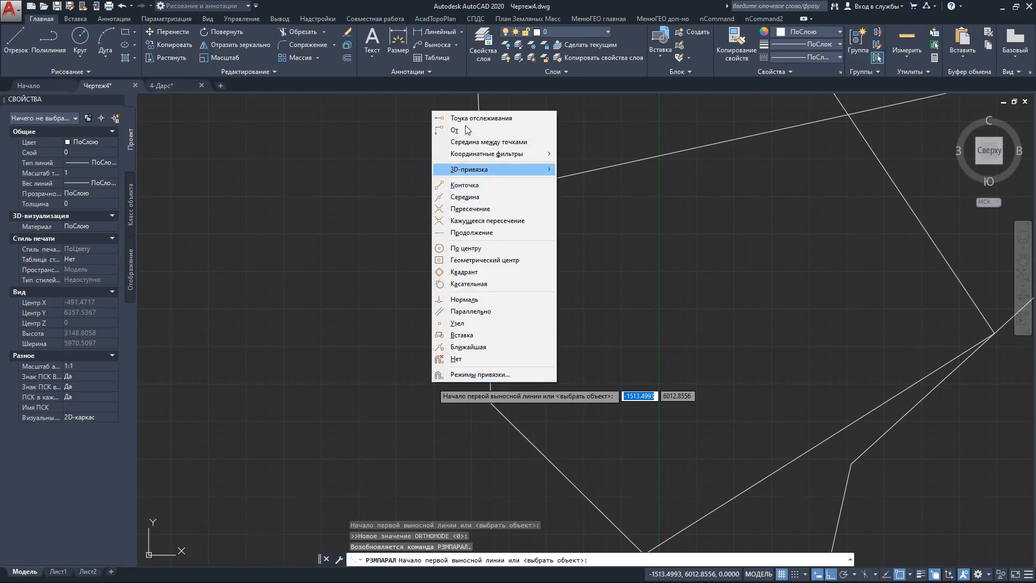
click(466, 186)
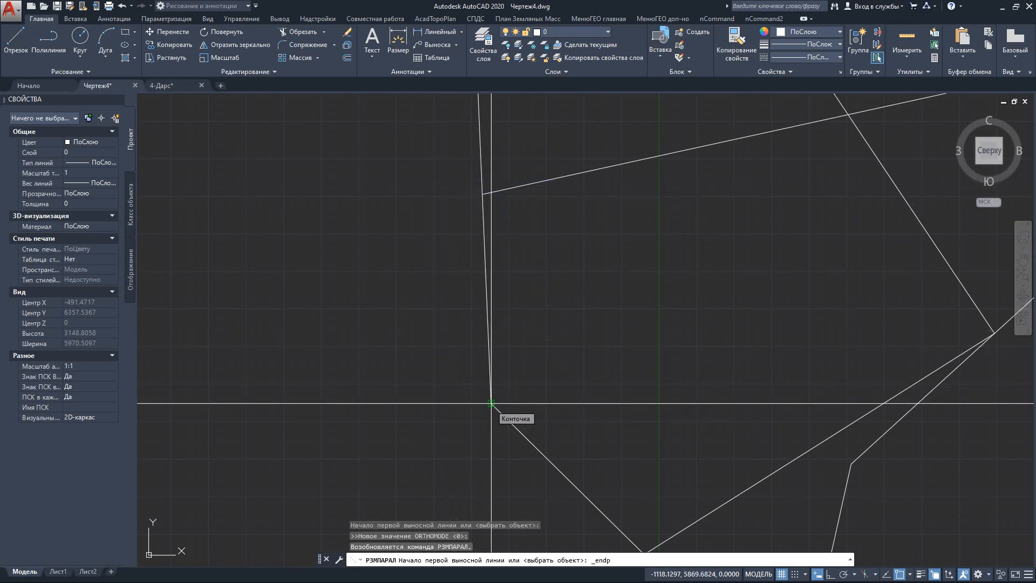
click(491, 403)
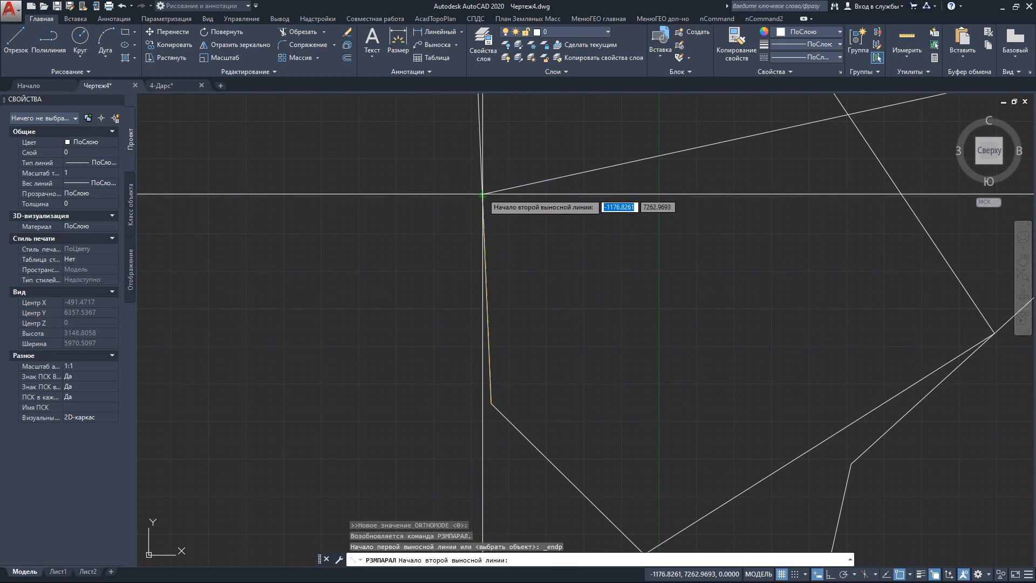
click(482, 193)
click(462, 204)
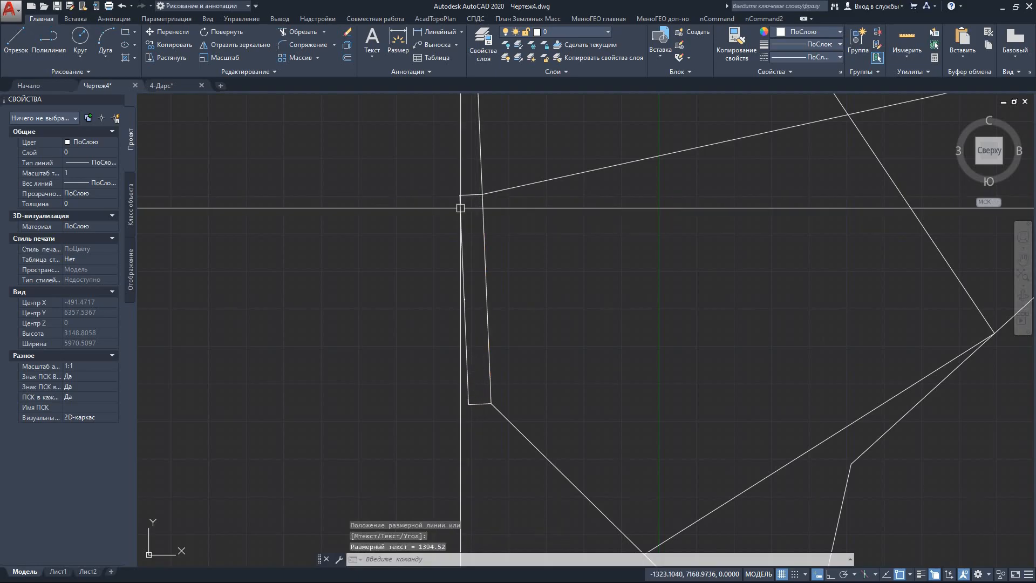
Add a second aligned dimension from the left edge's midpoint to its upper end, using a one-time Endpoint snap and lining it up with the first.
scroll(465, 299, up, 4)
scroll(470, 294, down, 4)
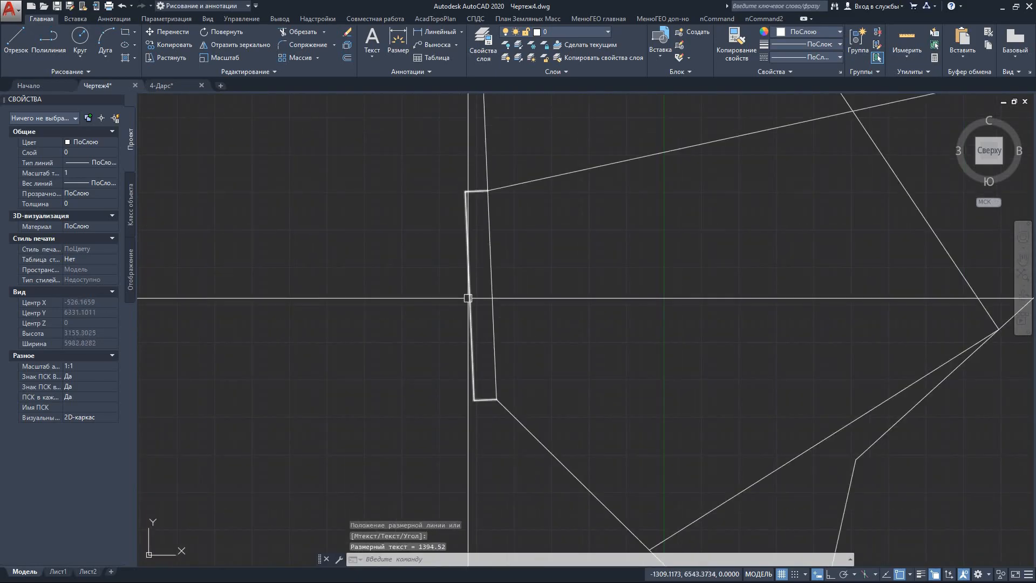
middle_drag(470, 297, 520, 381)
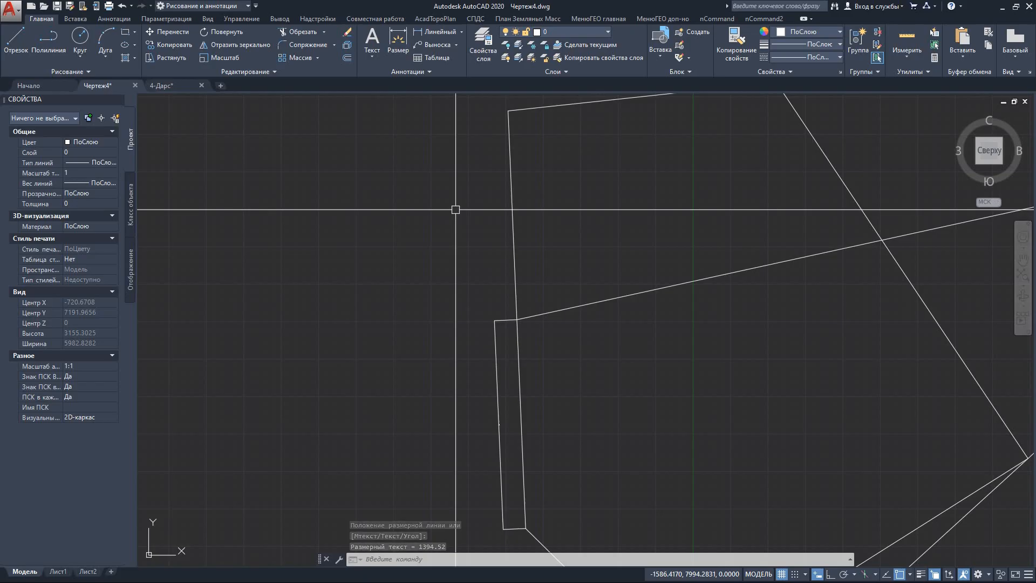
key(Return)
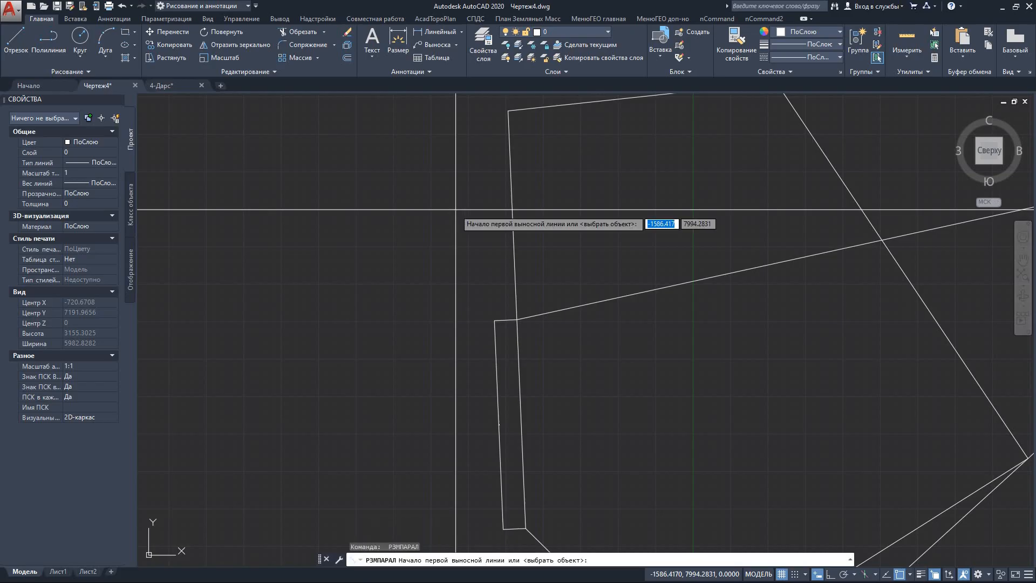
click(518, 319)
middle_drag(497, 202, 498, 265)
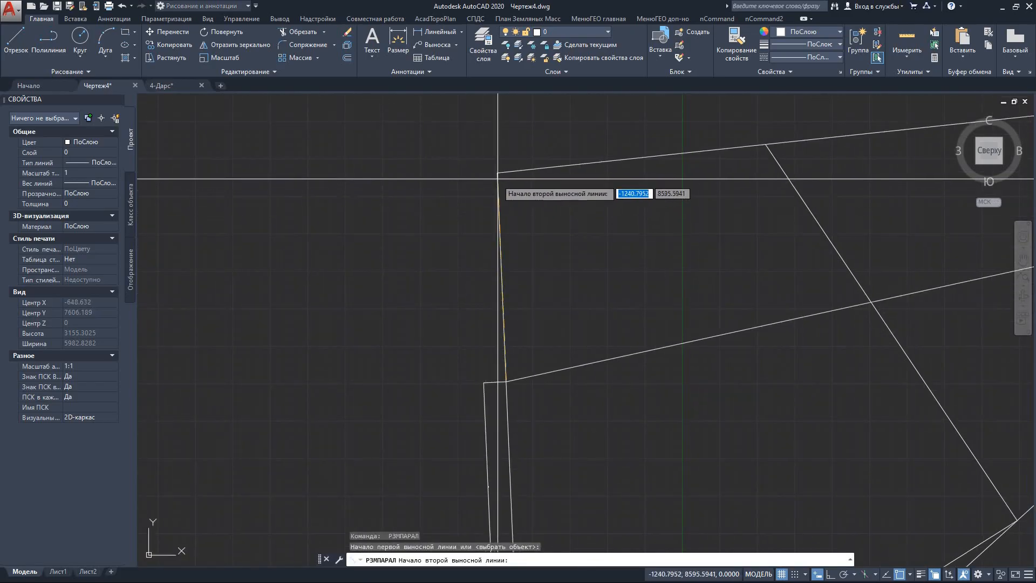
key(F8)
shift+right_click(447, 190)
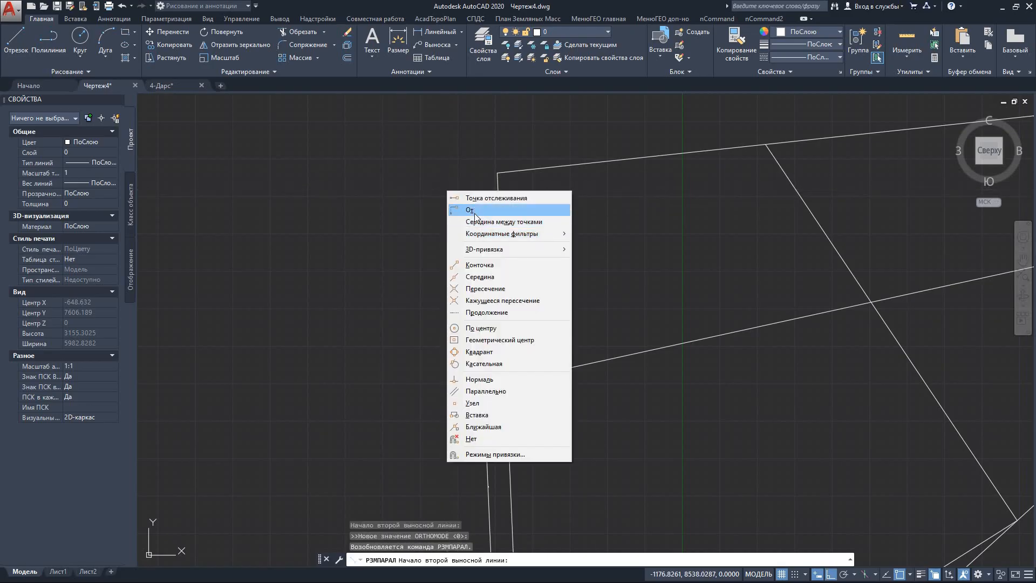
click(480, 265)
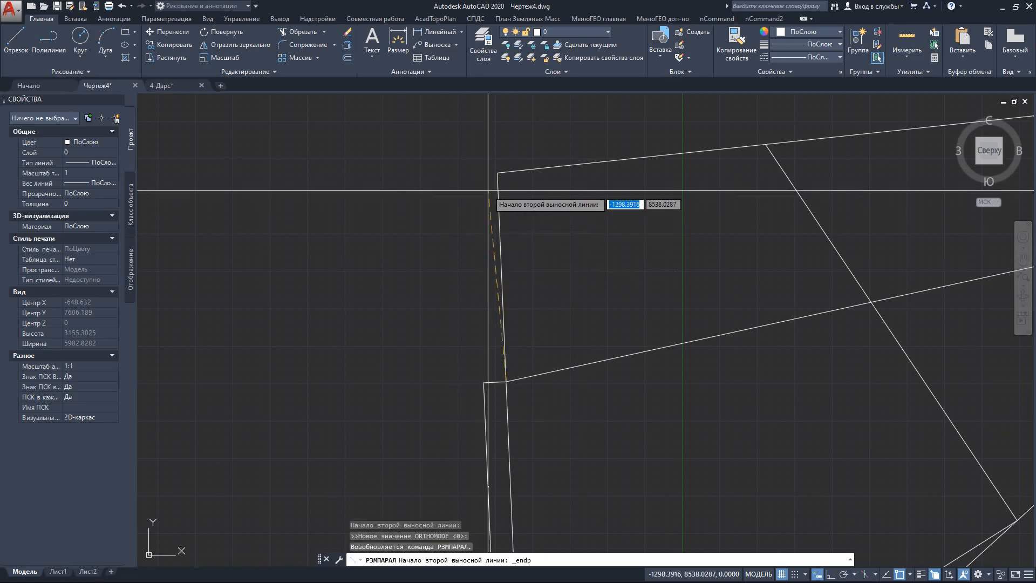
click(497, 172)
scroll(477, 398, up, 3)
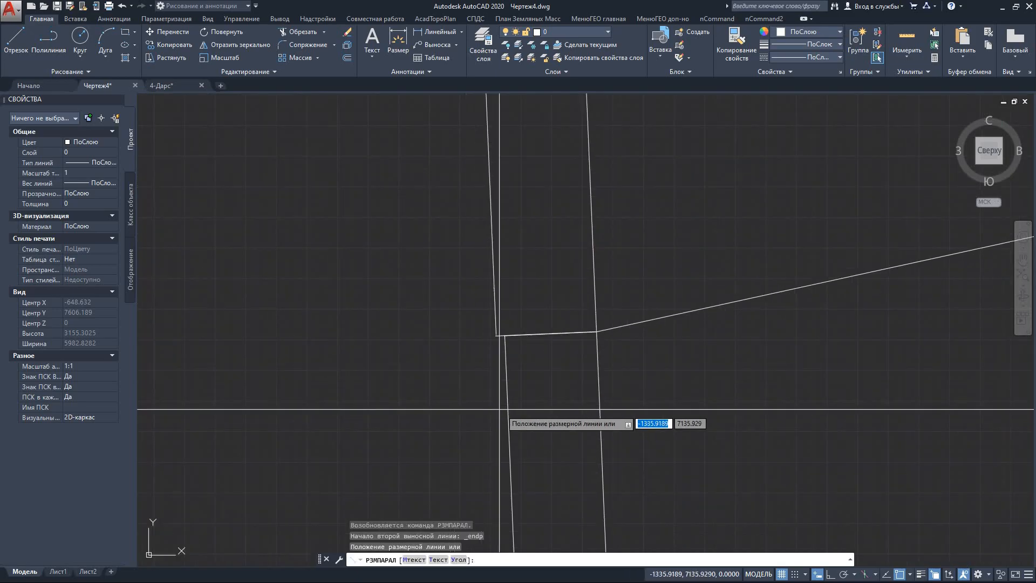
click(499, 333)
scroll(491, 324, up, 5)
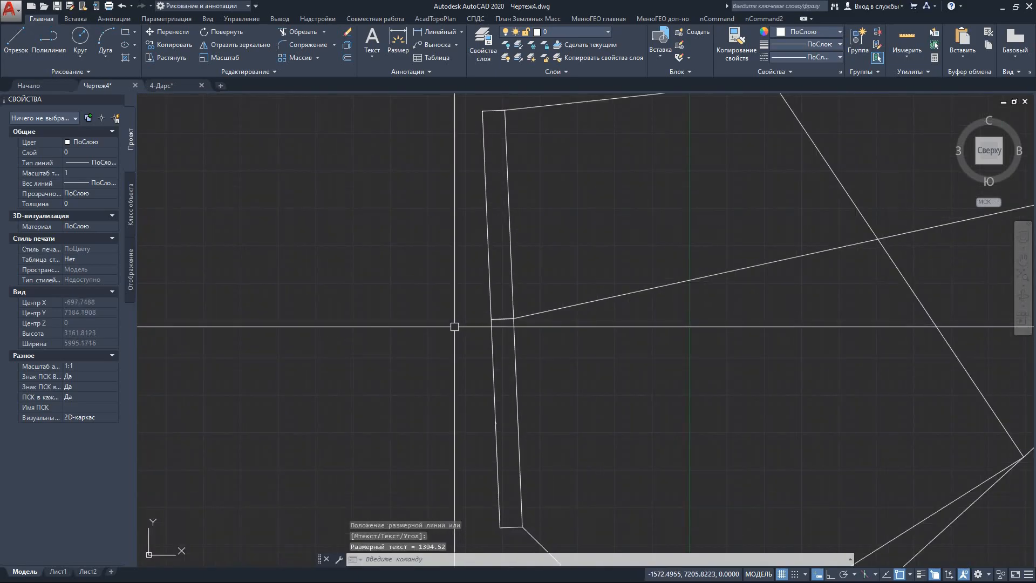
key(Escape)
Select both aligned dimensions along the polygon's left edge and set their text height to 25.
click(499, 357)
click(463, 293)
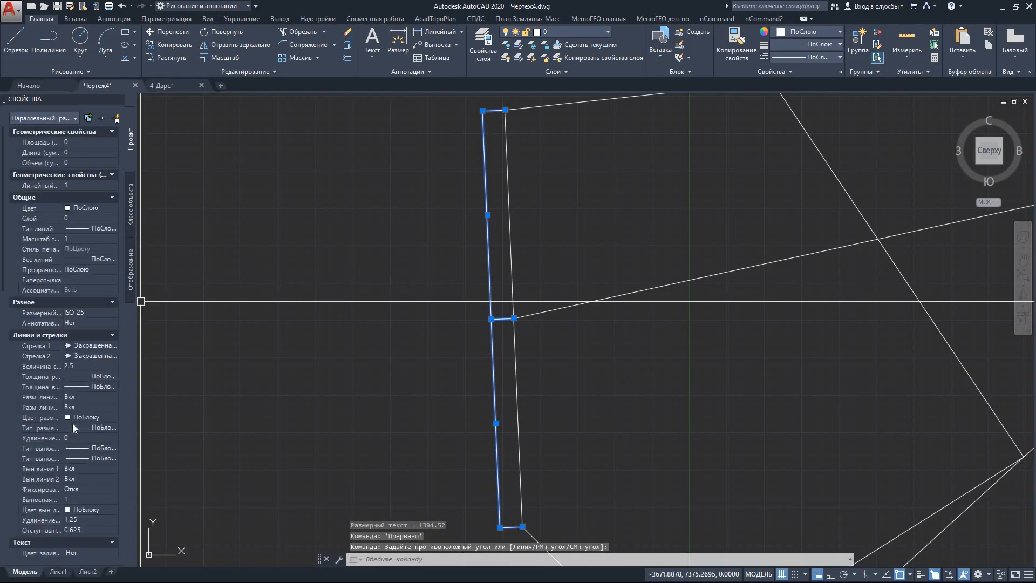
scroll(64, 412, down, 10)
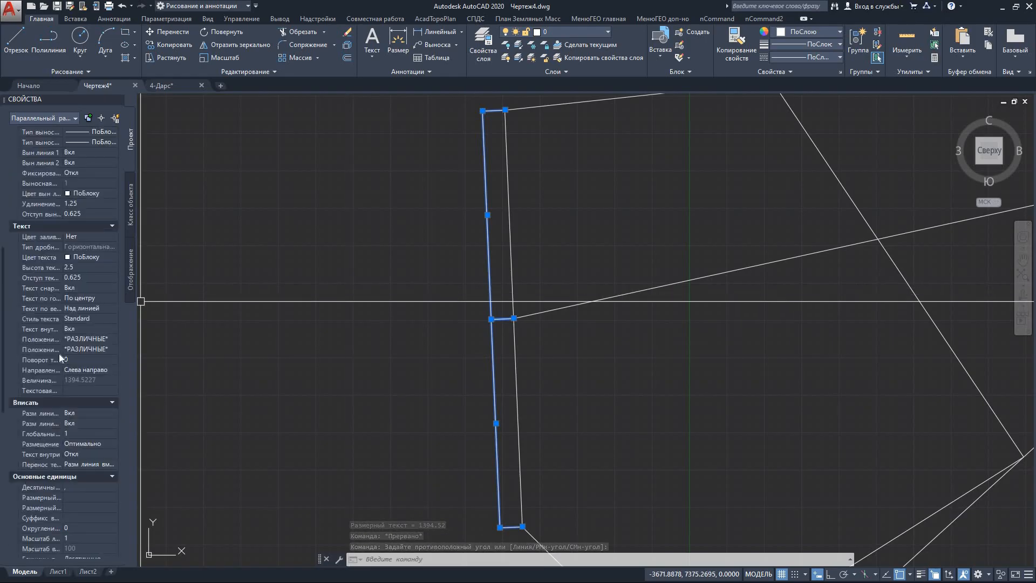
click(83, 268)
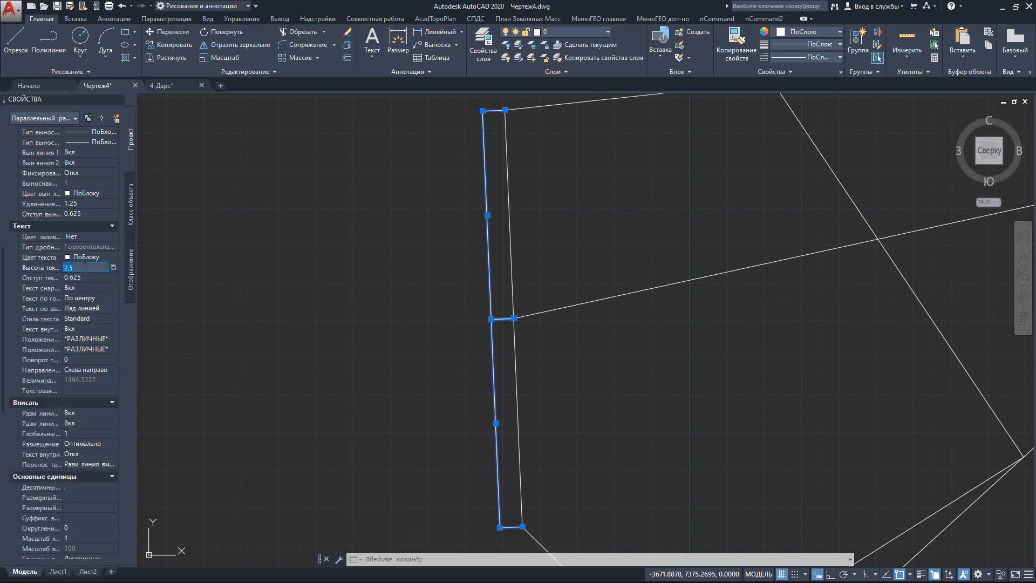
key(Tab)
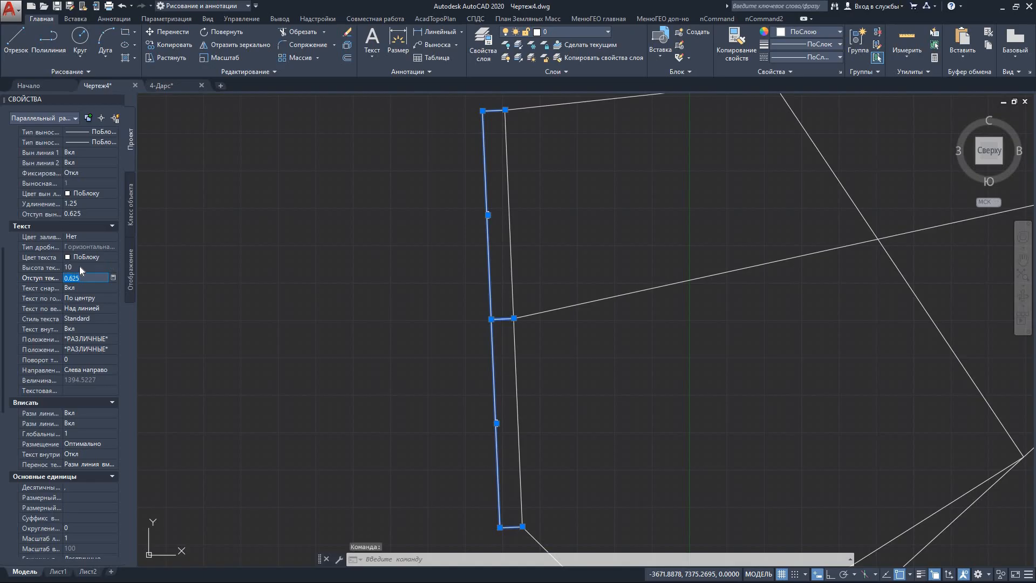
key(shift+Tab)
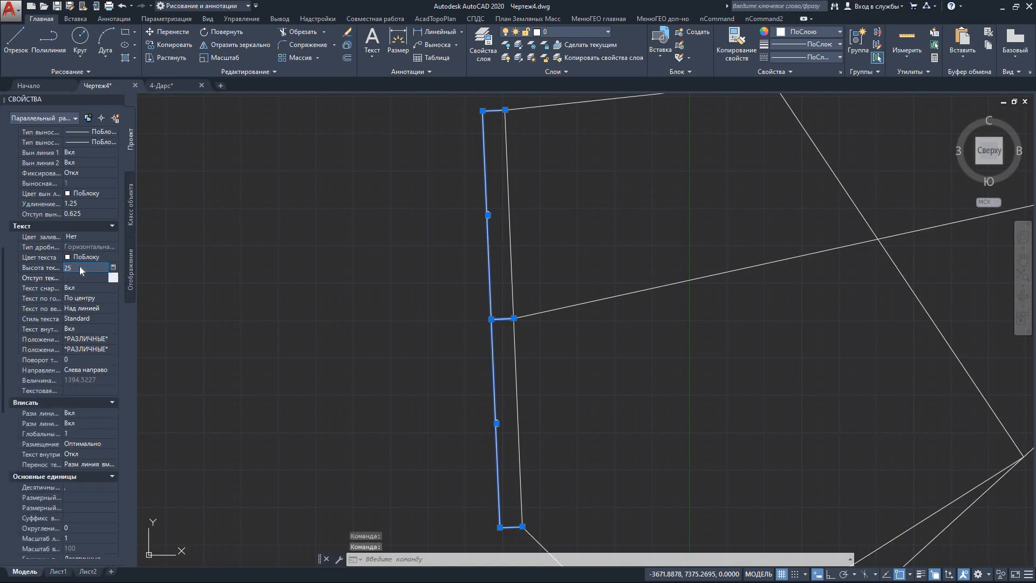
key(Tab)
Examine the text of both aligned dimensions on the left edge to compare the two halves, and clear the selection.
scroll(501, 216, up, 6)
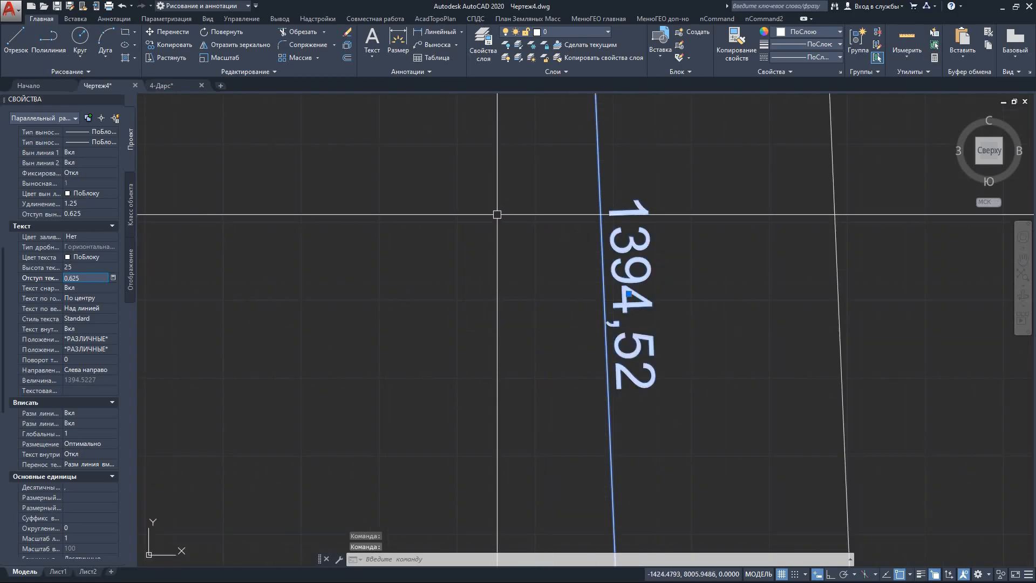
middle_drag(637, 301, 620, 262)
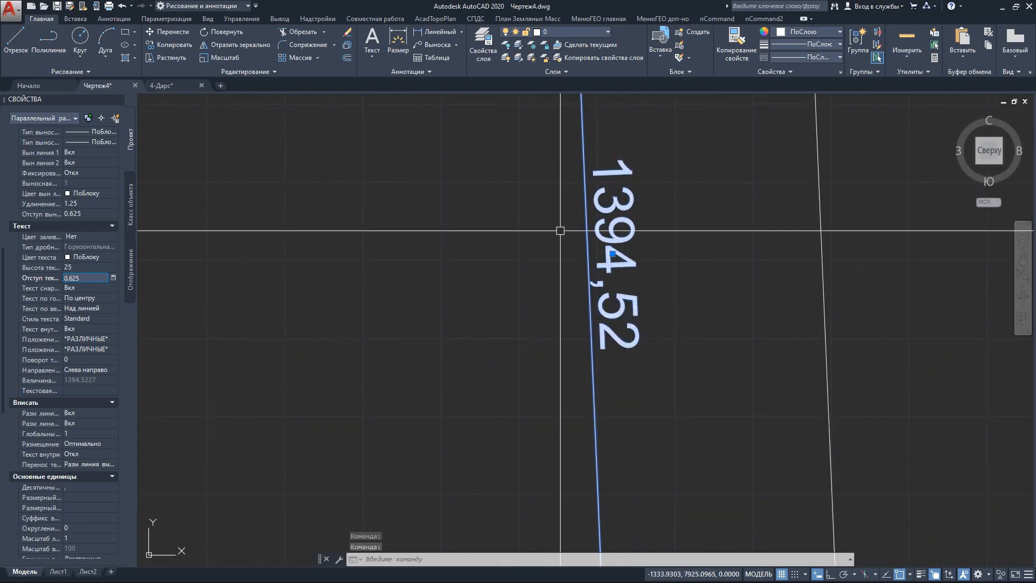
scroll(506, 173, down, 6)
middle_drag(581, 381, 544, 166)
middle_drag(551, 432, 538, 240)
scroll(503, 328, up, 4)
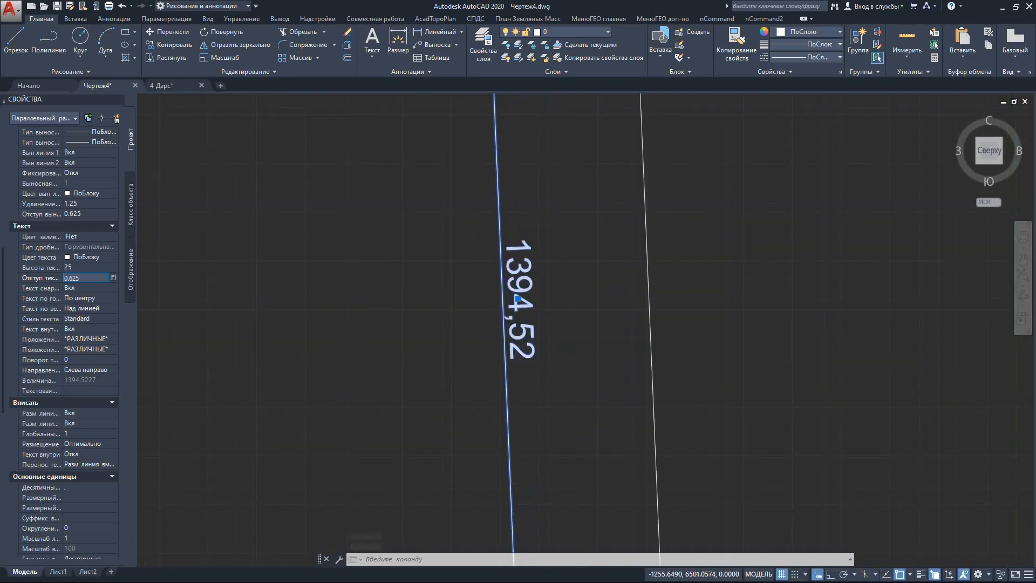
scroll(550, 407, up, 3)
scroll(523, 331, down, 15)
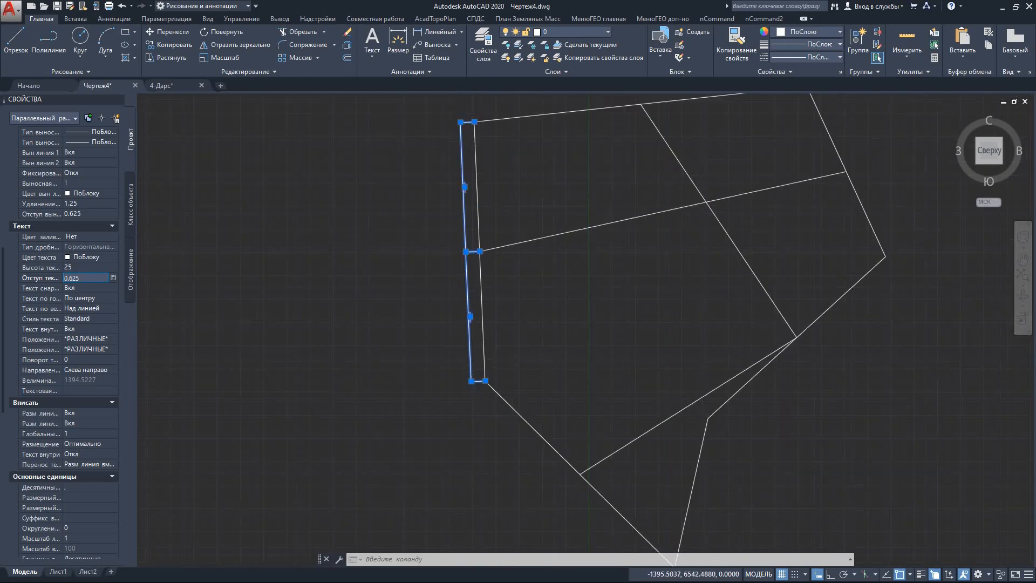
scroll(460, 312, down, 5)
key(Escape)
scroll(538, 301, up, 4)
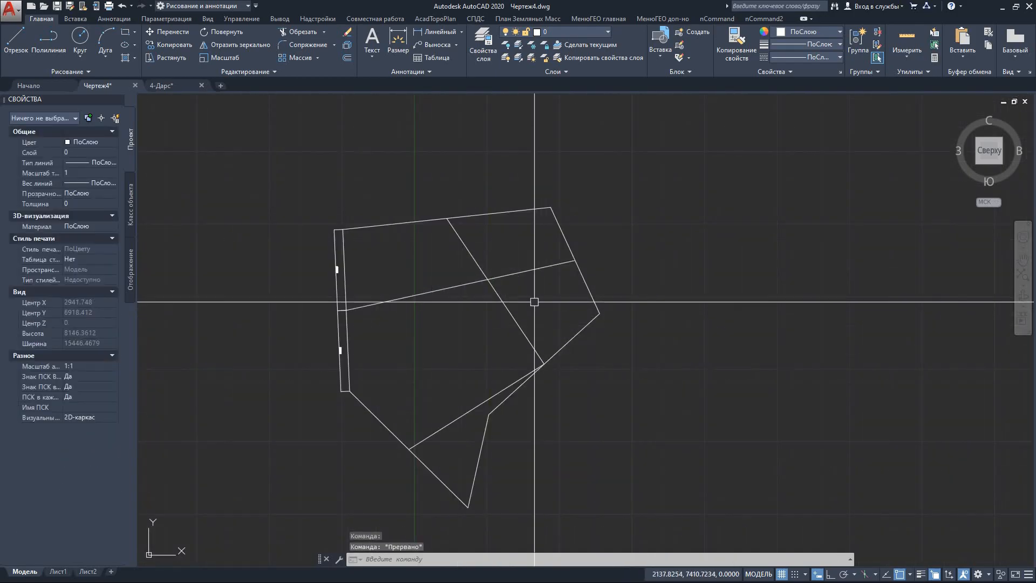
In the running object snaps, turn off Midpoint (Середина) and turn on Intersection (Пересечение).
click(911, 574)
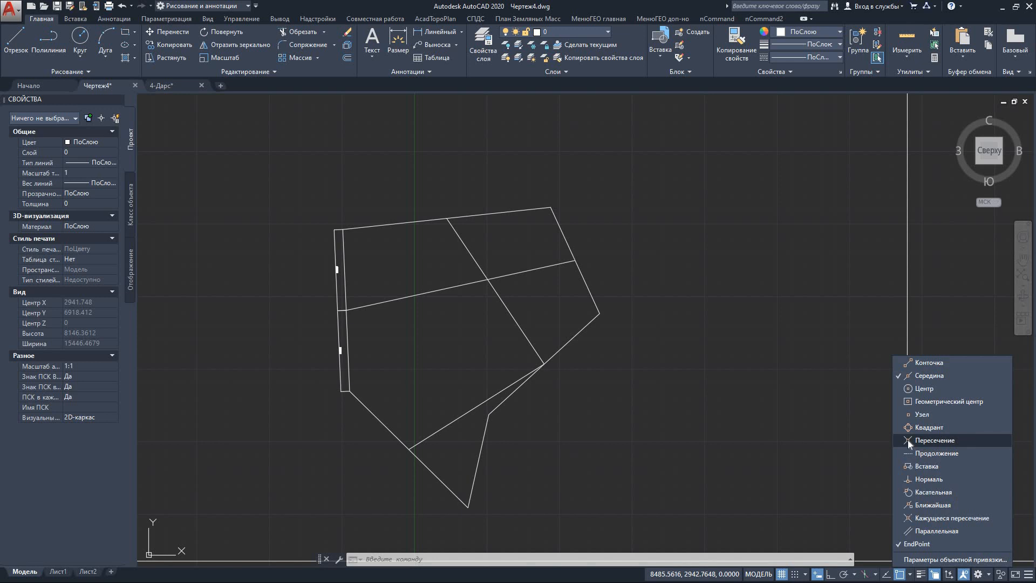
click(898, 378)
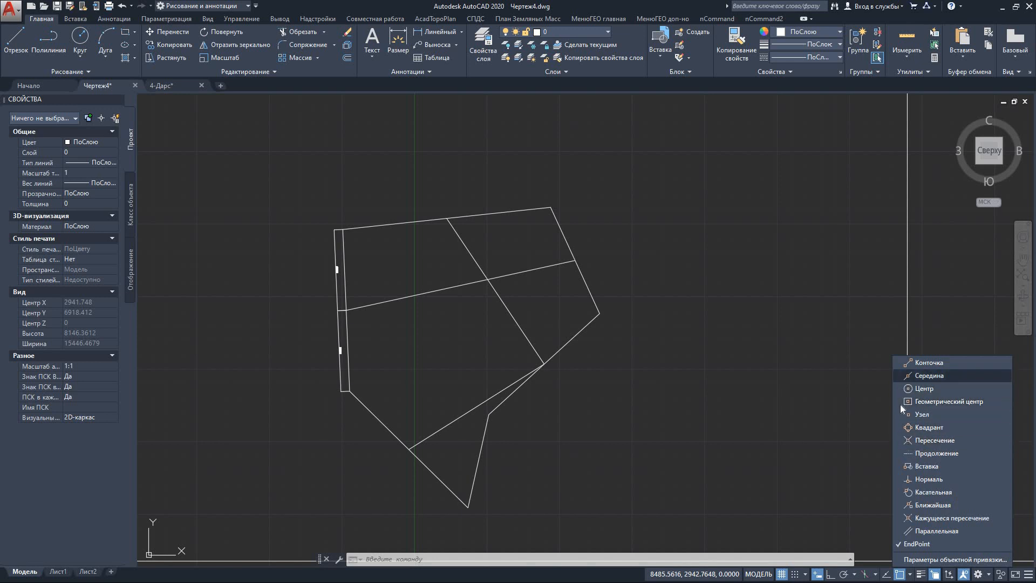
click(901, 439)
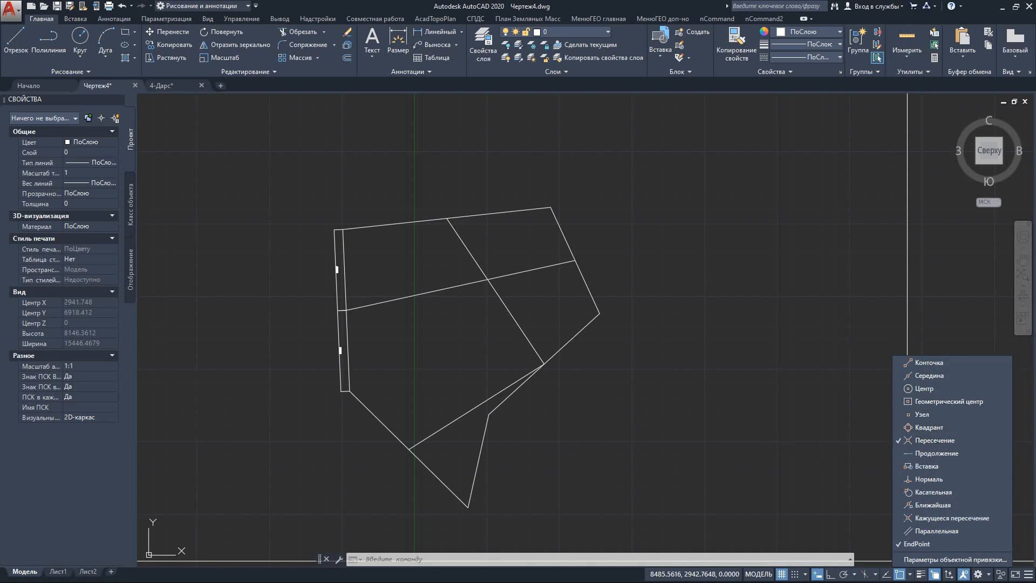
click(635, 395)
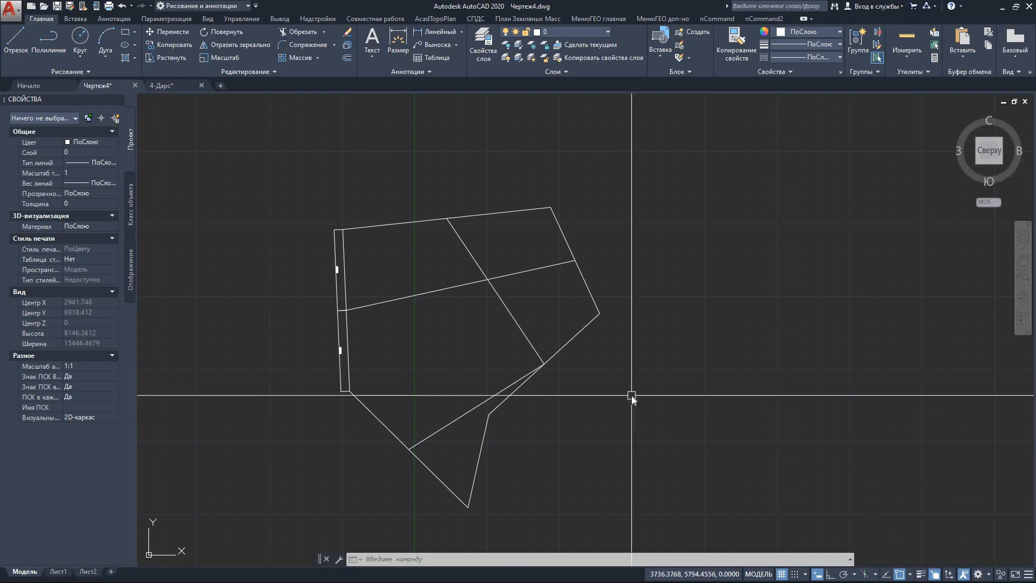
Begin a chain of lines at the intersection of the polygon's two inner lines, with a first segment to a free point up and to the right.
text(о)
key(Return)
middle_drag(603, 391, 641, 425)
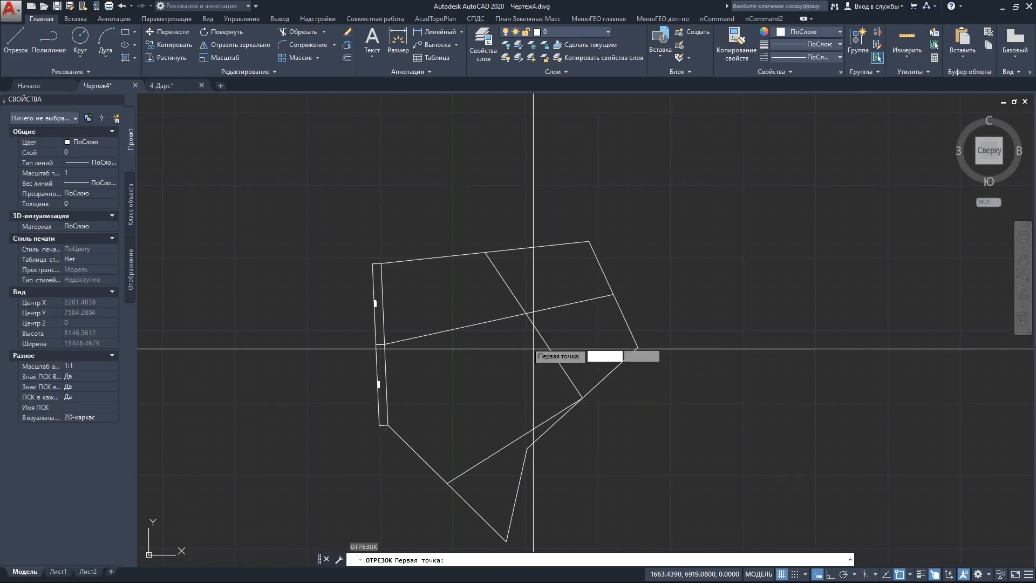
scroll(522, 351, up, 6)
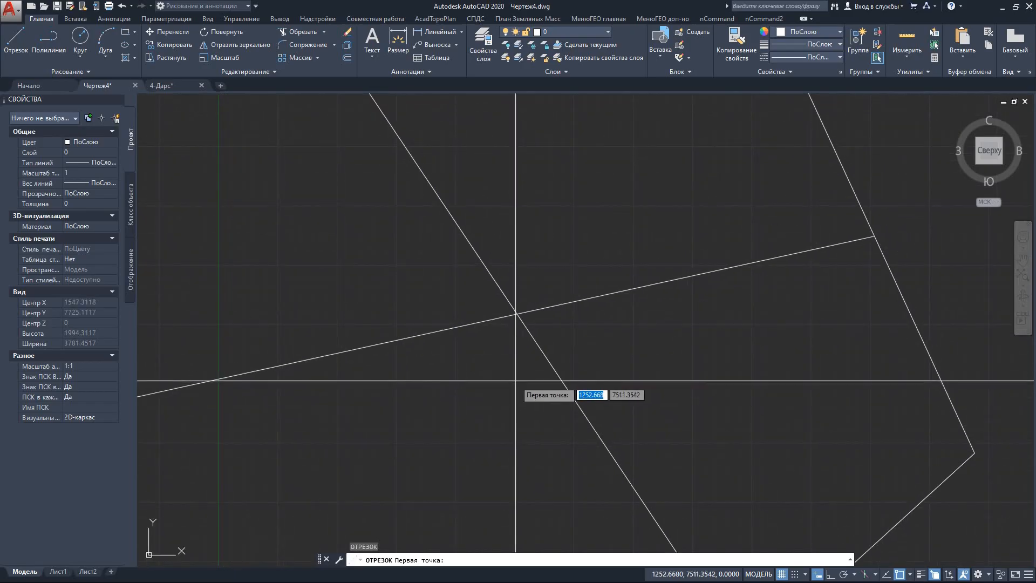
click(517, 313)
scroll(504, 340, down, 5)
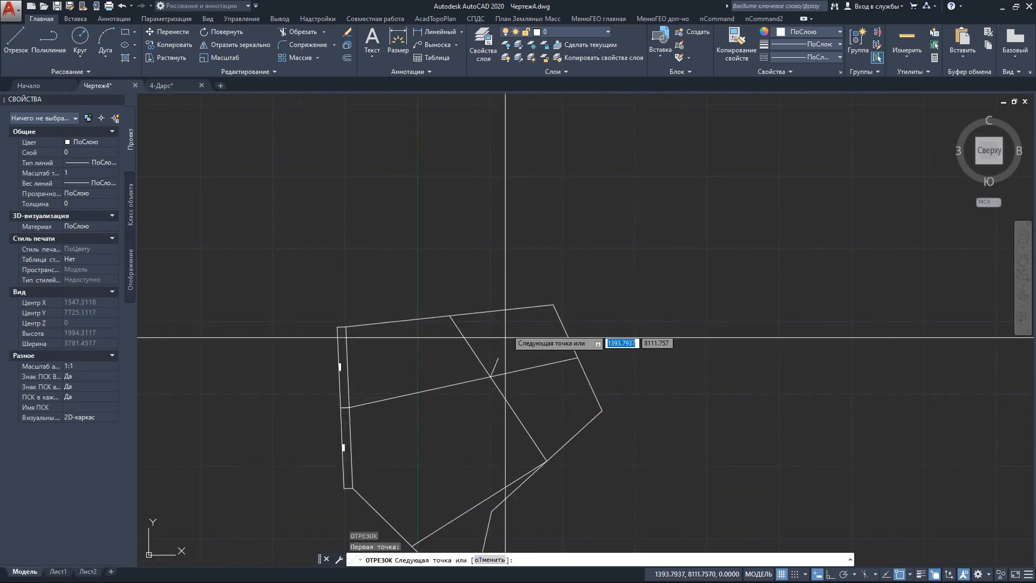
click(511, 326)
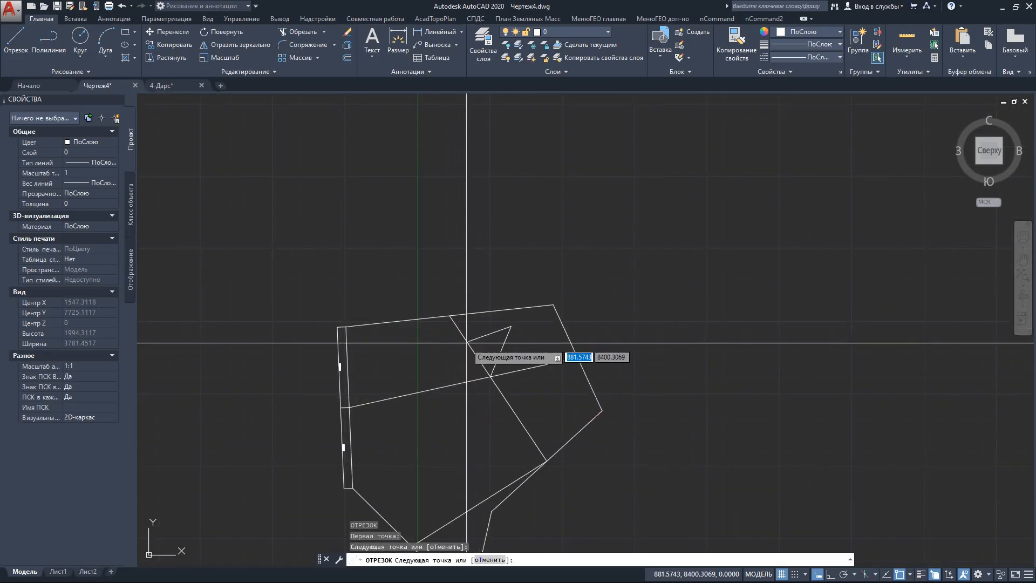
Continue the chain through two free points left of the diagonal and back to where the chain crosses the diagonal.
scroll(442, 360, up, 6)
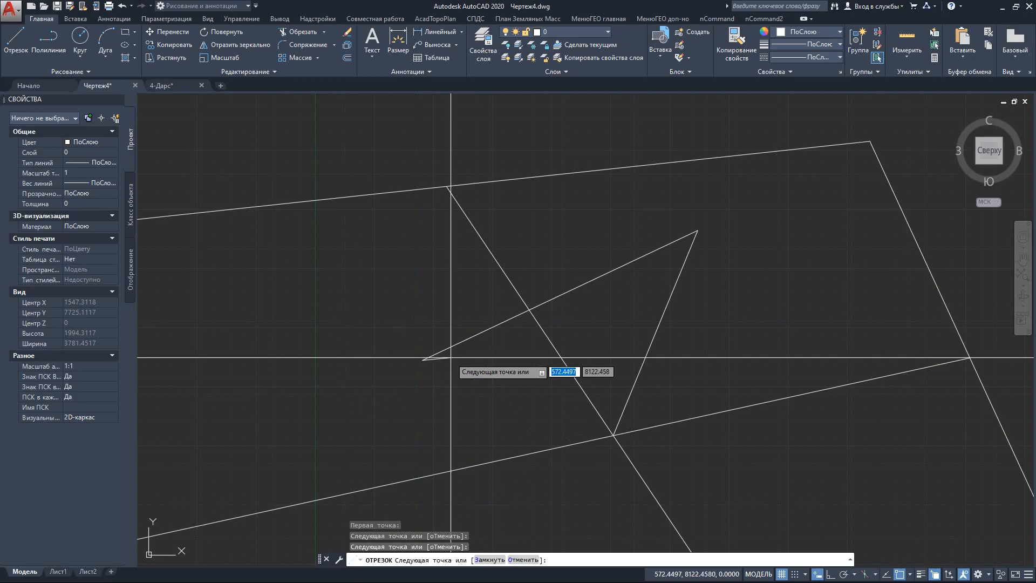
click(365, 273)
click(529, 309)
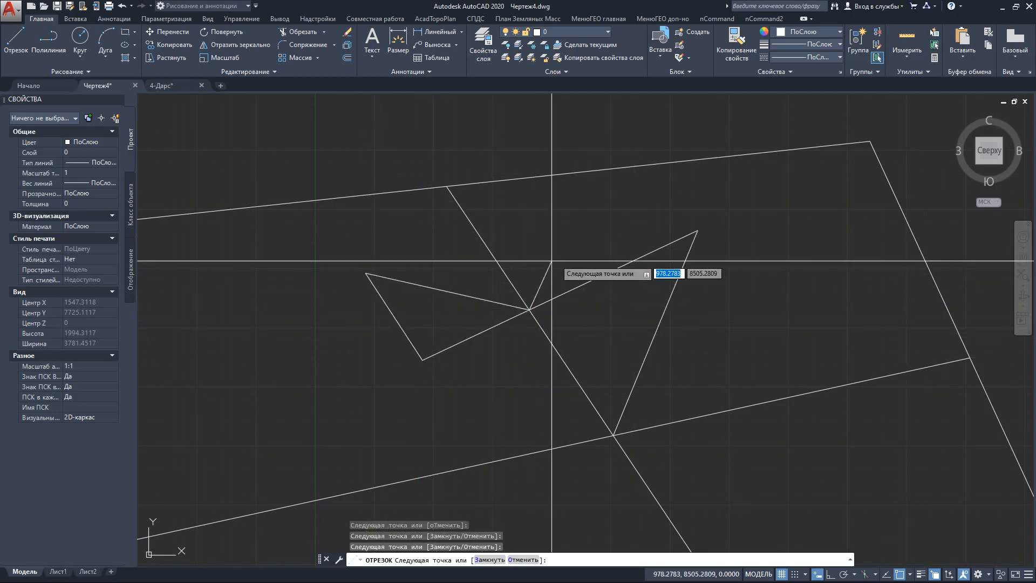
Extend the chain to a free point above the polygon, finish it at the intersection of the top edge and the diagonal, and end the command.
mouse_move(555, 261)
middle_down()
mouse_move(592, 326)
mouse_move(578, 341)
middle_up()
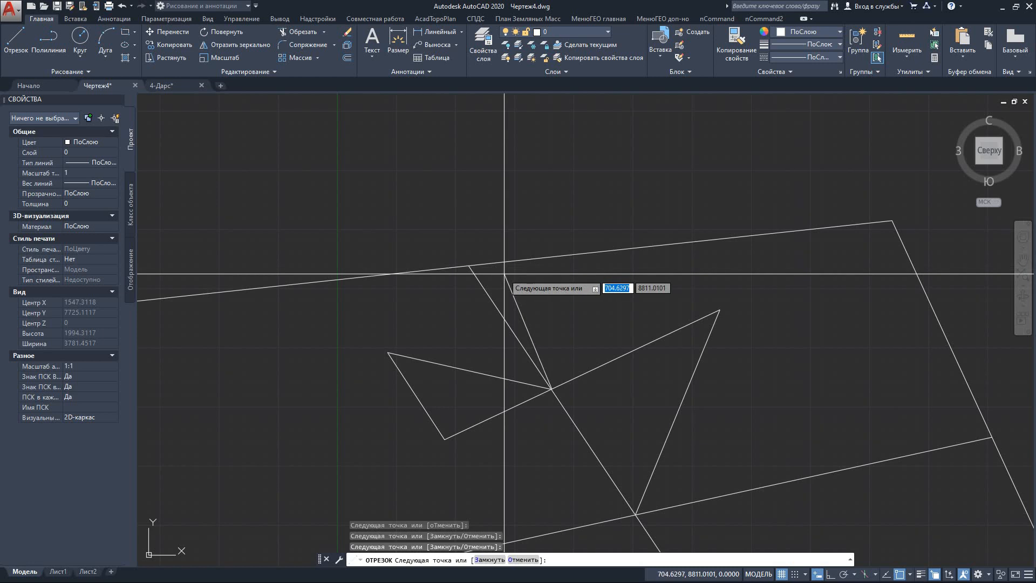
click(606, 172)
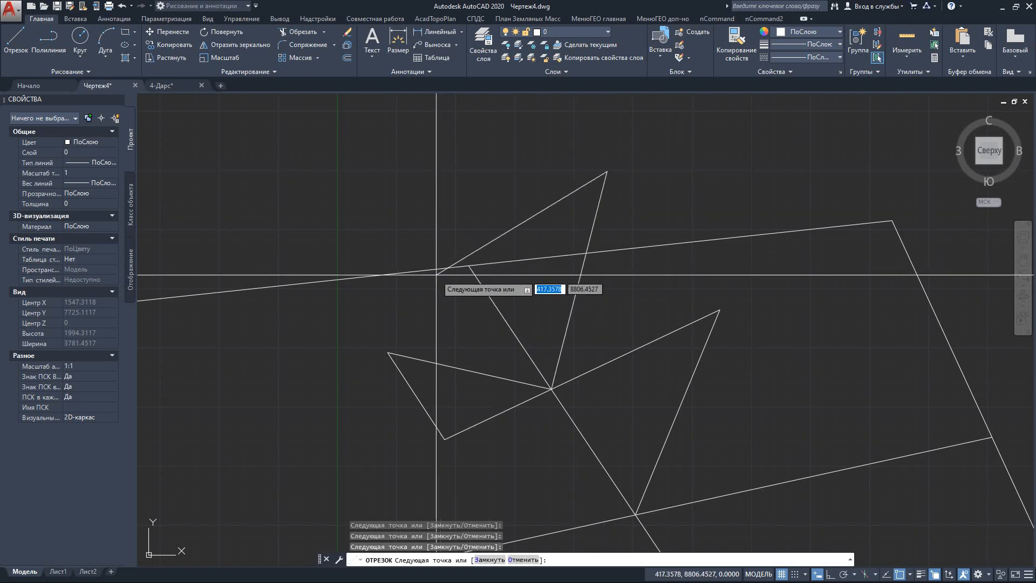
click(420, 303)
key(Escape)
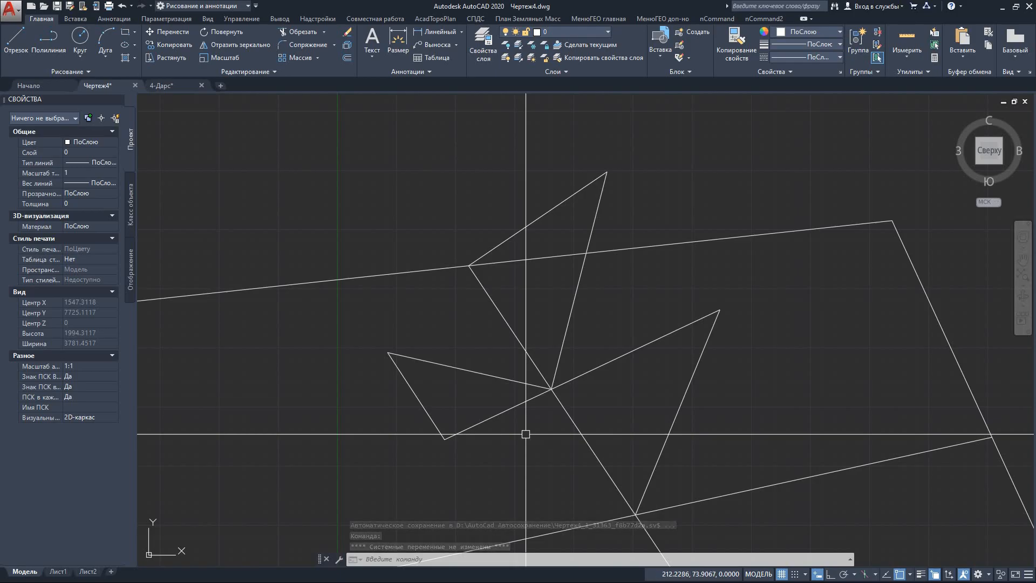
scroll(490, 407, down, 8)
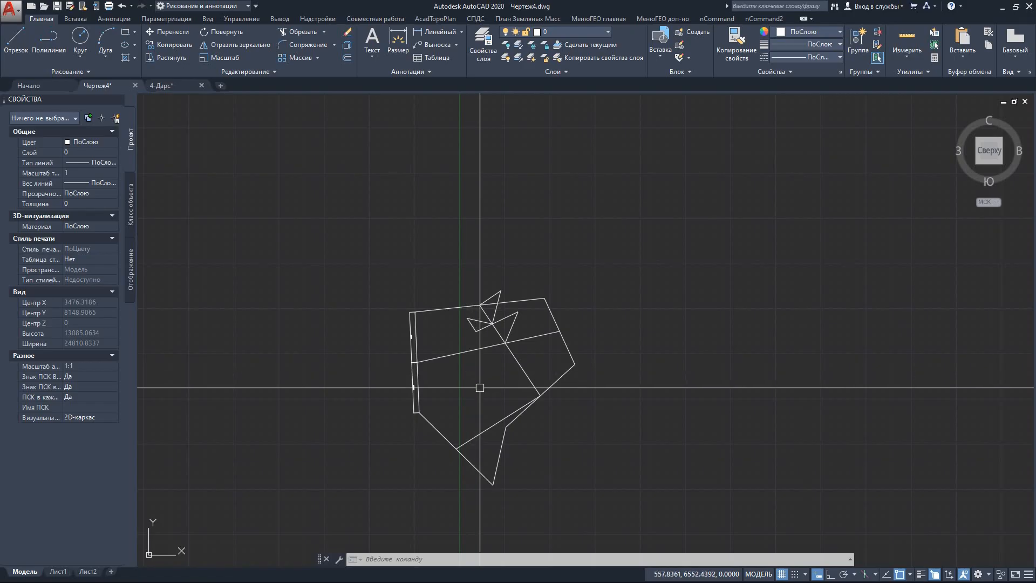
Switch to the 4-Дарс drawing and erase the two angle sketches beside the dimensioned triangle.
click(162, 85)
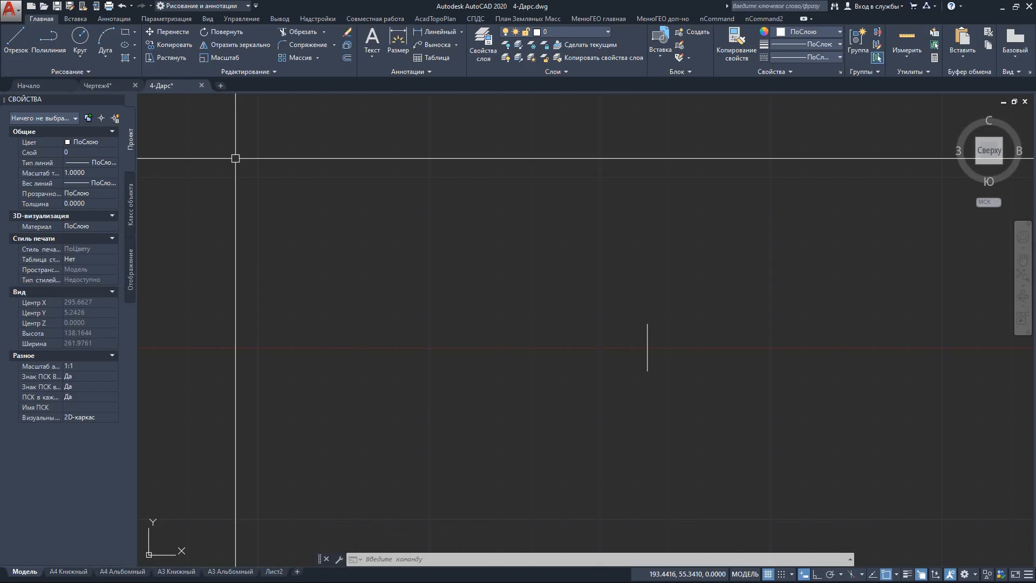
middle_drag(234, 144, 308, 139)
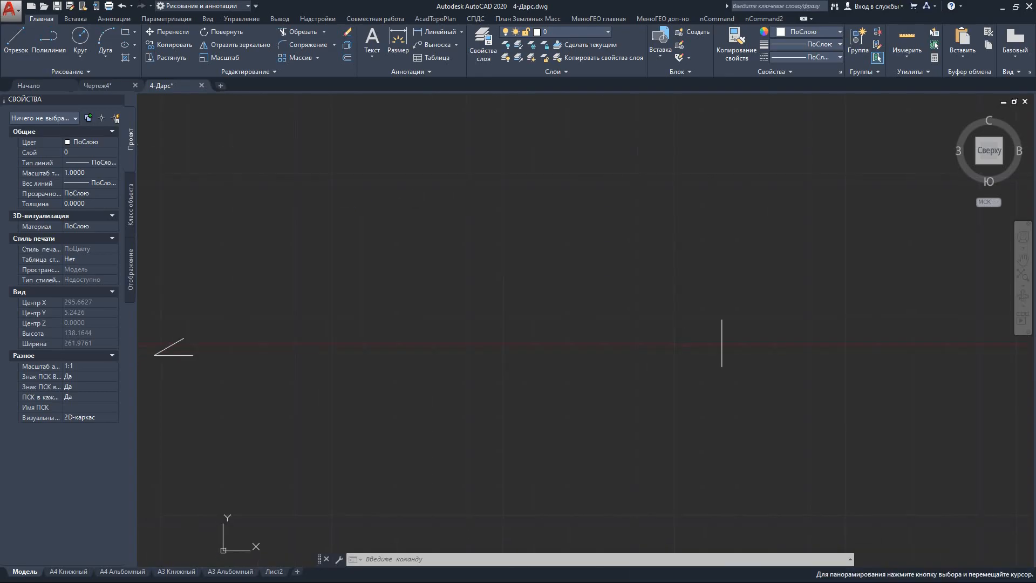
middle_click(428, 238)
middle_click(428, 238)
click(502, 399)
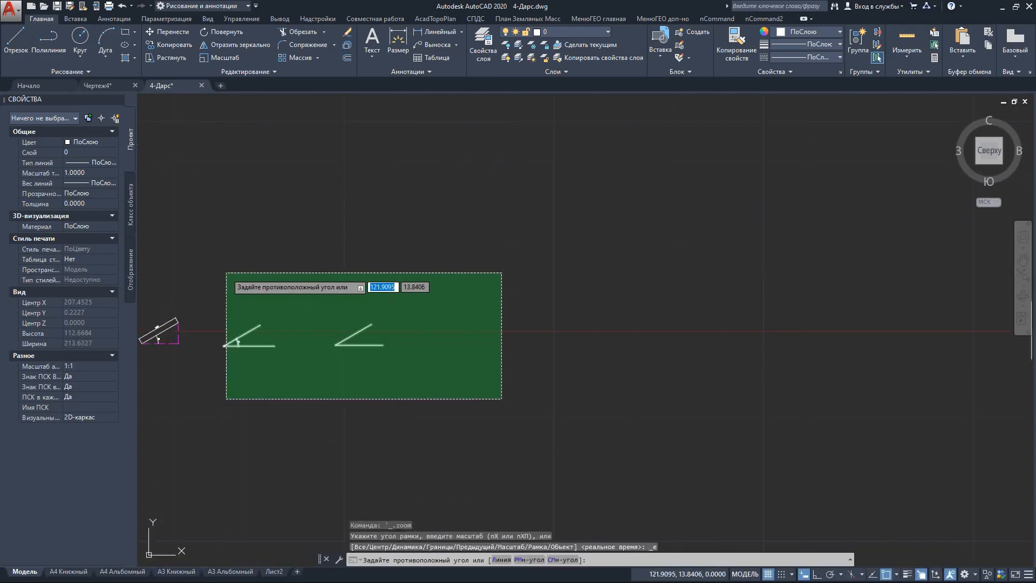
click(226, 273)
key(Delete)
Begin a line at a free point in the empty area to the right of the dimensioned triangle.
middle_drag(240, 374, 347, 343)
scroll(301, 297, up, 8)
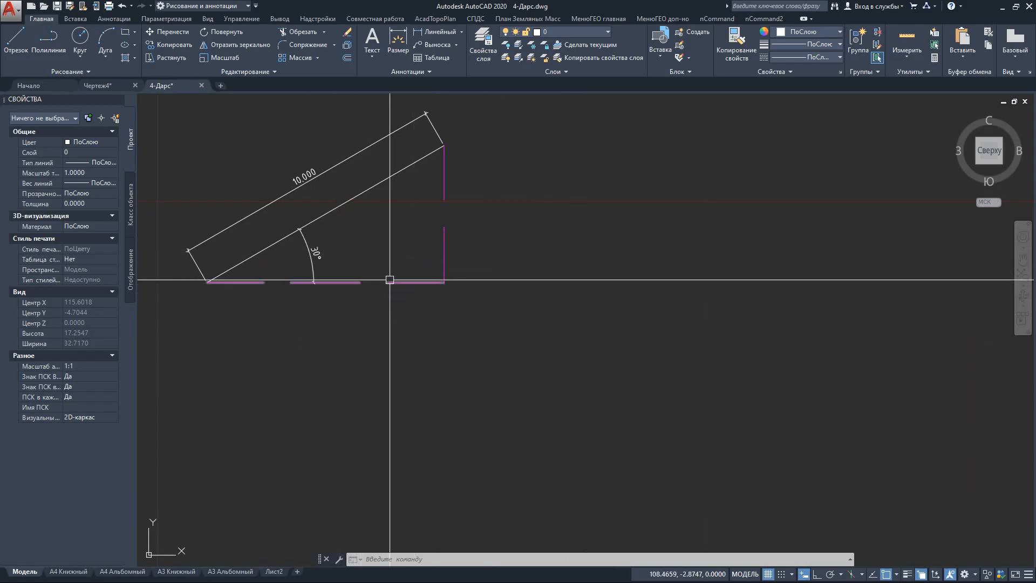
middle_drag(423, 284, 215, 317)
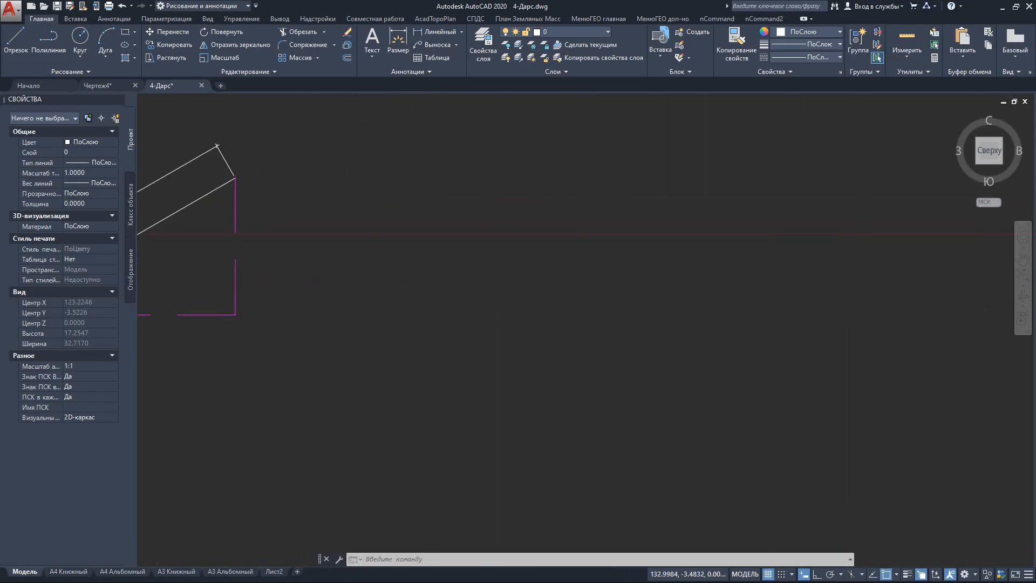
scroll(914, 336, down, 4)
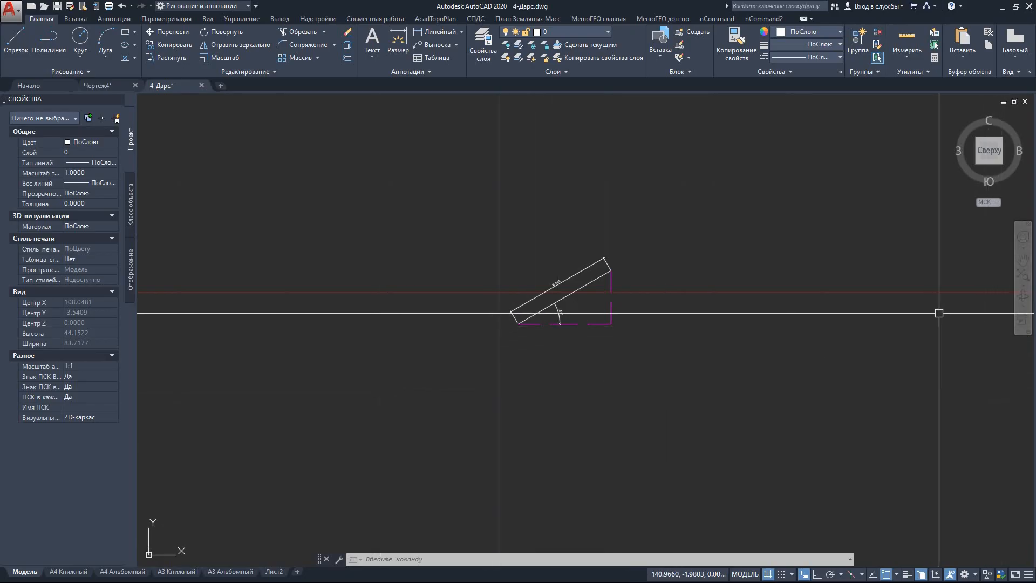
middle_drag(939, 312, 766, 299)
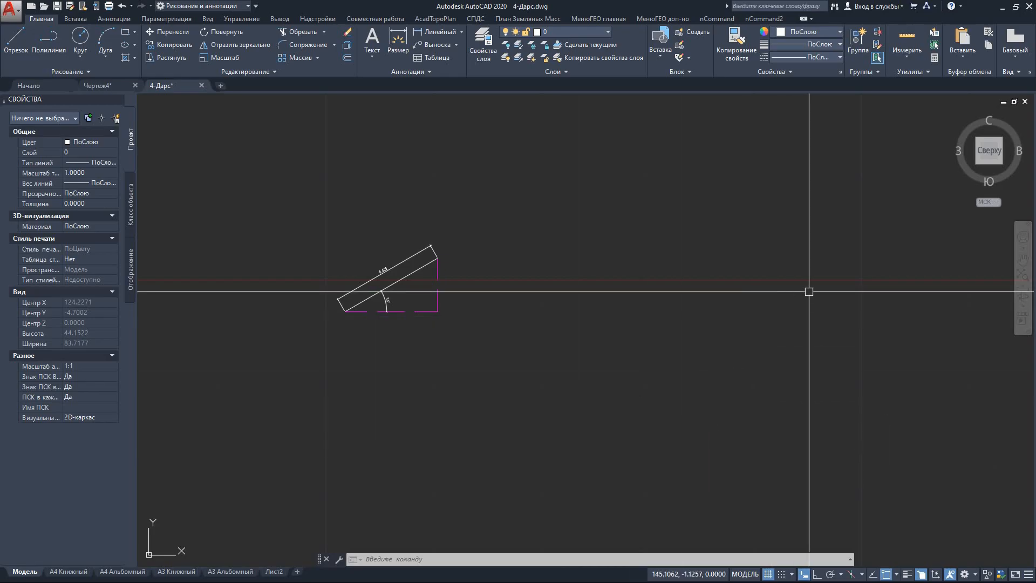
scroll(658, 340, up, 3)
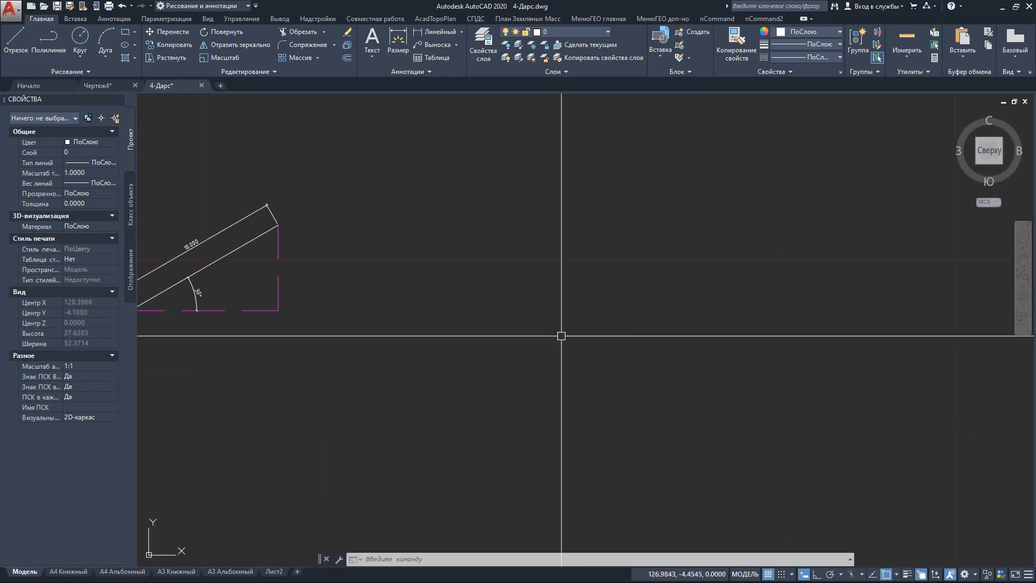
text(п)
key(Escape)
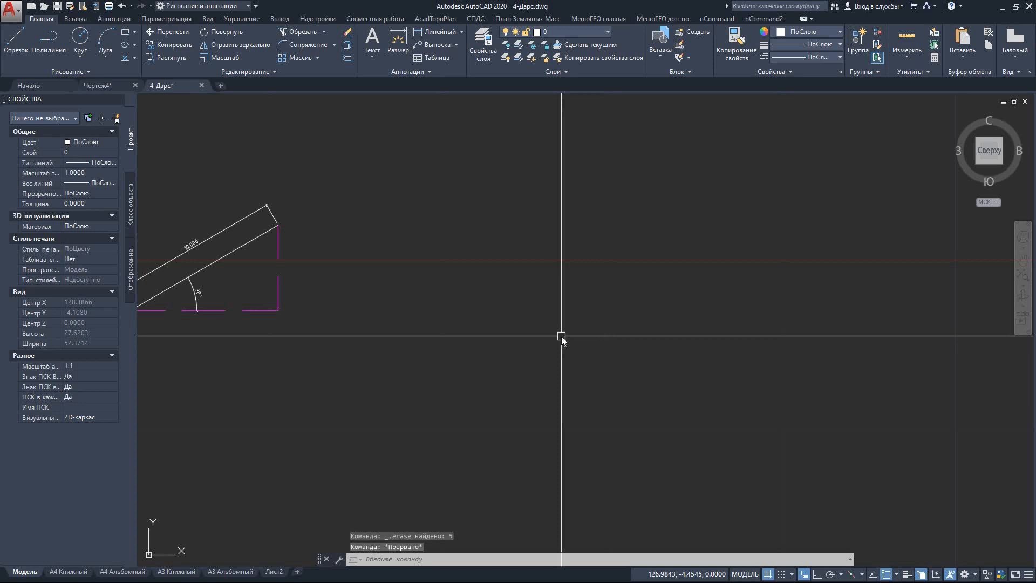
text(отр)
key(Return)
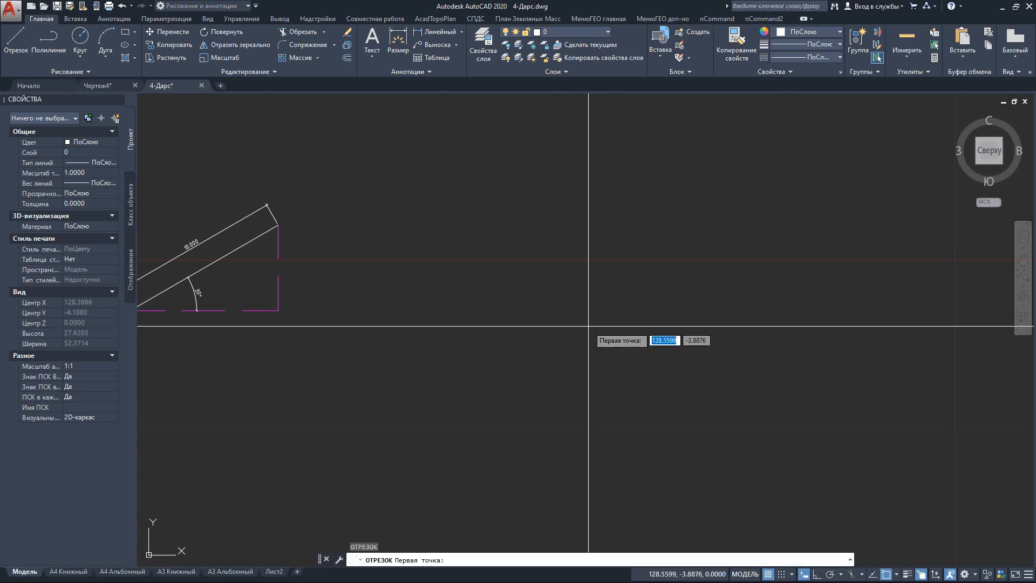
middle_drag(604, 322, 706, 333)
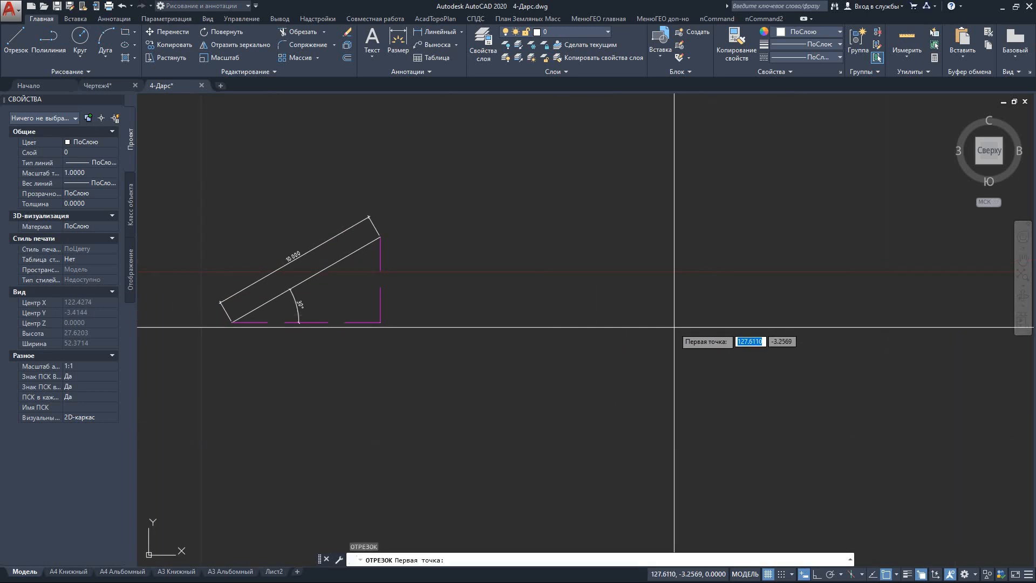
click(674, 327)
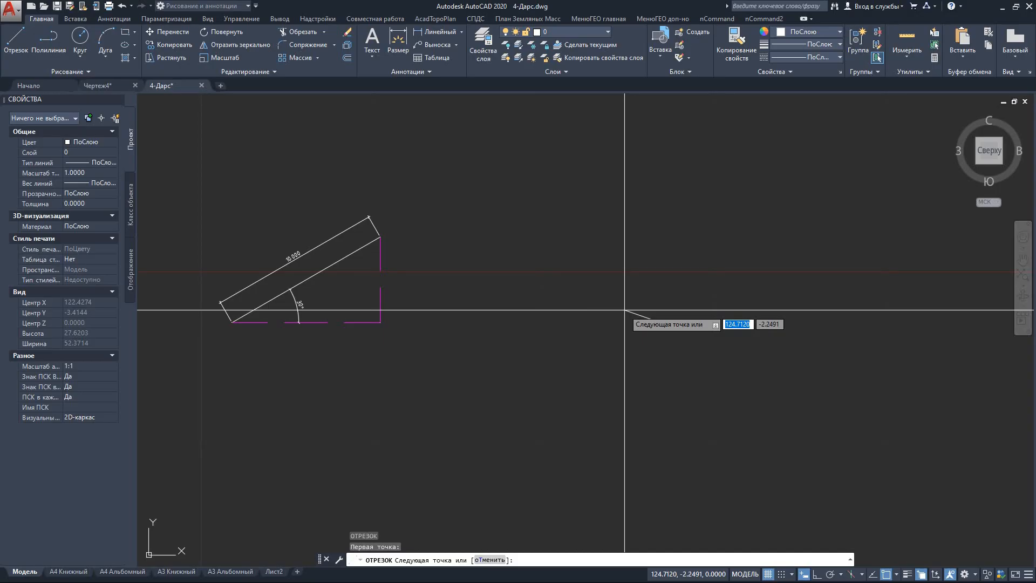
Complete the line's segment with a length of 10 at an angle of 30° and end the command.
key(shift)
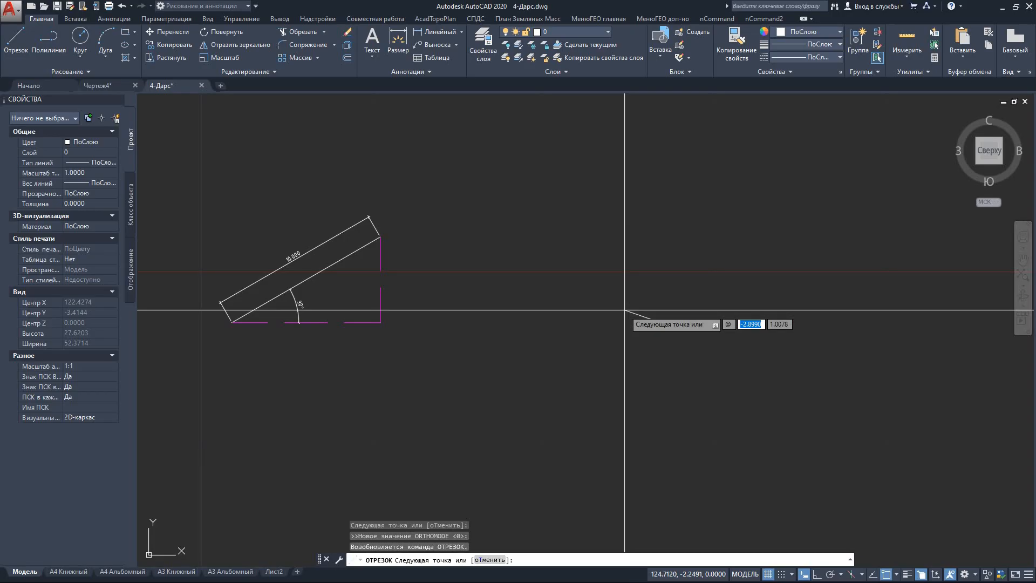
text(10)
key(Tab)
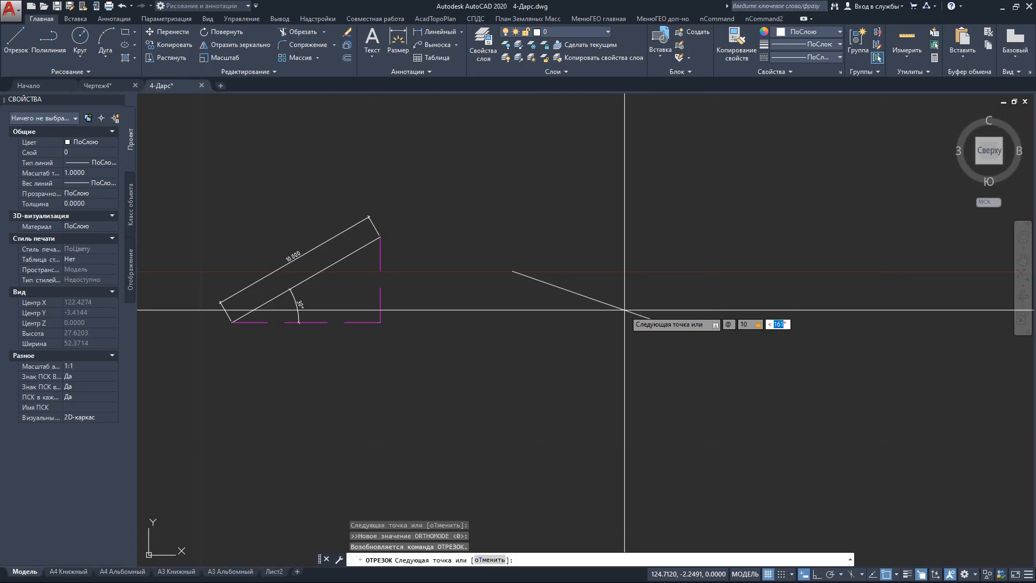
text(30)
key(Return)
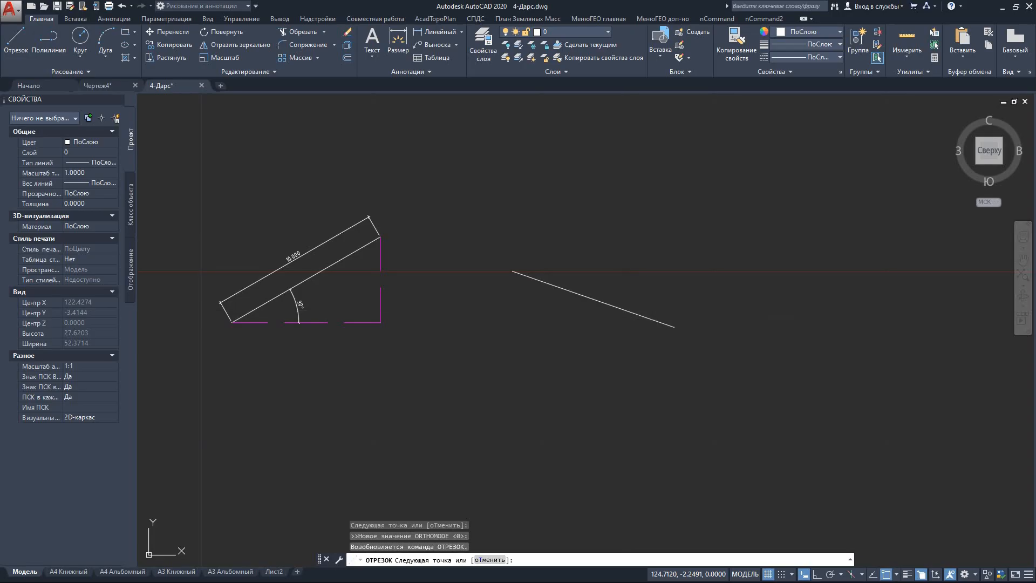
middle_drag(793, 226, 631, 197)
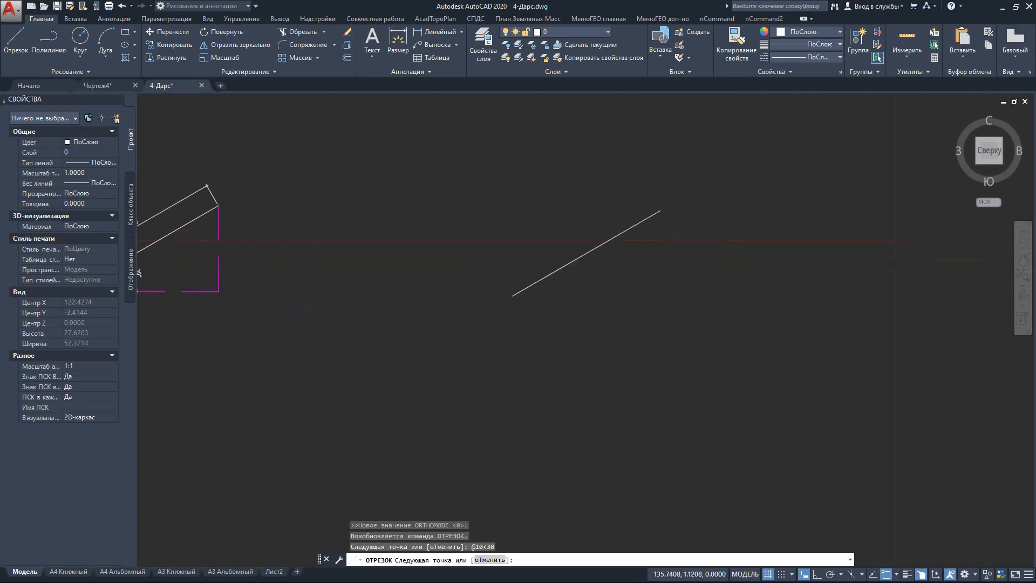
key(Escape)
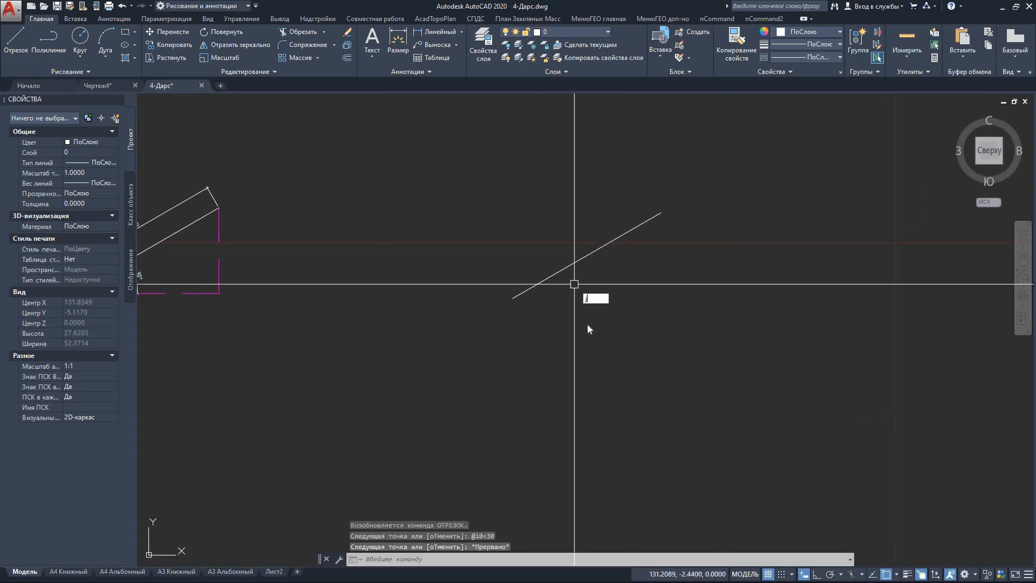
key(Up)
key(Escape)
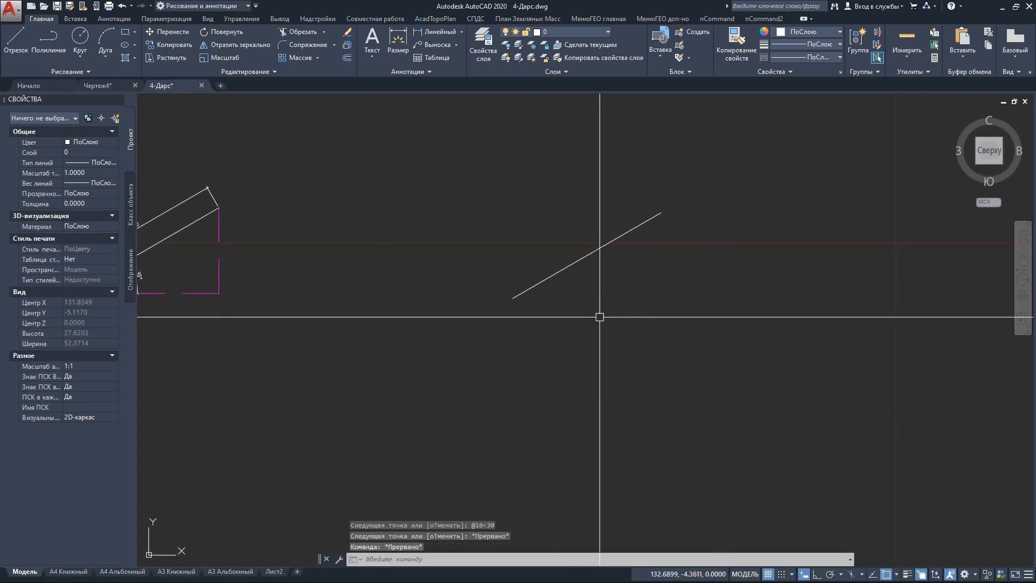
Enable the Endpoint object snap and start a new line at the lower endpoint of the slanted line.
click(631, 339)
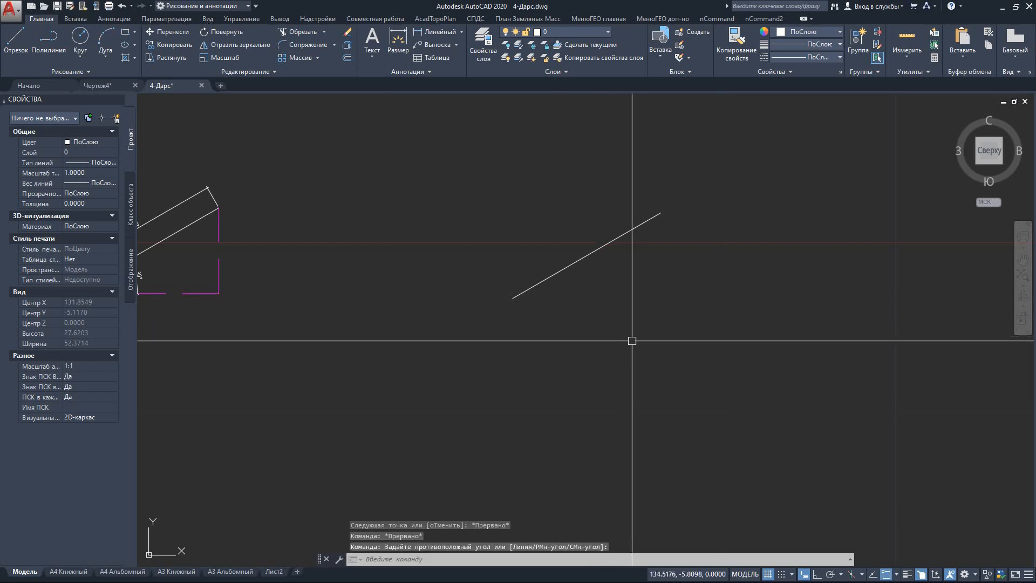
text(О)
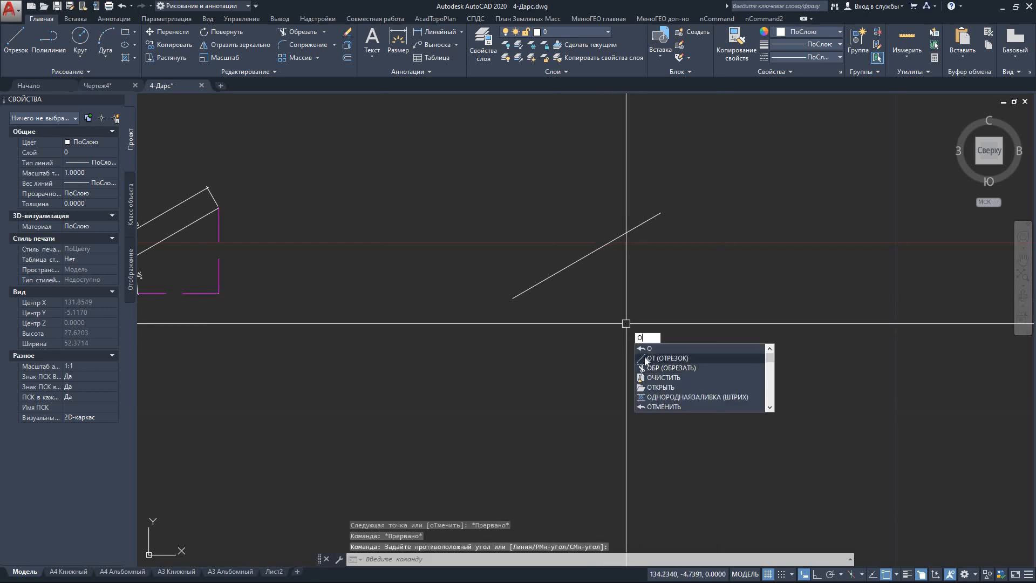
click(644, 358)
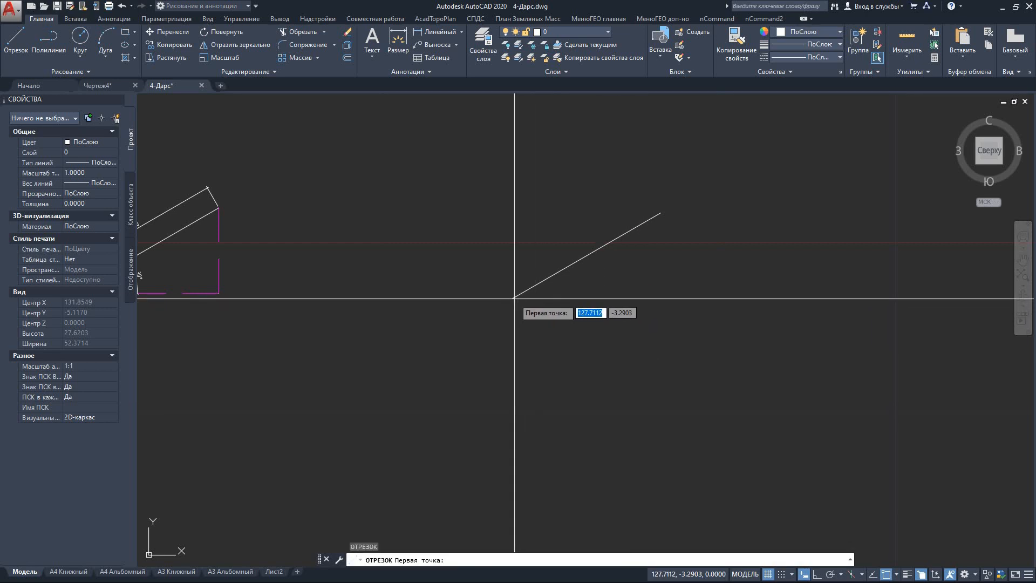
click(897, 574)
click(889, 363)
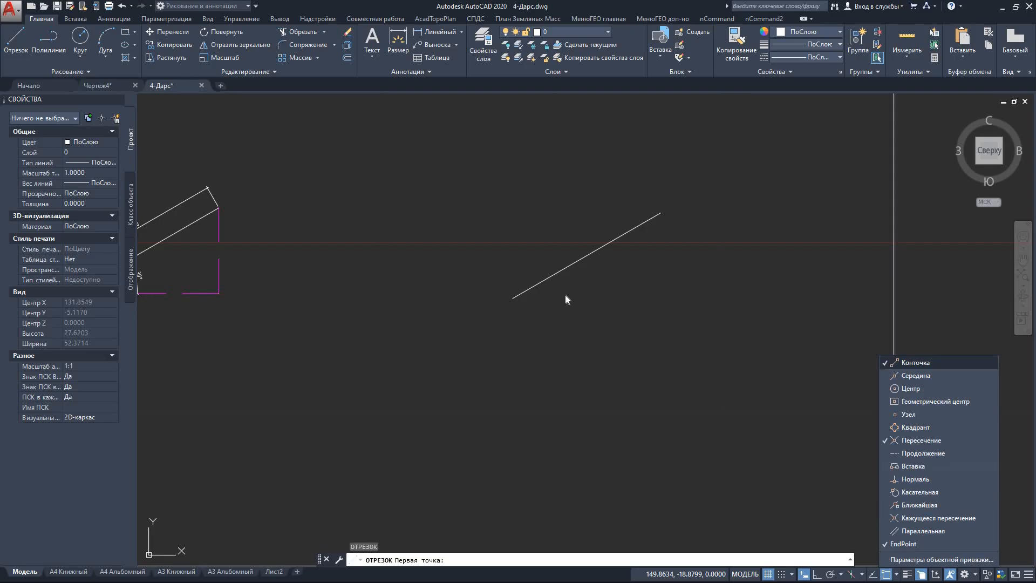
click(513, 298)
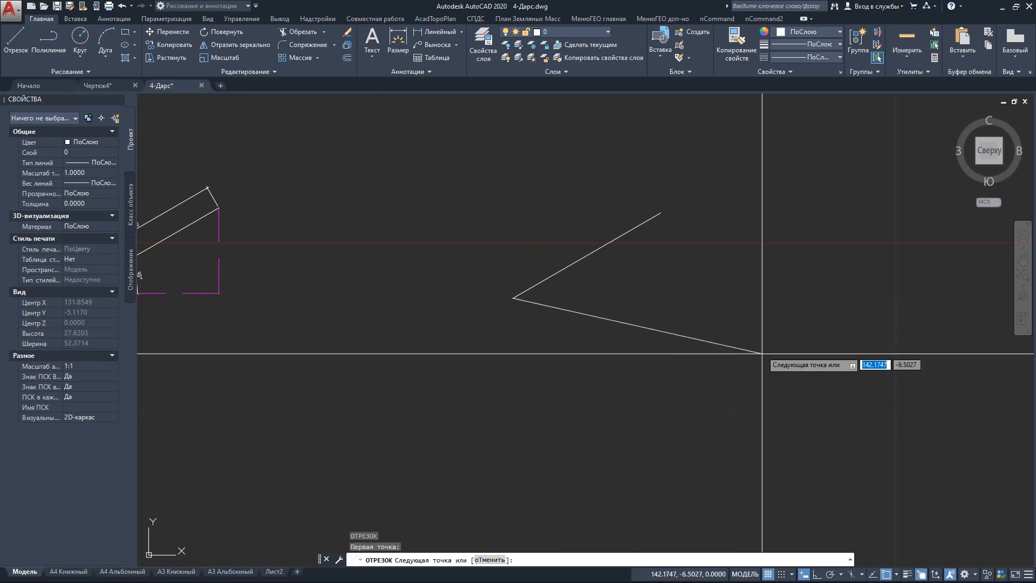
Turn on Ortho mode, finish the line horizontally to the right beyond the slanted line's upper end, and end the command.
click(817, 575)
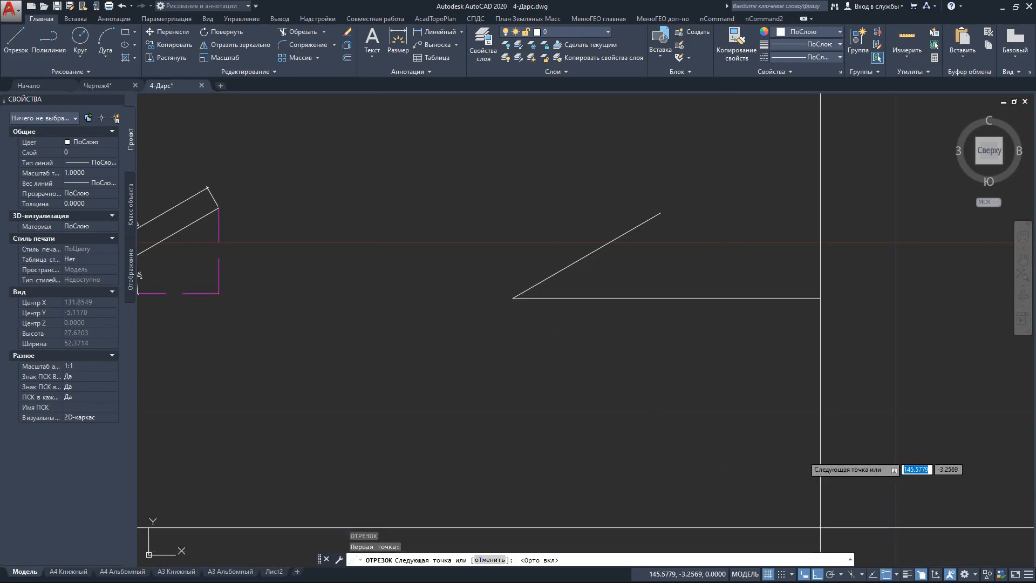
click(818, 347)
key(Escape)
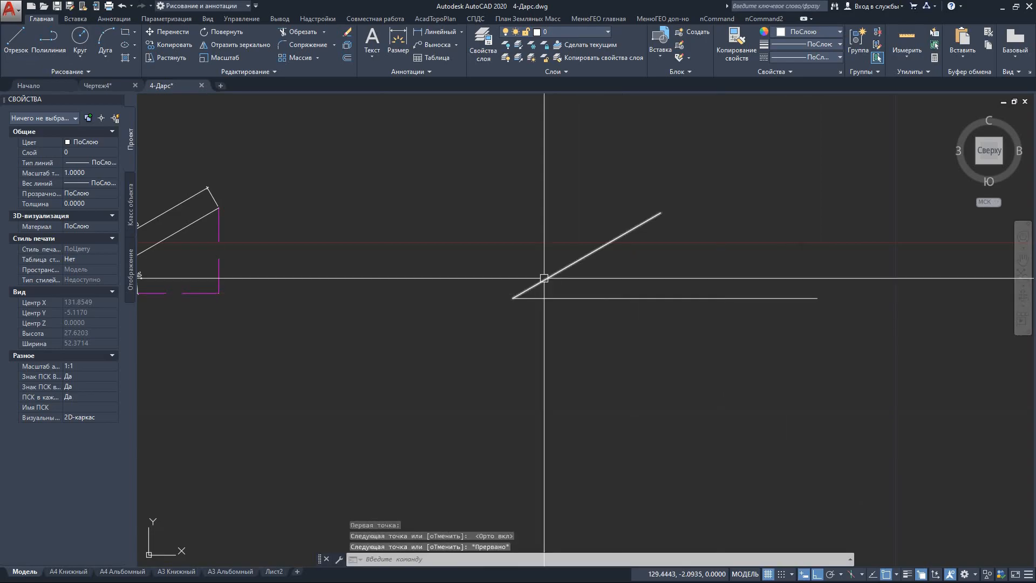
Add an angular dimension between the slanted line and the horizontal line, placing its arc inside the angle.
text(РЗМ)
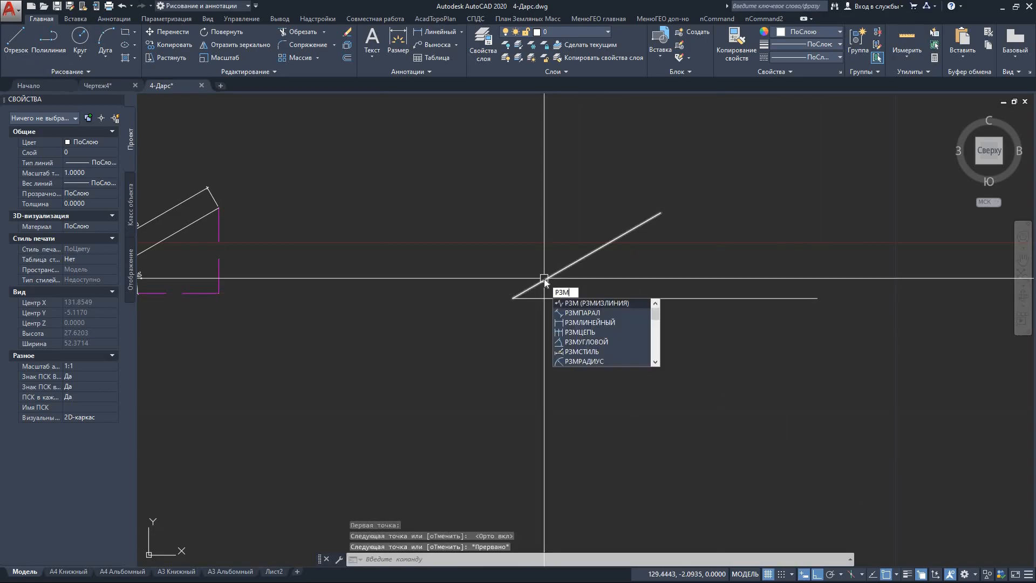
click(571, 342)
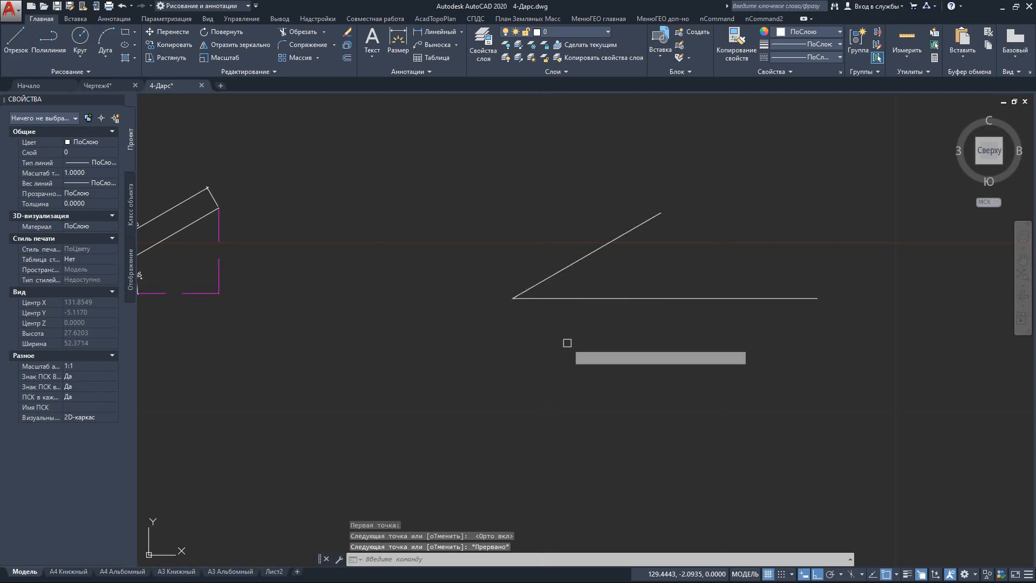
scroll(550, 270, up, 4)
click(557, 283)
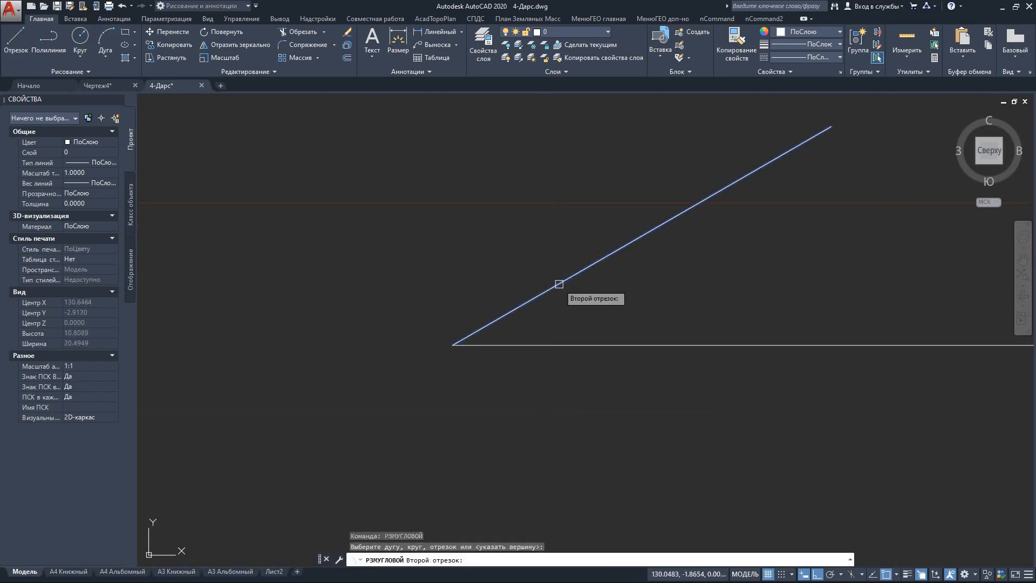
click(572, 345)
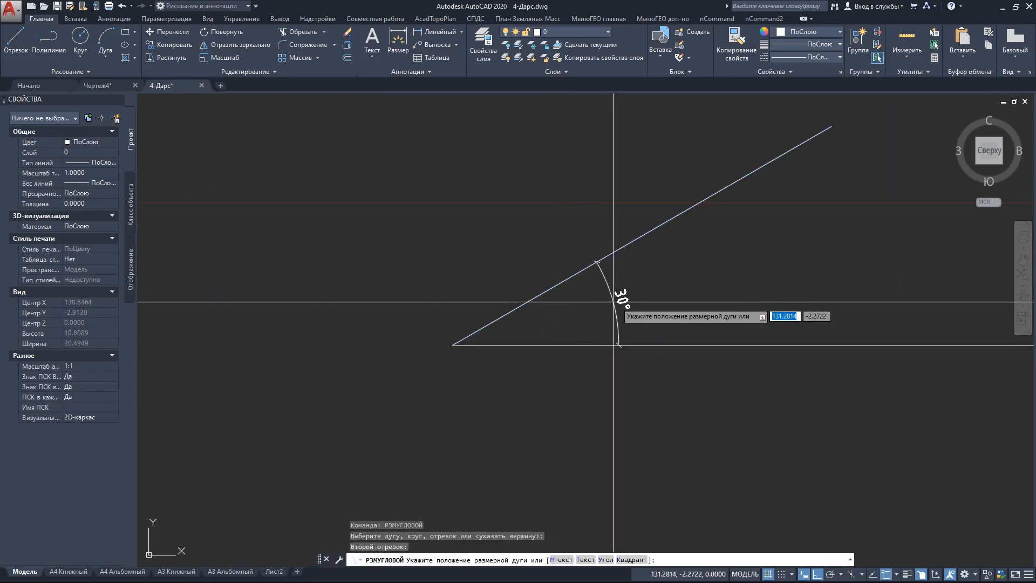
scroll(627, 301, down, 7)
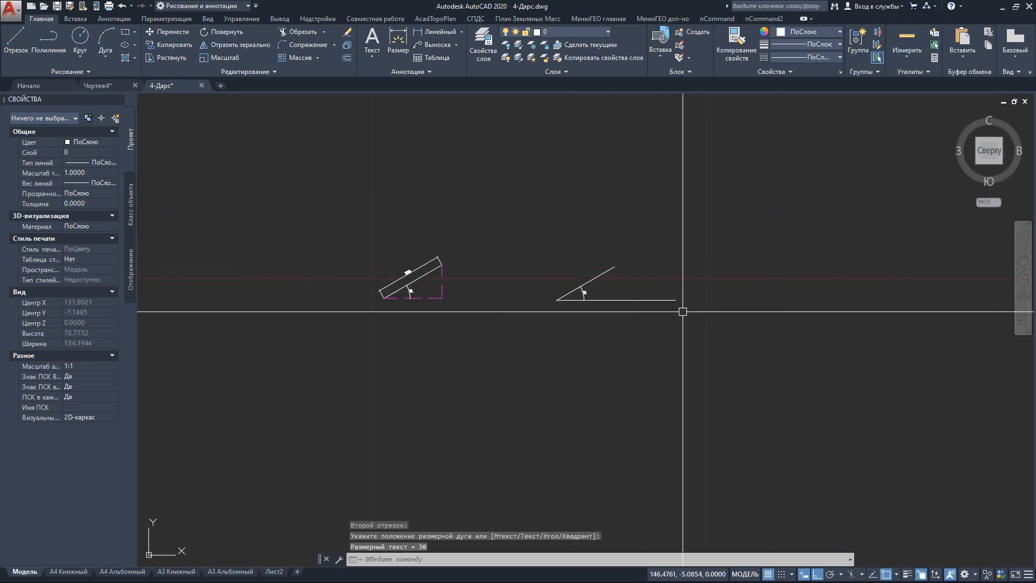
scroll(686, 304, up, 3)
middle_drag(687, 304, 279, 324)
scroll(589, 346, down, 2)
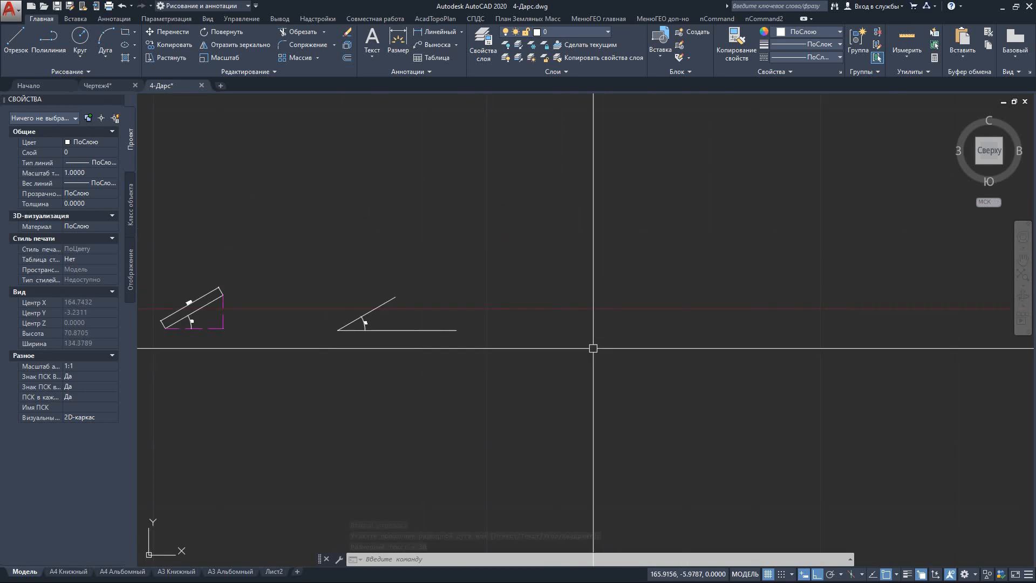
text(о)
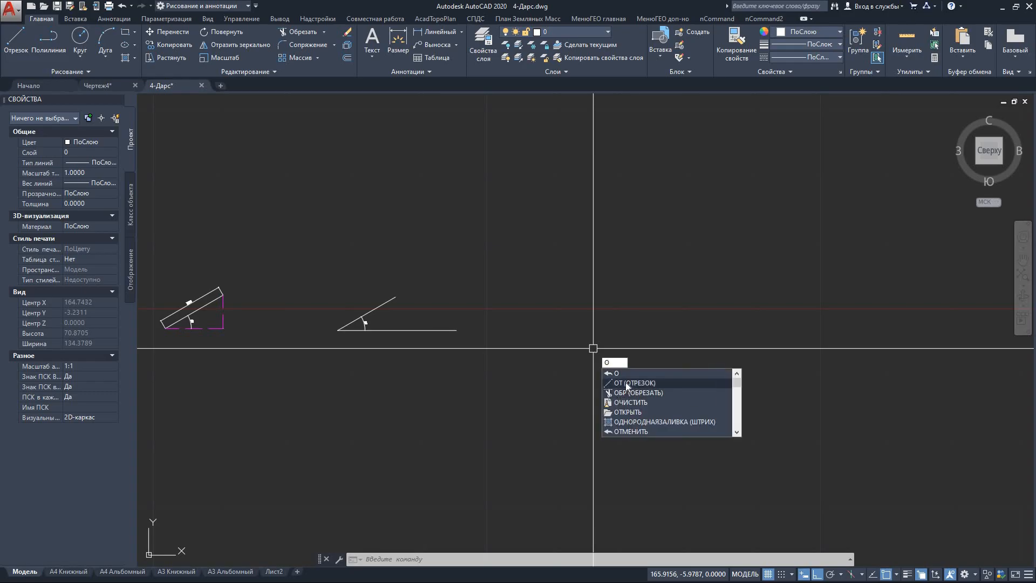
key(Return)
click(619, 330)
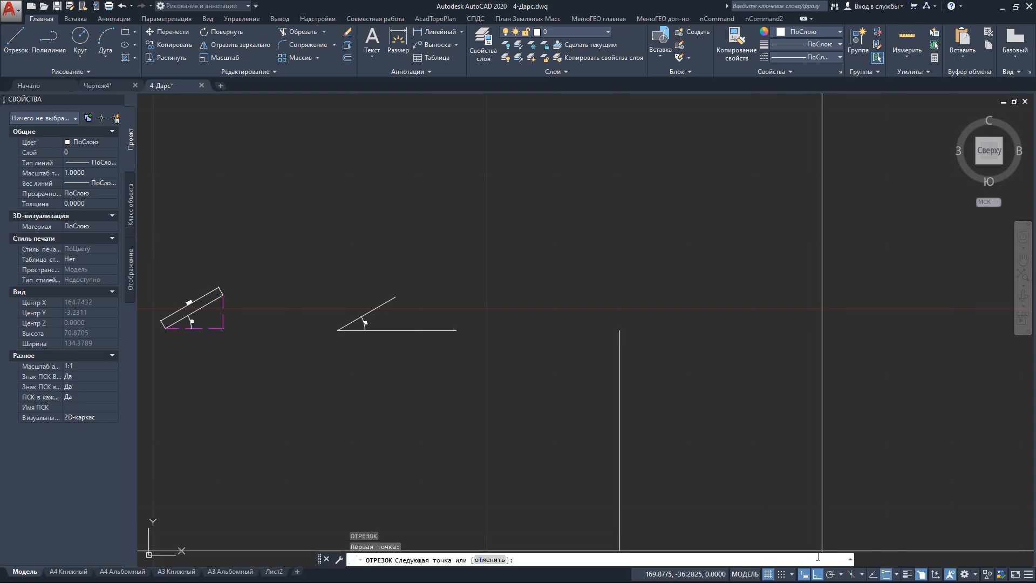
key(Escape)
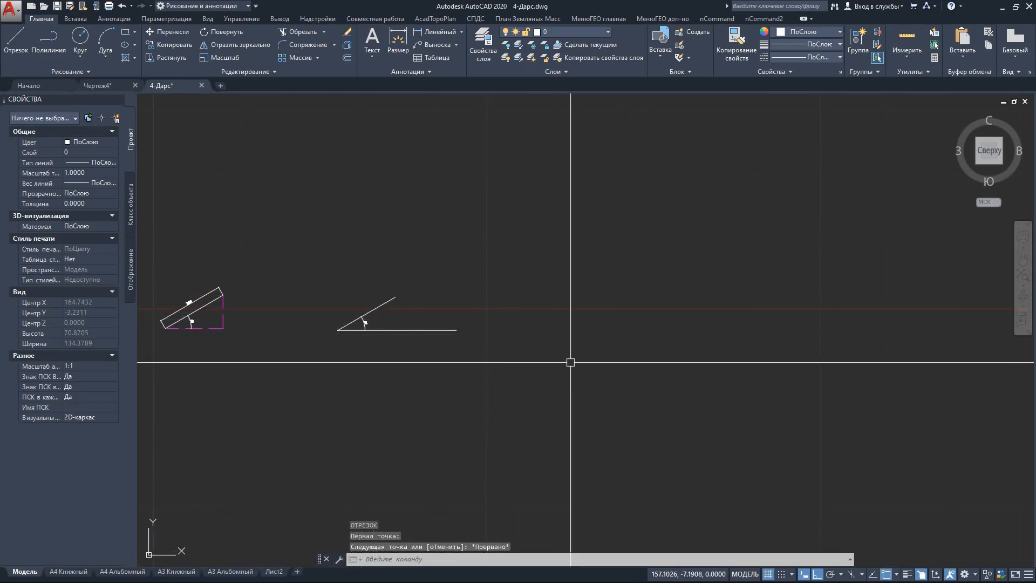
Turn on polar tracking and set its angle increments to 10, 20, 30, 40.
middle_drag(751, 406, 659, 370)
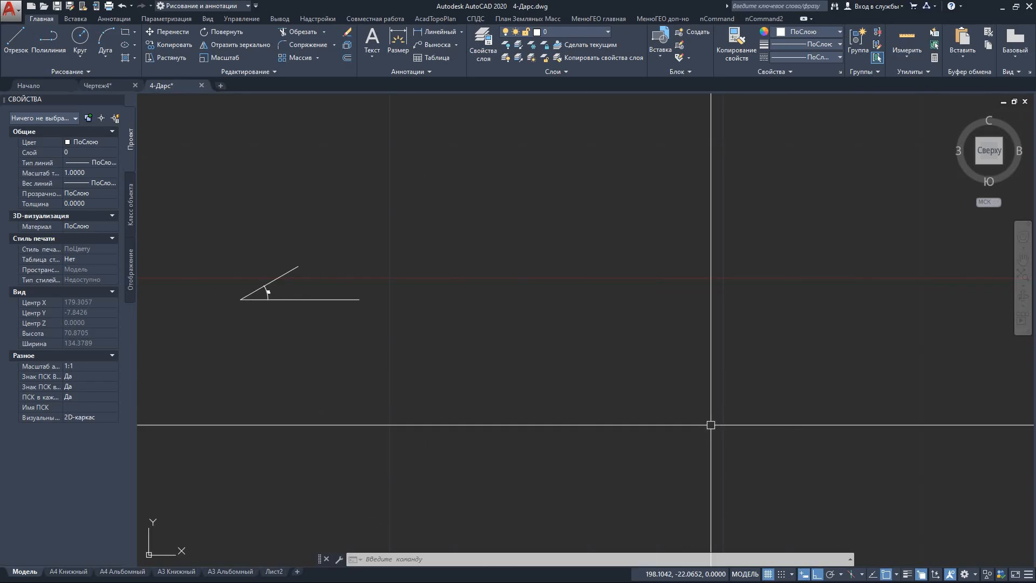
click(830, 576)
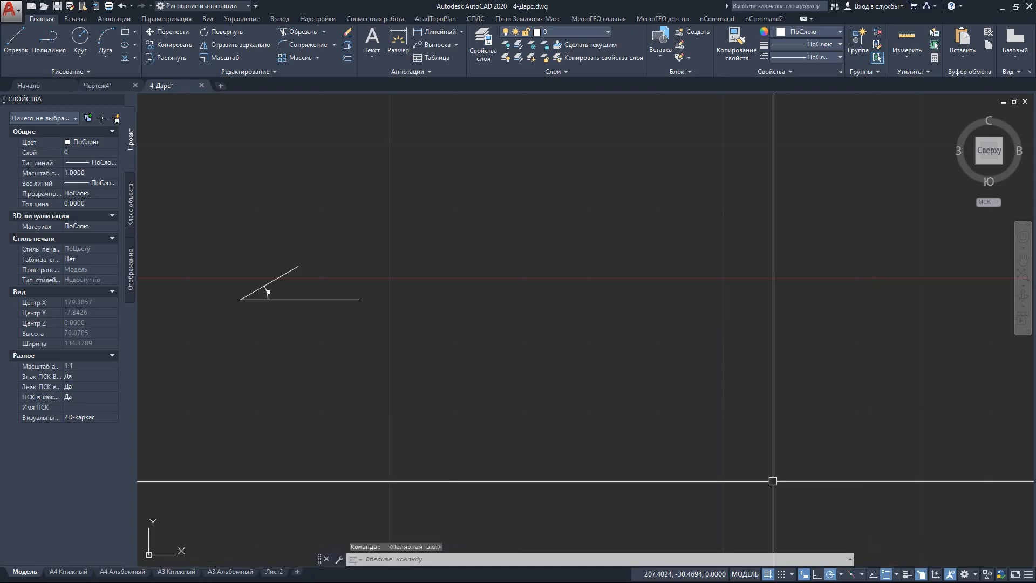
click(841, 574)
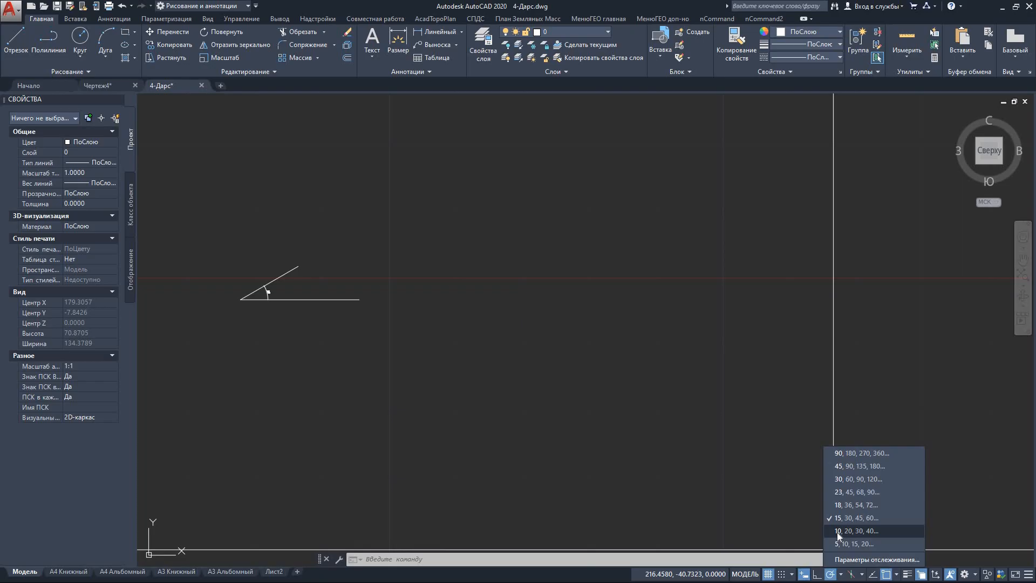
click(837, 532)
middle_drag(658, 371, 601, 416)
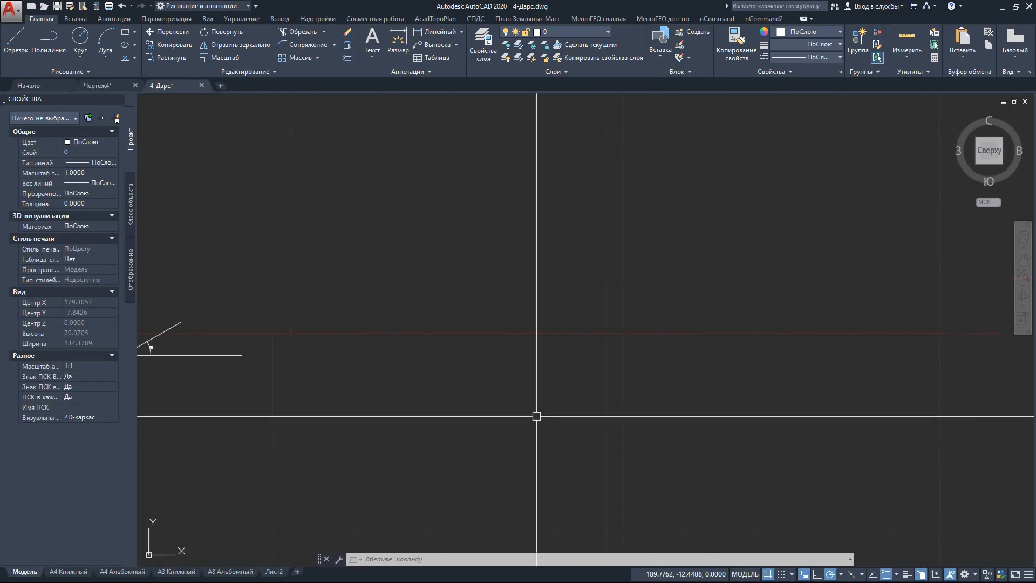
Draw a 10-unit line at 30° using polar tracking in the empty area right of the dimensioned angle.
middle_drag(475, 381, 573, 382)
text(О)
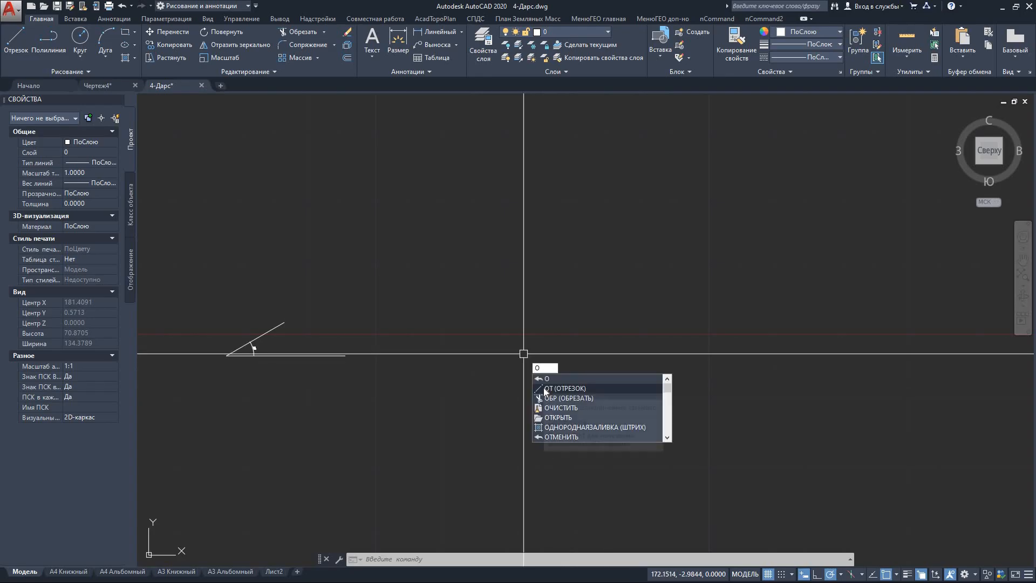
click(543, 387)
click(480, 357)
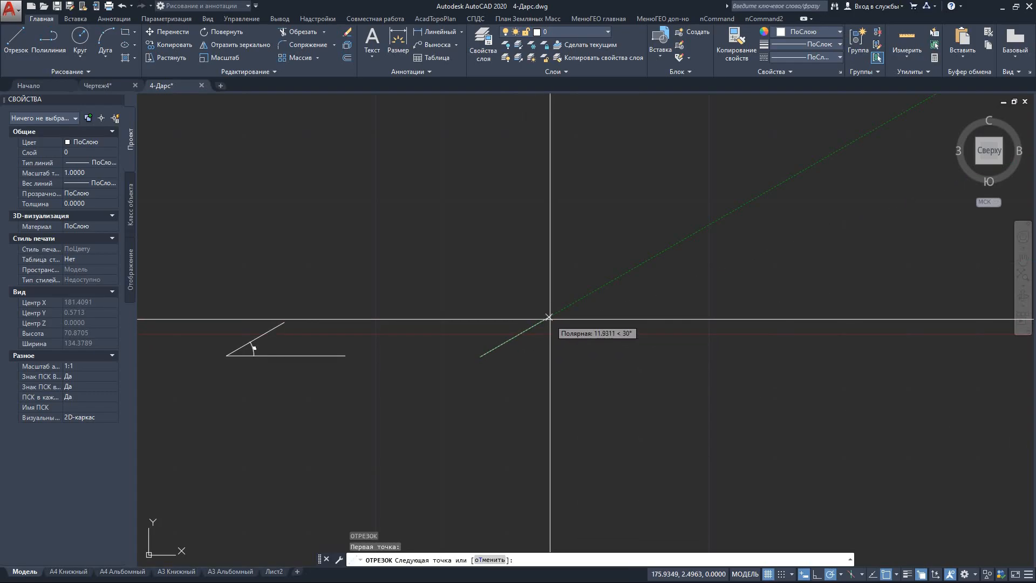
text(10)
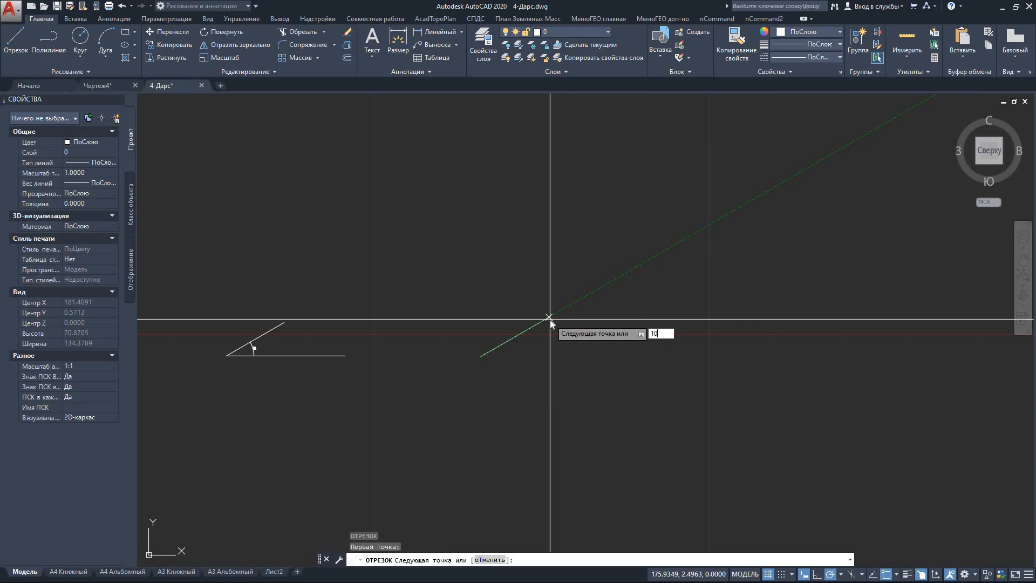
key(Return)
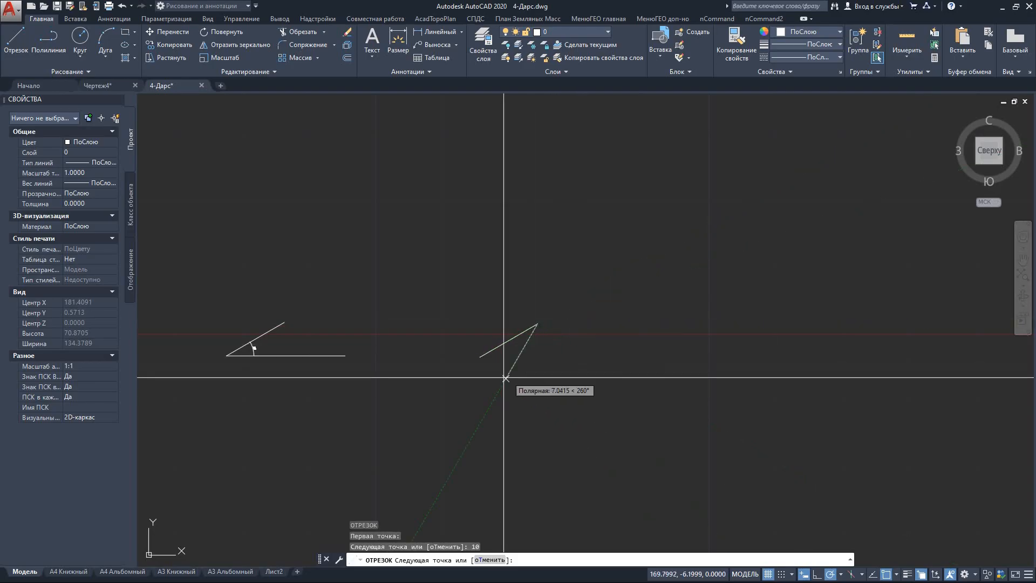
key(Escape)
Set the polar tracking angle increments to 45, 90, 135, 180.
middle_drag(604, 361, 553, 357)
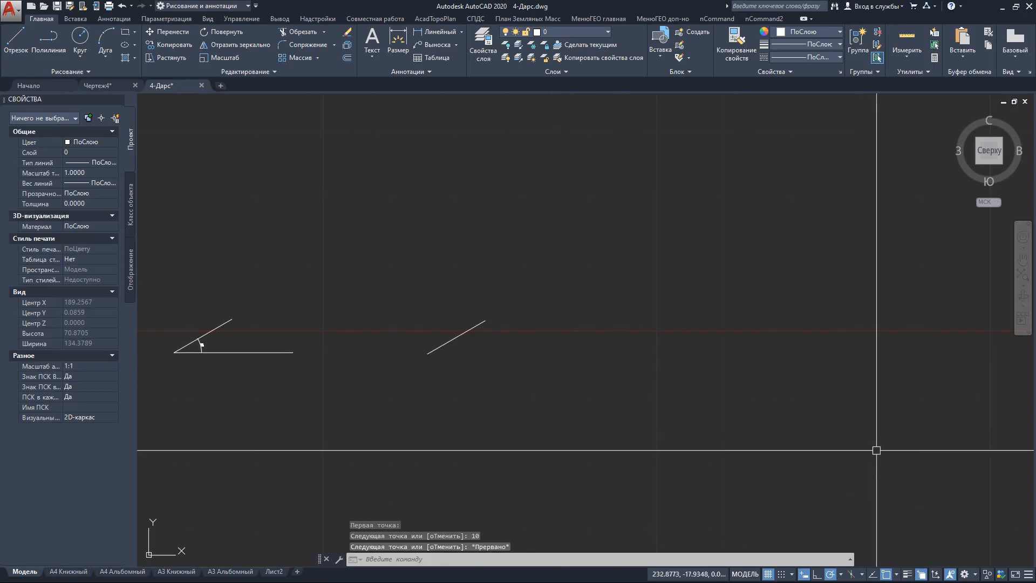
click(841, 574)
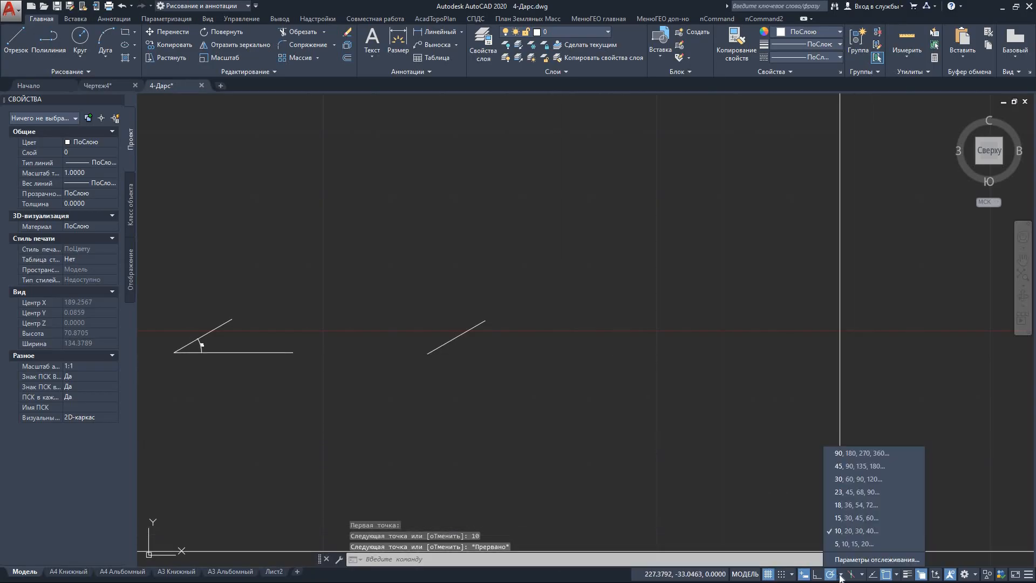
click(834, 469)
Draw a 20-unit line at 45° using polar tracking, to the right of the 30° line.
middle_drag(635, 373, 545, 378)
text(о)
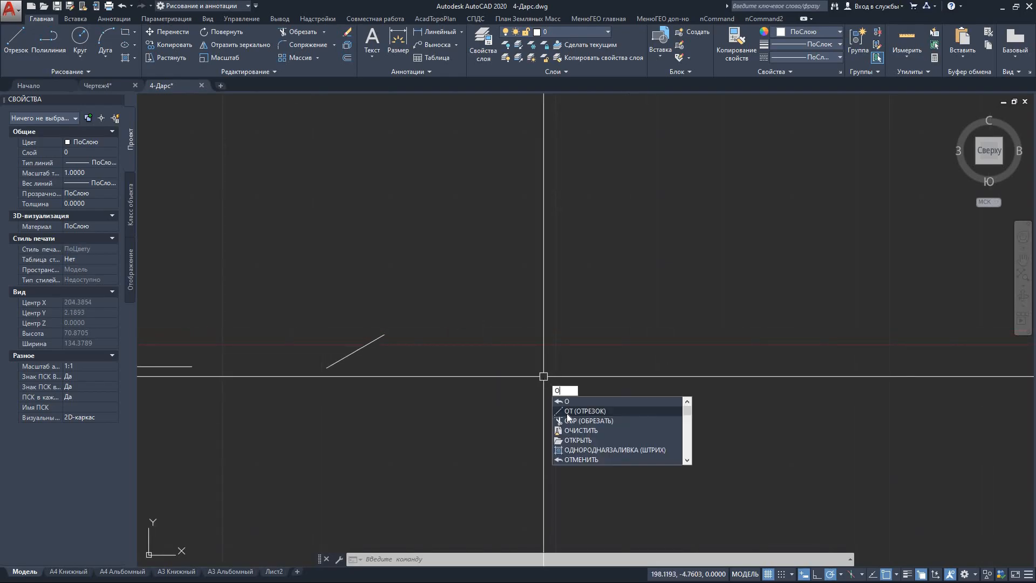
click(567, 412)
click(533, 369)
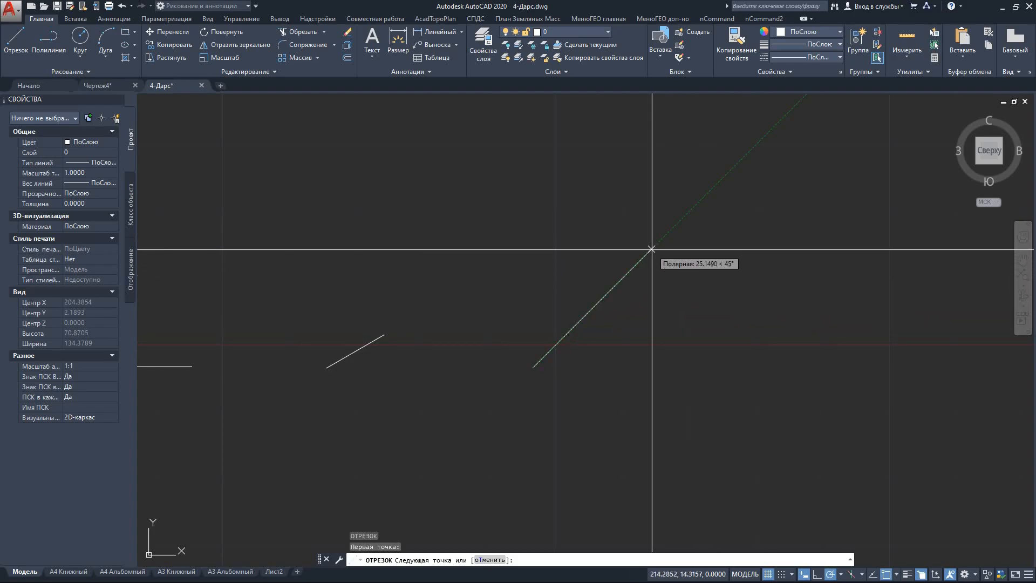
text(20)
key(Return)
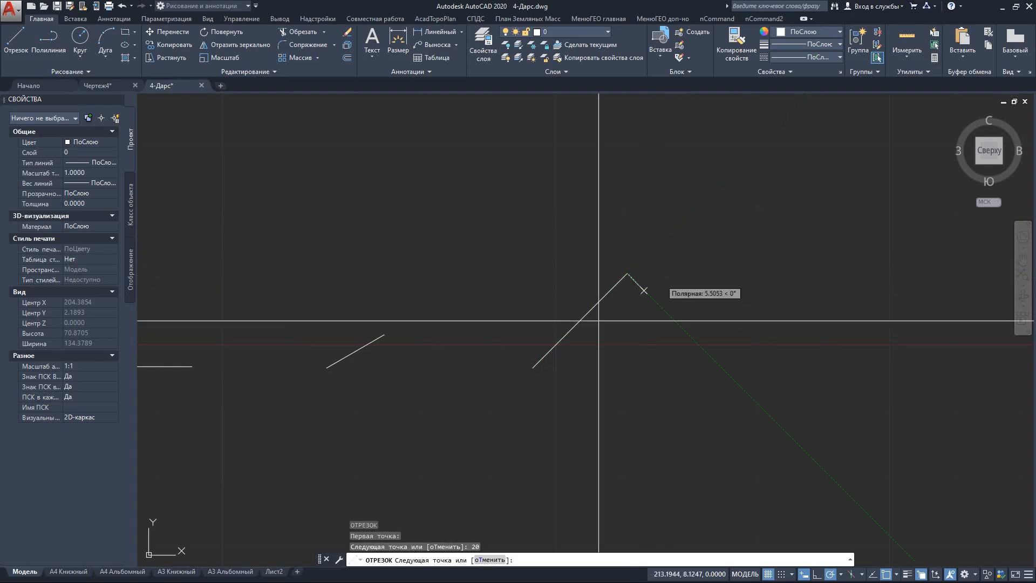
scroll(643, 291, down, 6)
key(Escape)
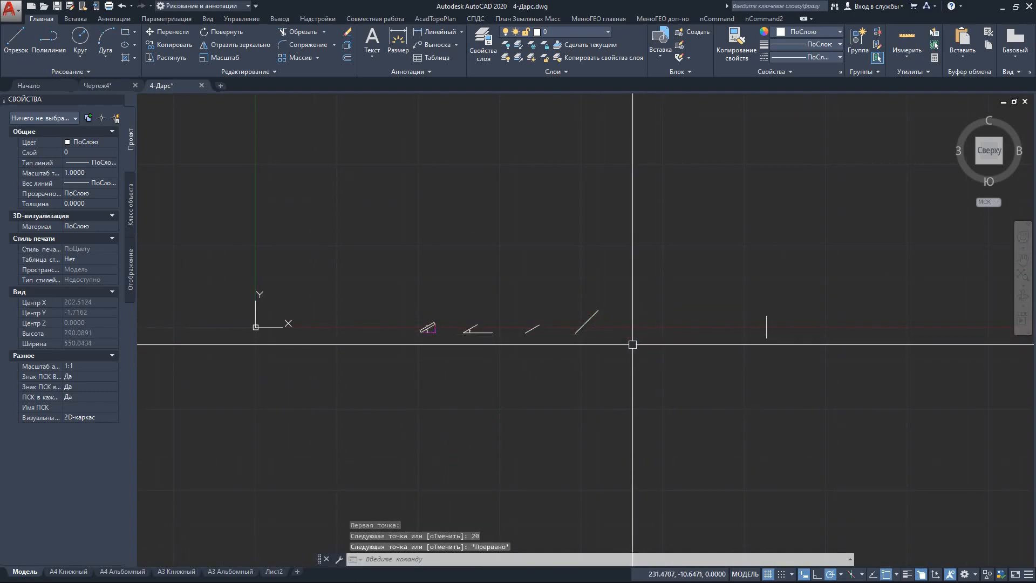
Turn on object snap tracking and start a rectangle right of the 45° line, drawing its left side about 16 units upward and its upper side.
middle_drag(686, 346, 527, 341)
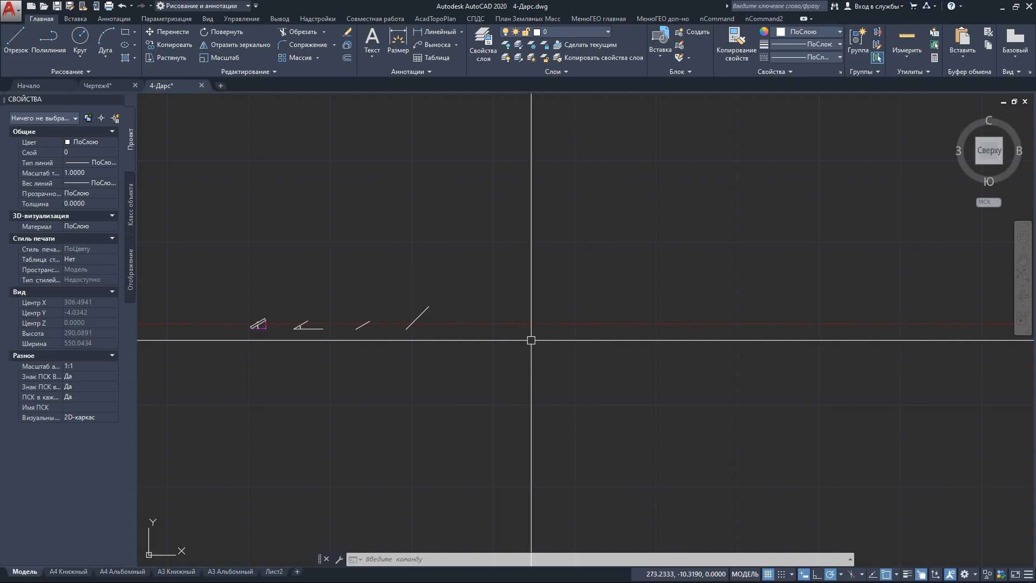
click(874, 576)
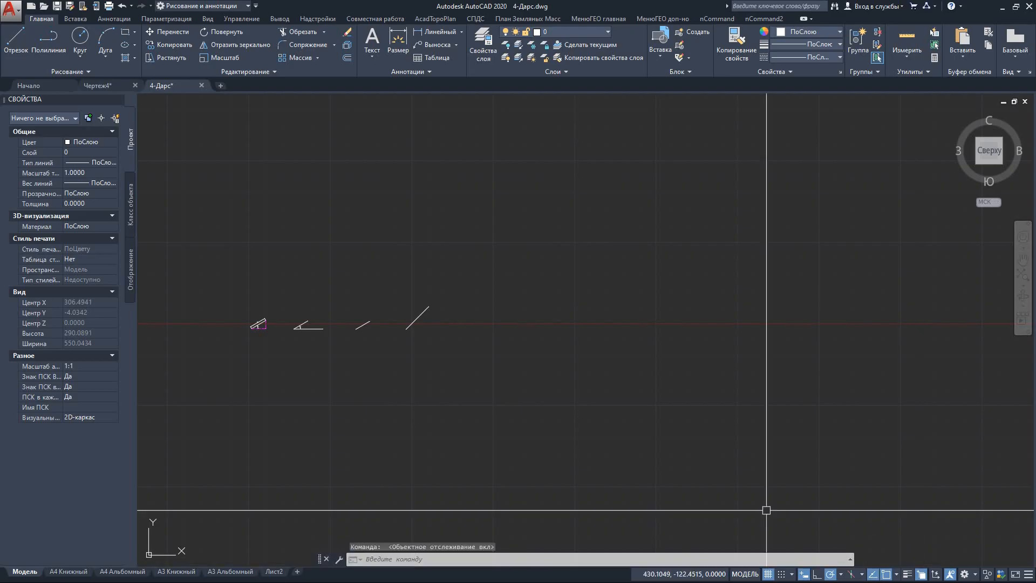
middle_drag(615, 372, 504, 393)
scroll(390, 351, up, 3)
middle_drag(382, 352, 507, 377)
scroll(364, 350, down, 2)
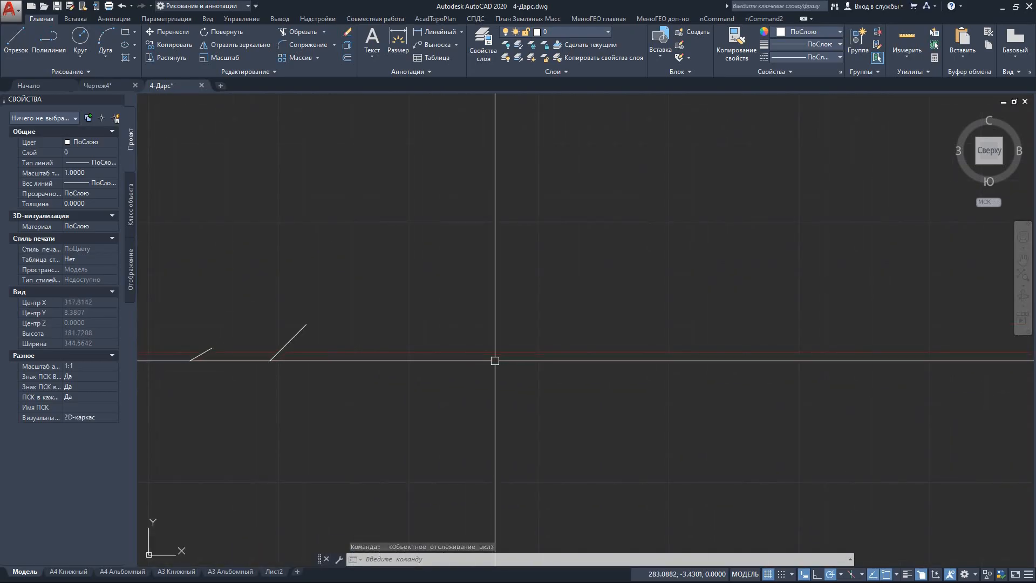
text(о)
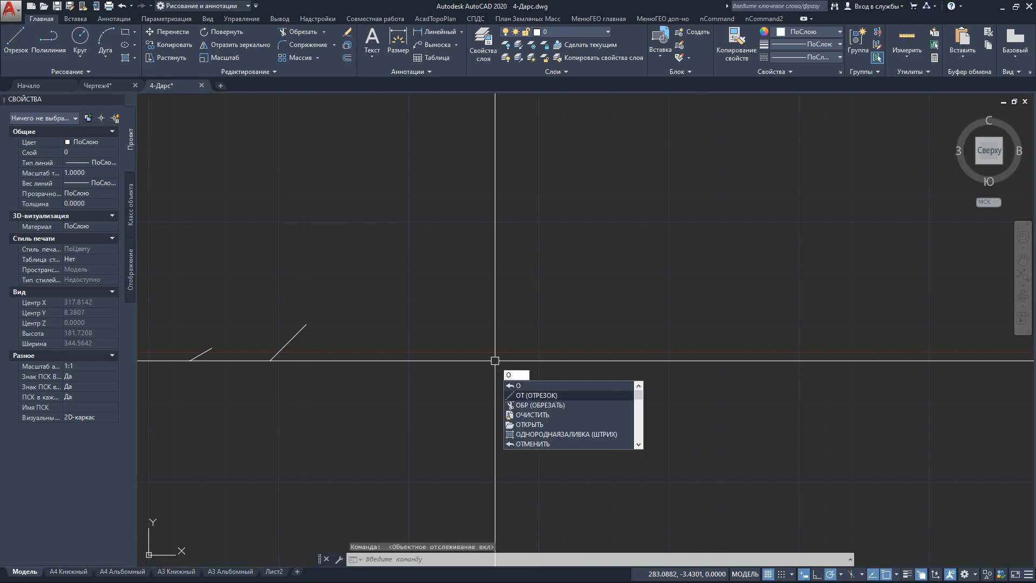
key(Return)
click(483, 360)
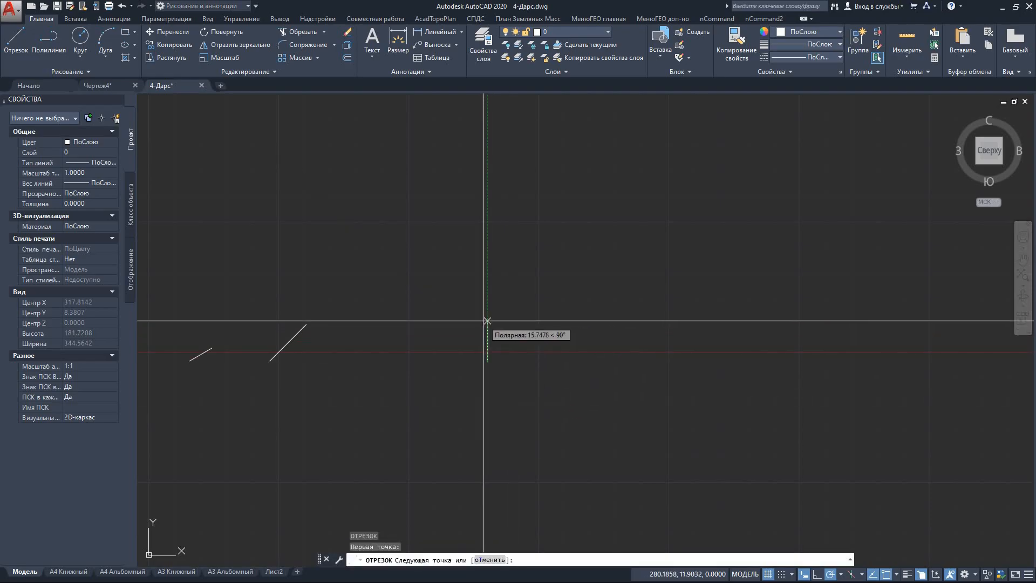
click(488, 320)
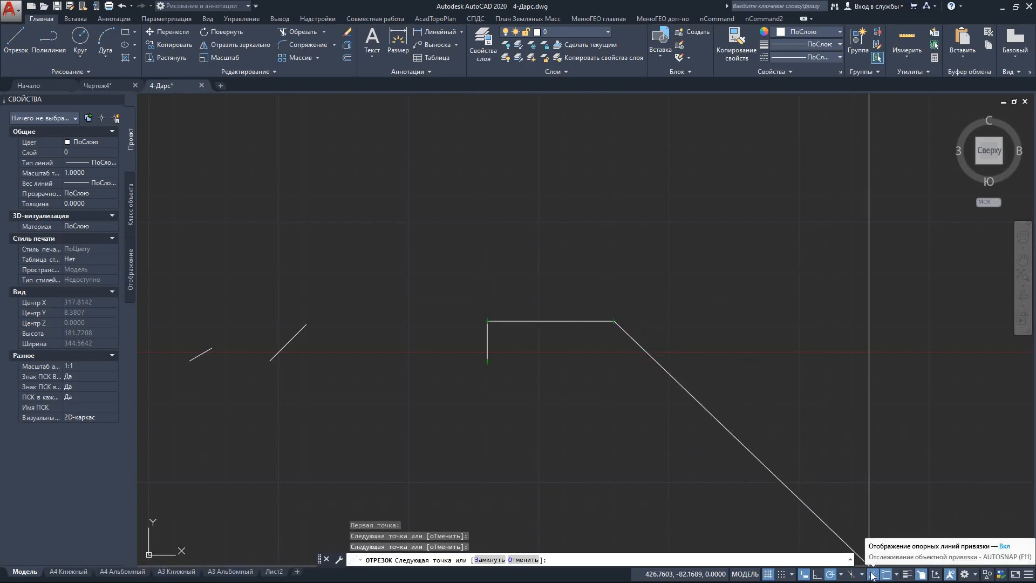
Switch object snap tracking off and back on, and complete the rectangle with its lower-right corner tracked level with the starting endpoint.
key(F11)
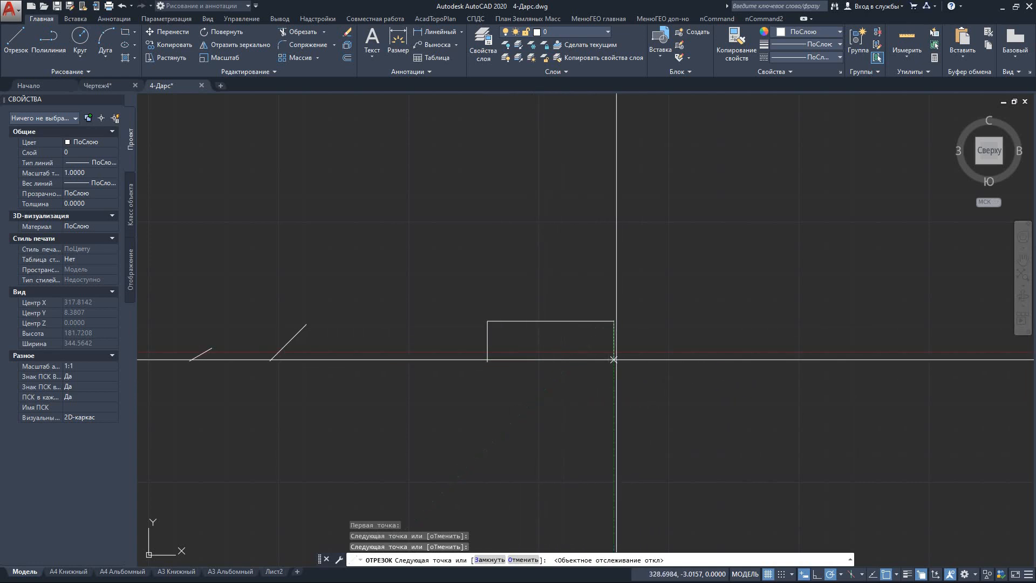
key(F11)
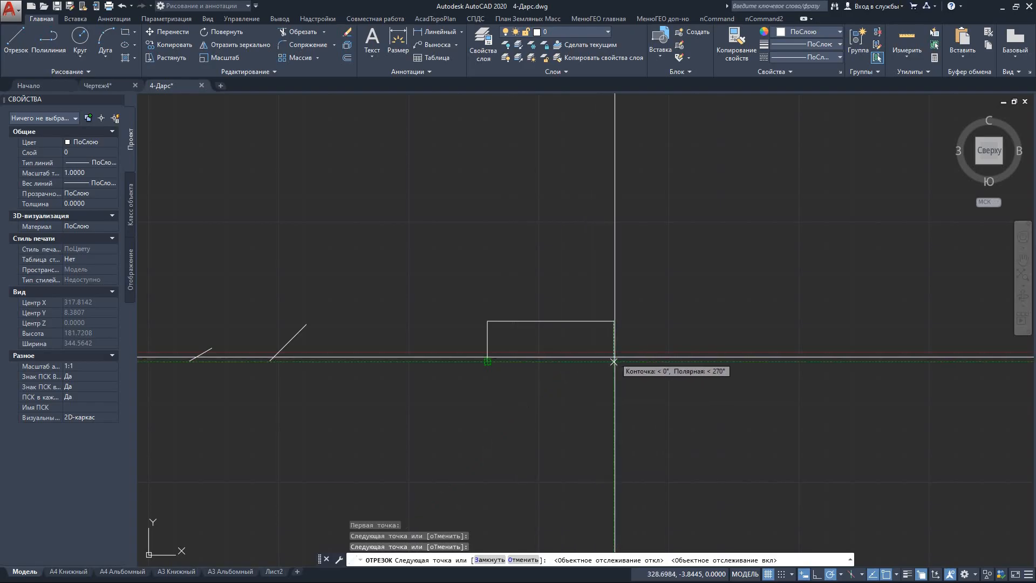
click(614, 361)
scroll(590, 372, up, 4)
right_click(576, 365)
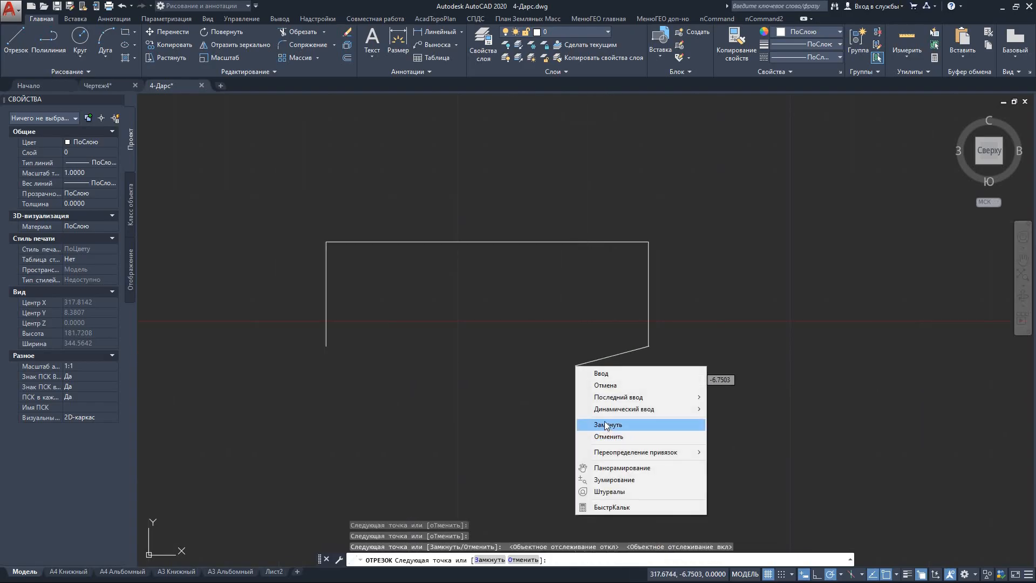
click(608, 425)
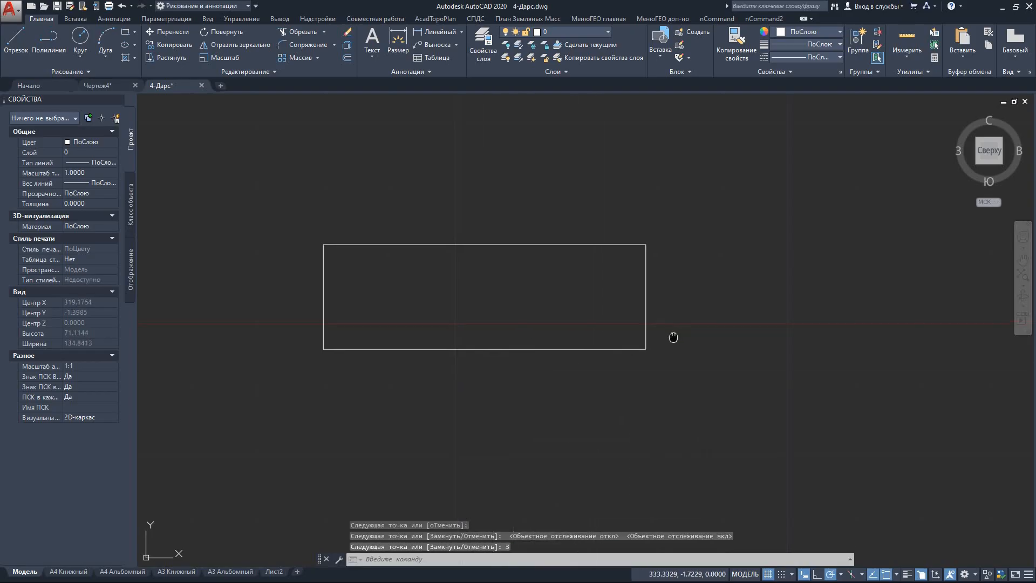
Draw a second rectangle of equal height with lines, starting 5 units right of the first rectangle's upper-right corner and aligning corners by tracking.
scroll(564, 363, up, 4)
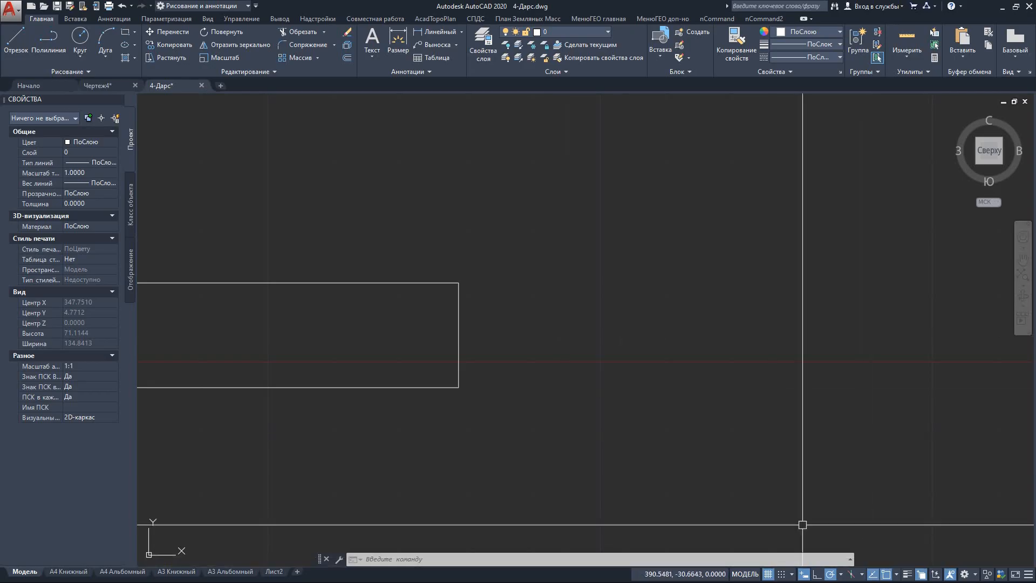
text(от)
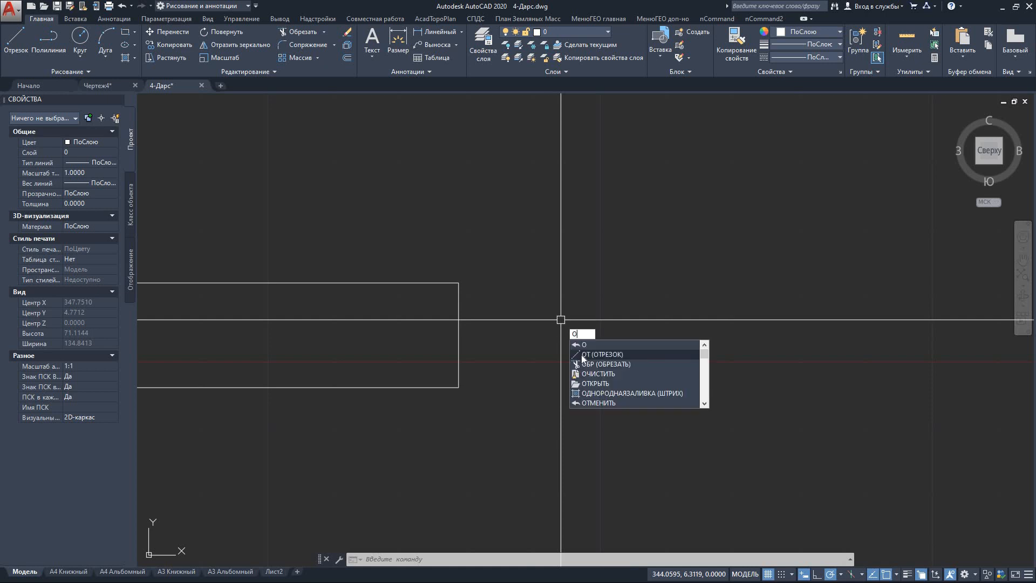
key(Return)
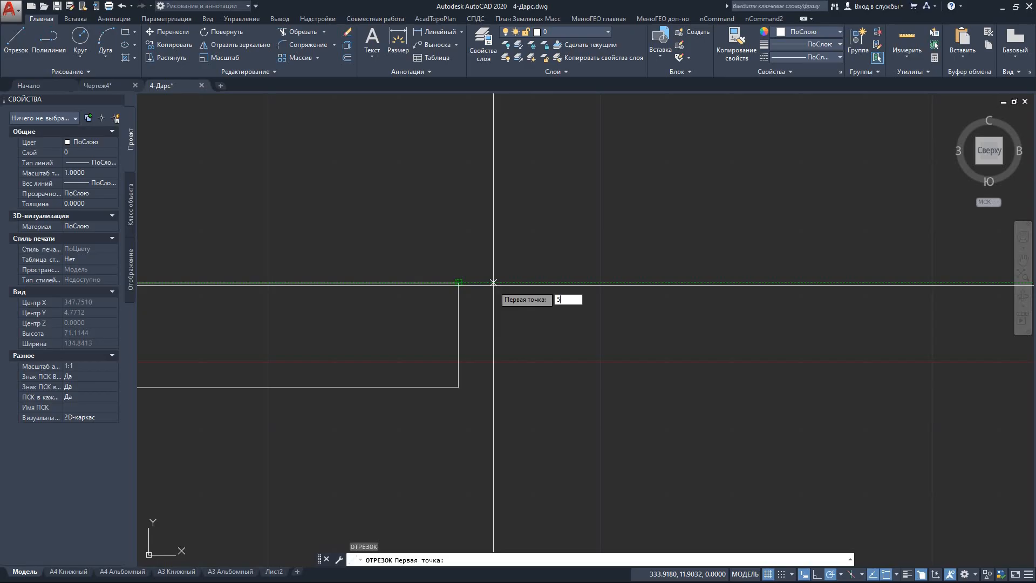
key(Return)
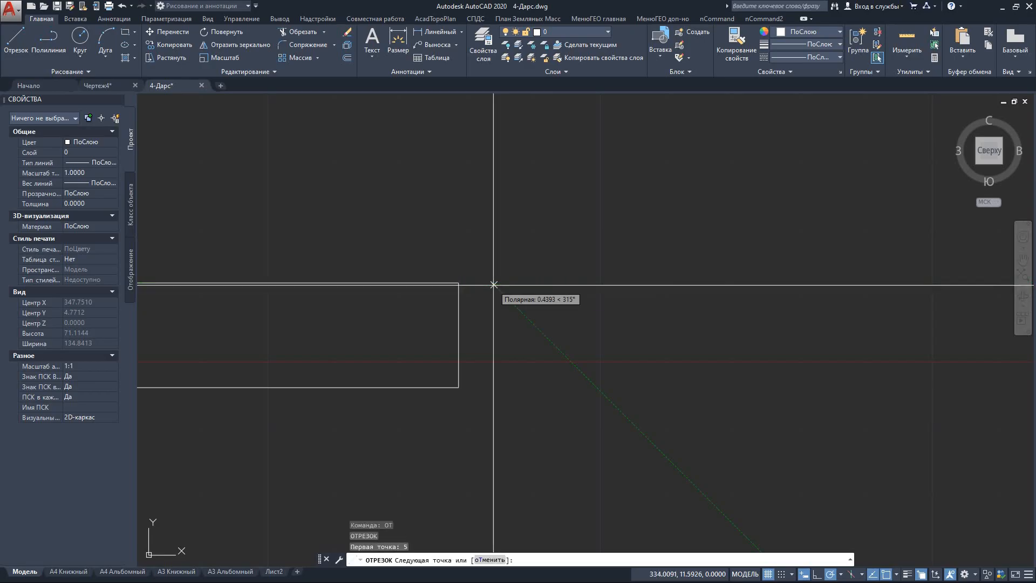
click(622, 283)
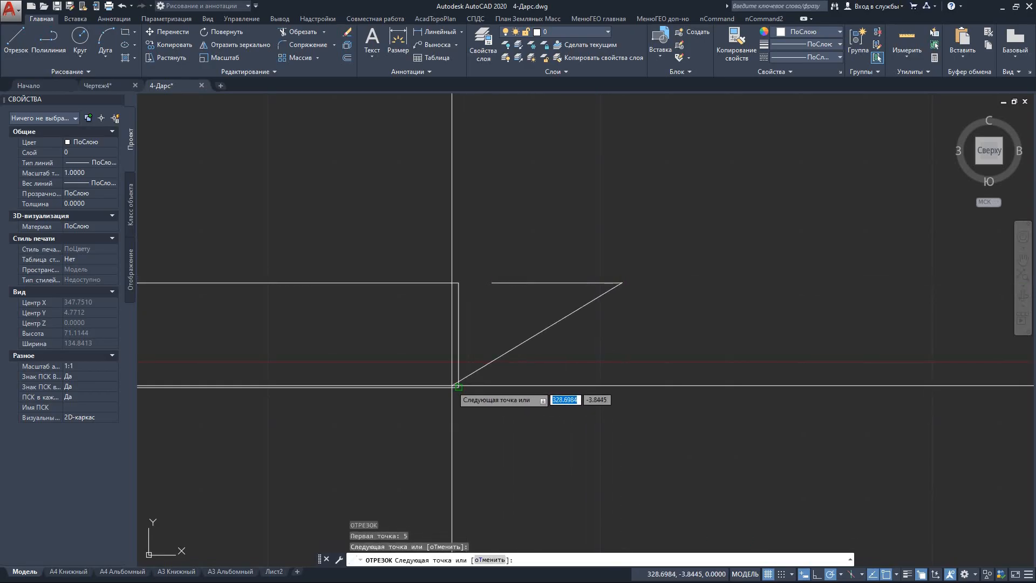
click(623, 387)
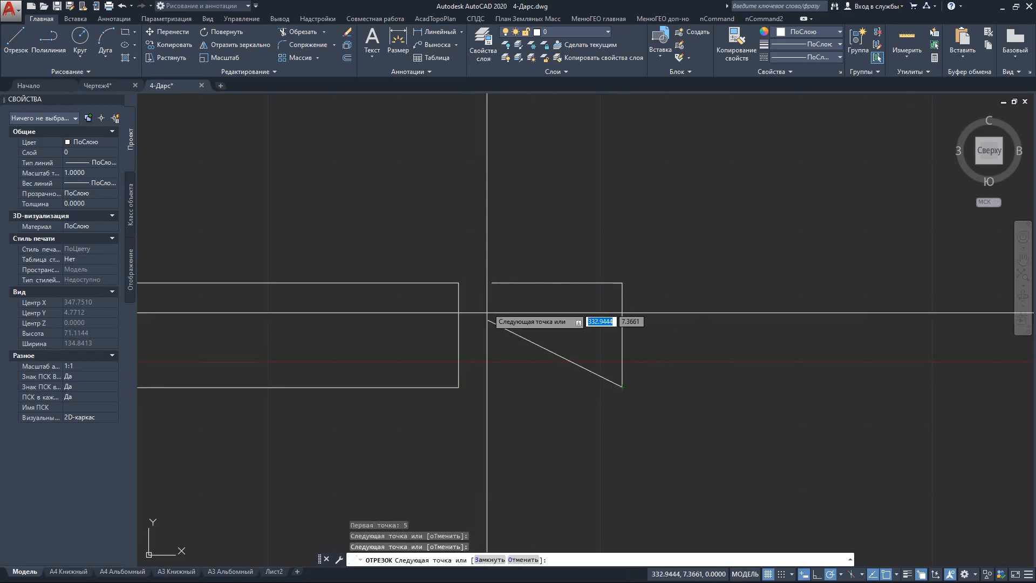
click(492, 387)
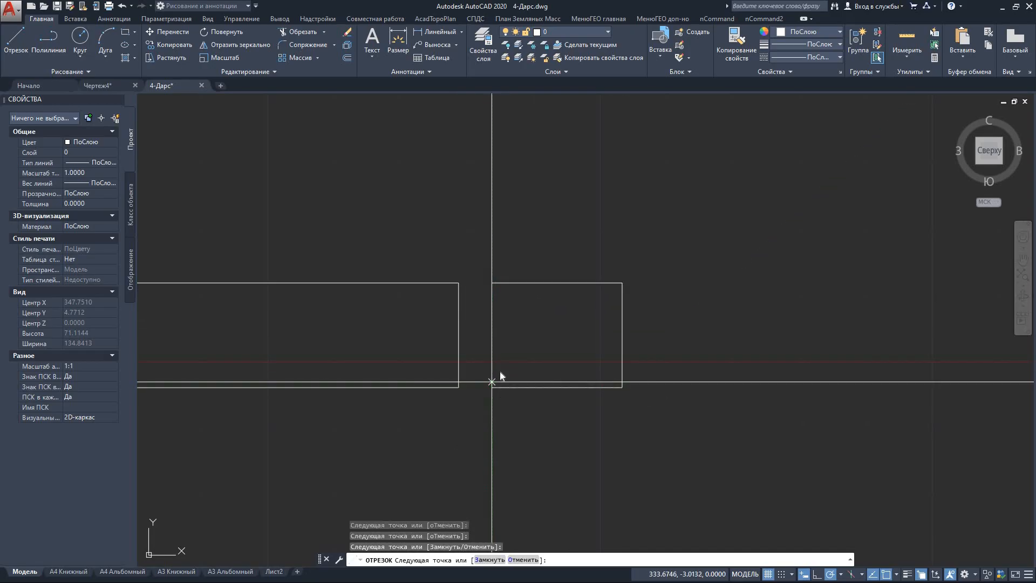
right_click(501, 365)
click(531, 423)
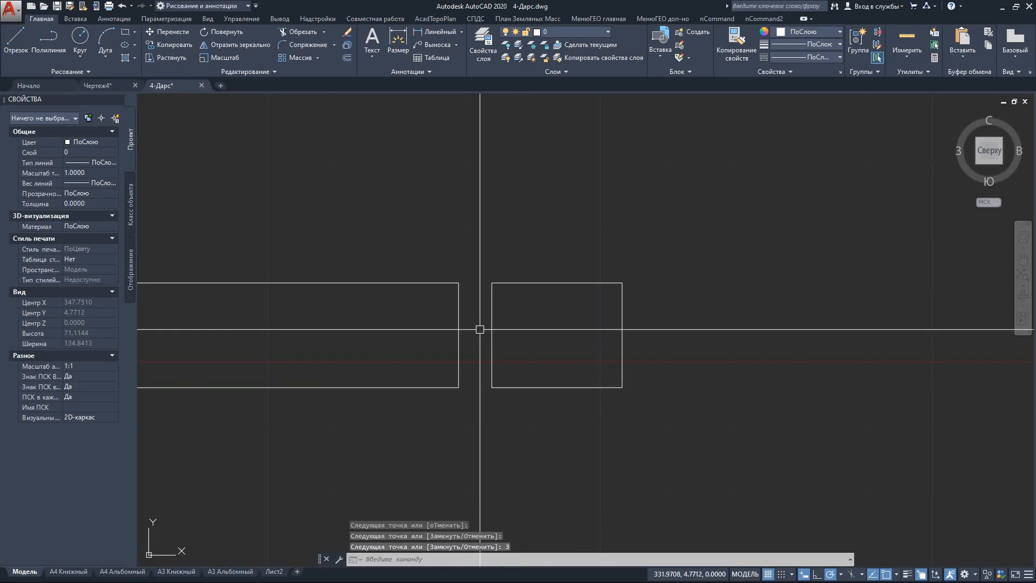
Check the gap between the two rectangles' upper corners with a linear dimension preview, without placing the dimension.
text(р)
click(478, 354)
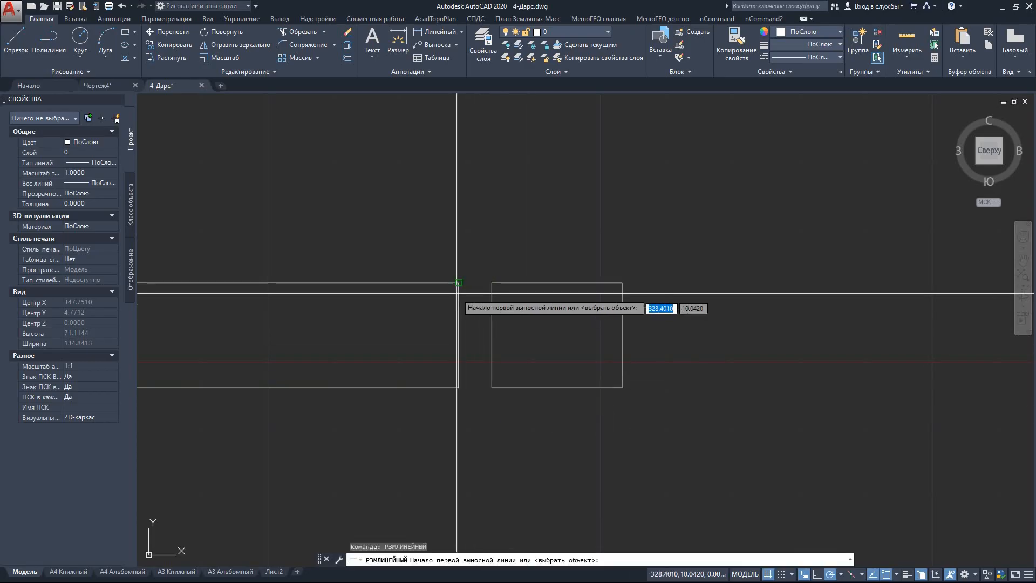
click(459, 283)
click(492, 283)
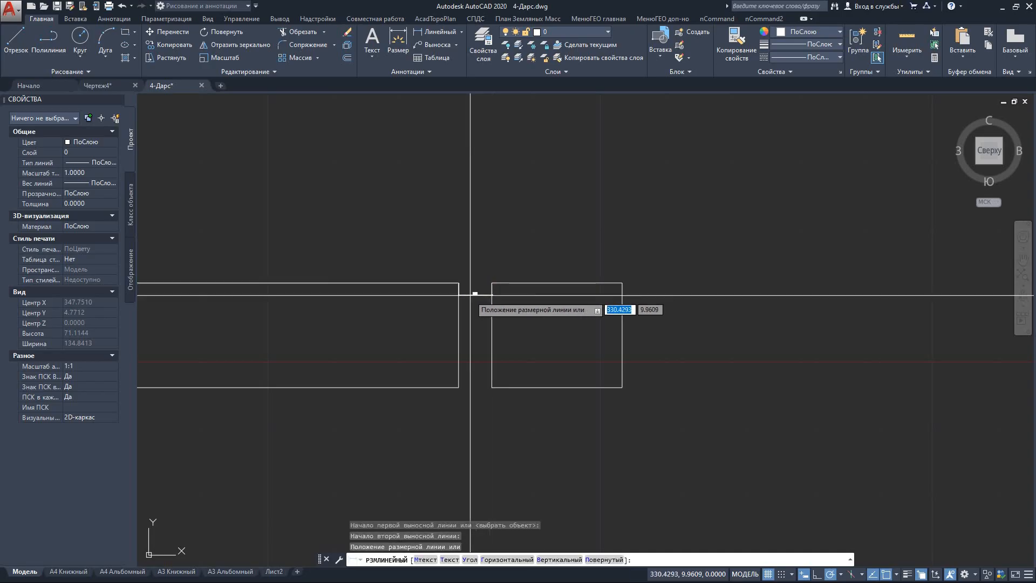
scroll(477, 286, up, 10)
scroll(515, 289, down, 10)
key(Escape)
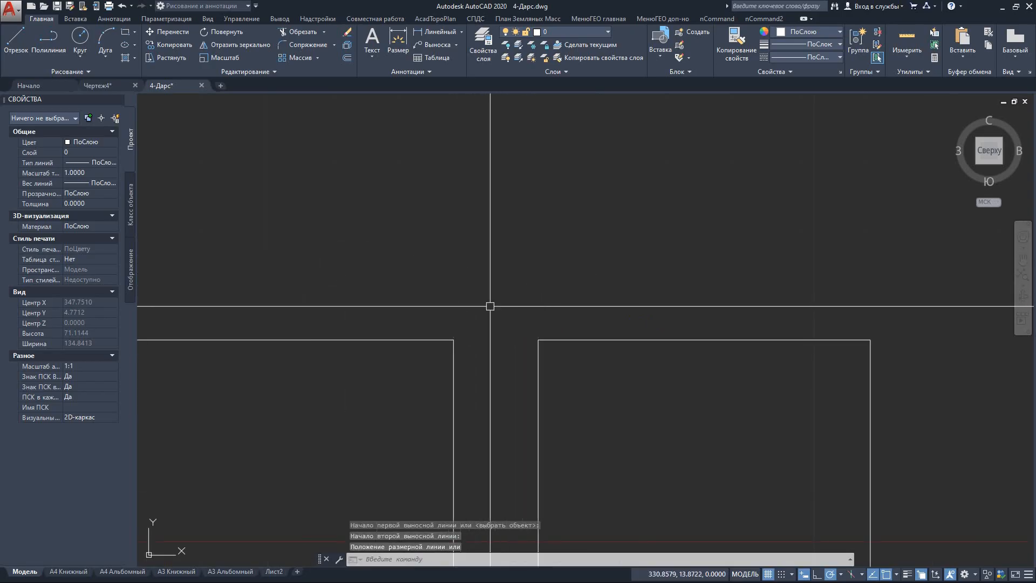
Draw a vertical line across the first rectangle, starting 7 units left of its upper-right corner and ending on its lower side.
middle_drag(430, 333, 556, 303)
text(от)
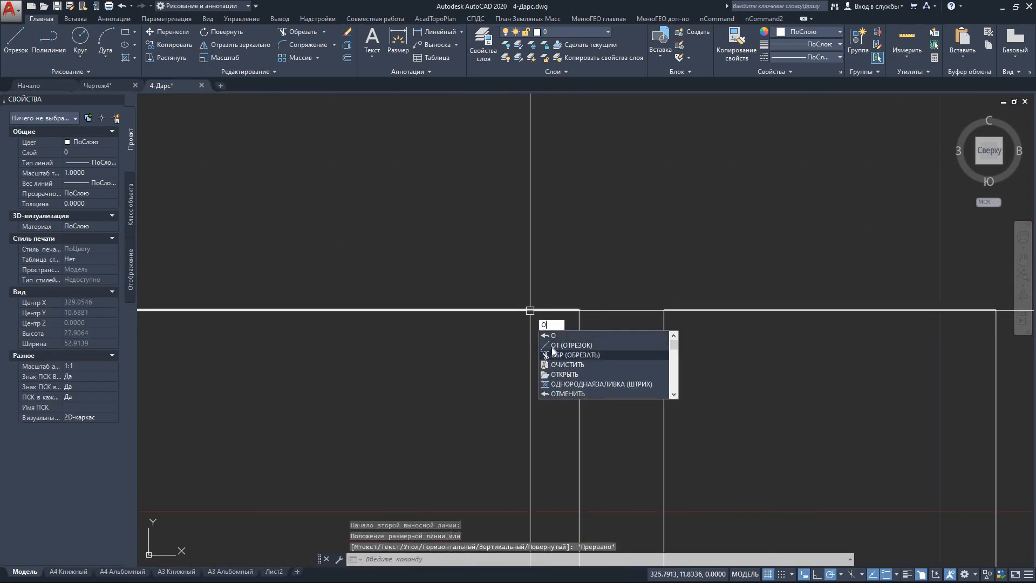
key(Return)
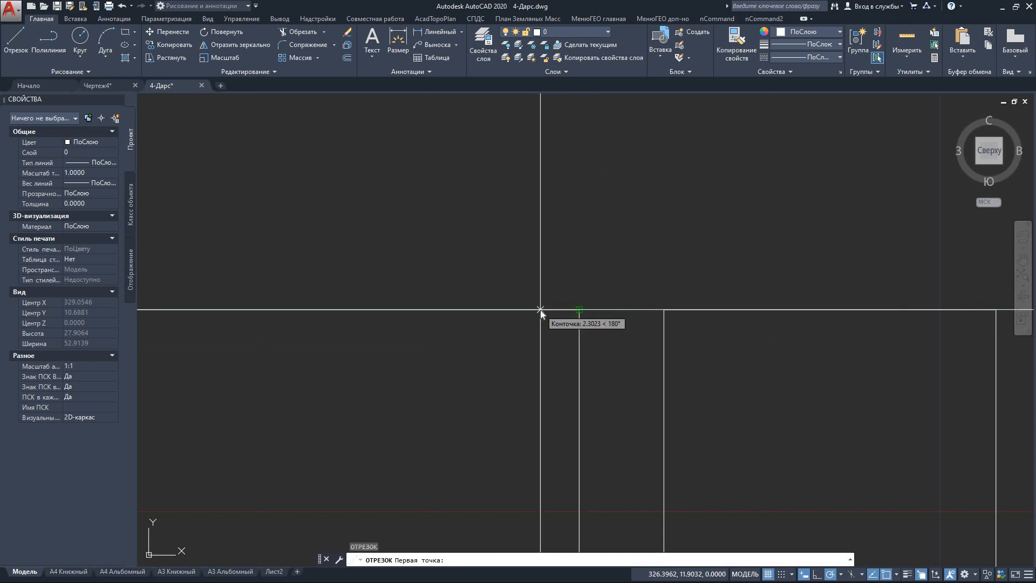
text(7)
key(Return)
scroll(539, 310, down, 4)
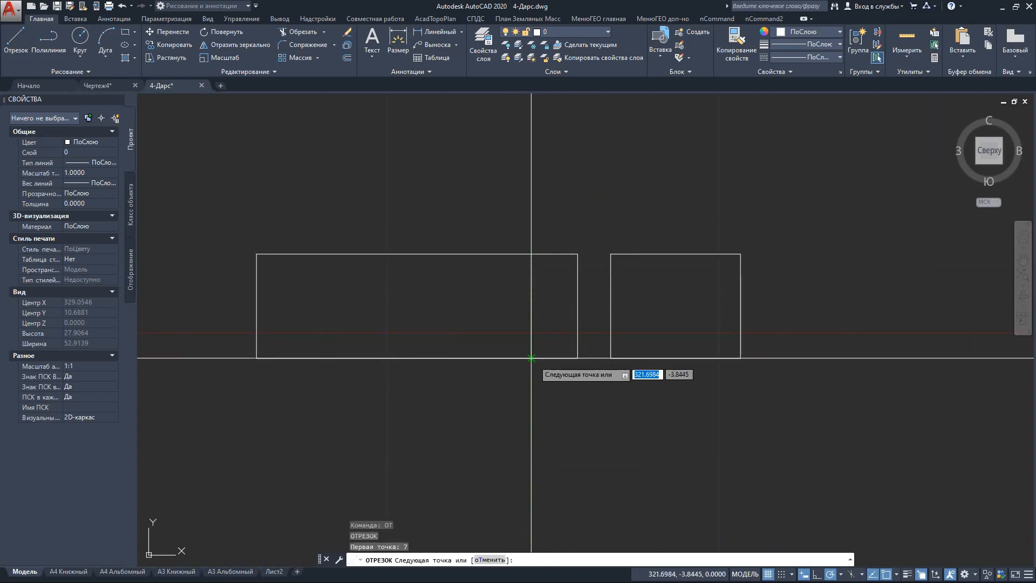
click(531, 357)
key(Escape)
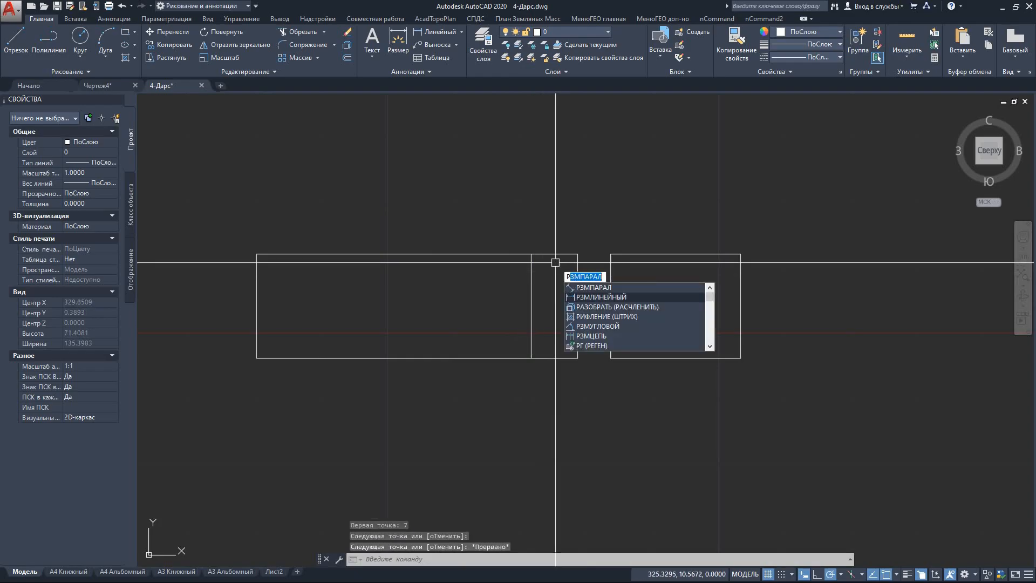
Check the distance from the inner vertical line to the first rectangle's right side with a linear dimension preview, without placing it.
click(568, 297)
scroll(581, 254, up, 4)
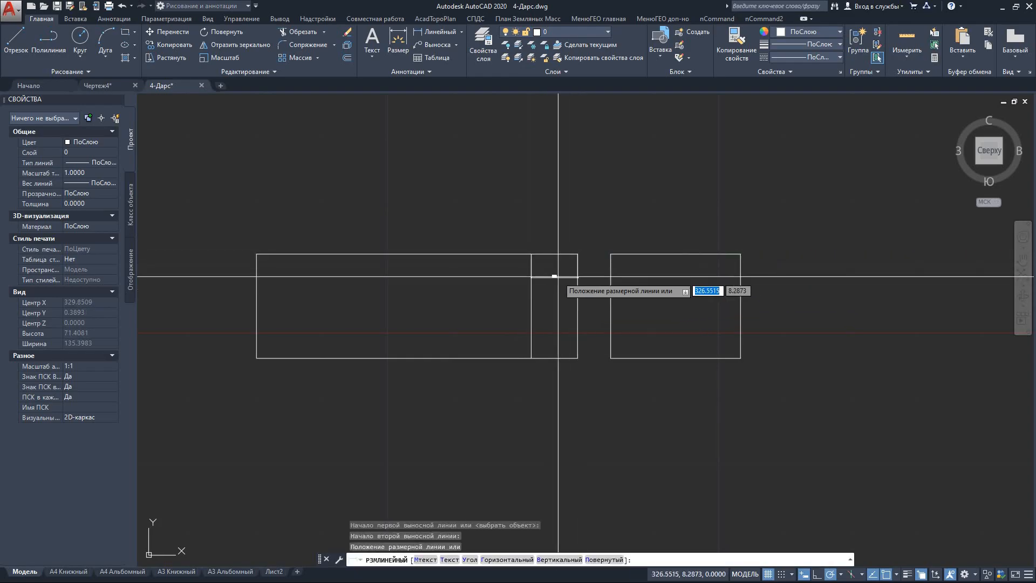
click(555, 270)
key(Escape)
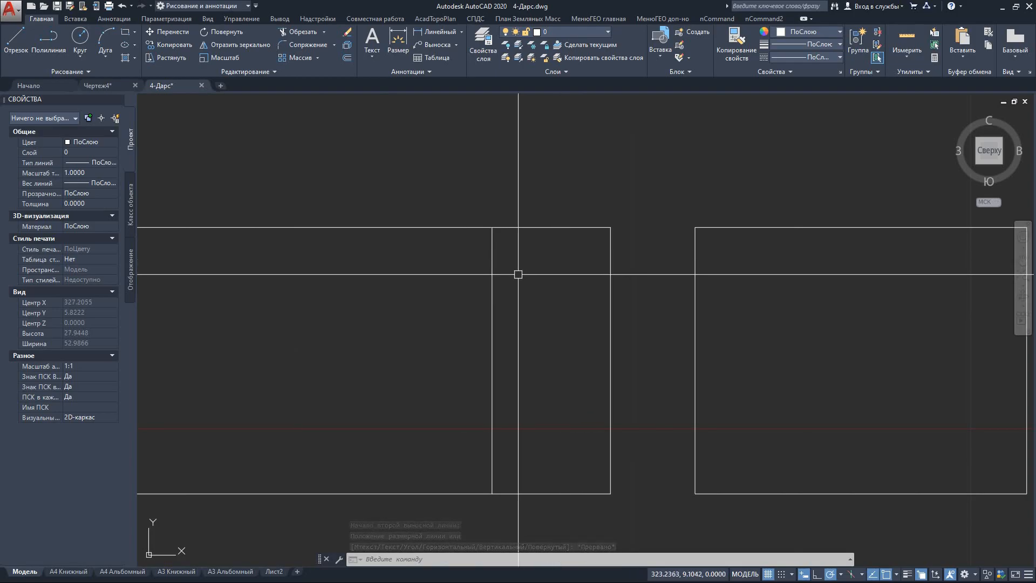
scroll(518, 274, down, 4)
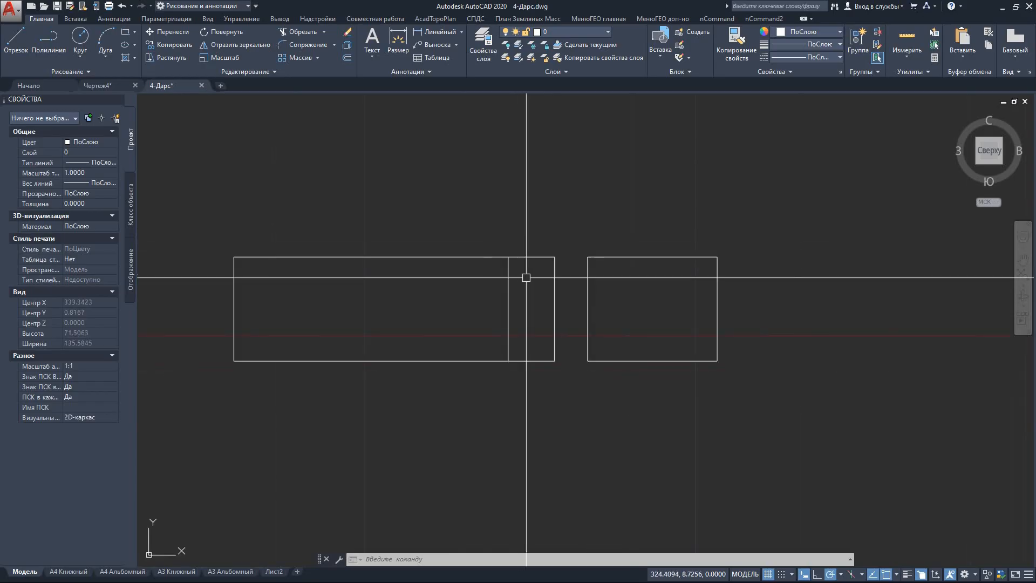